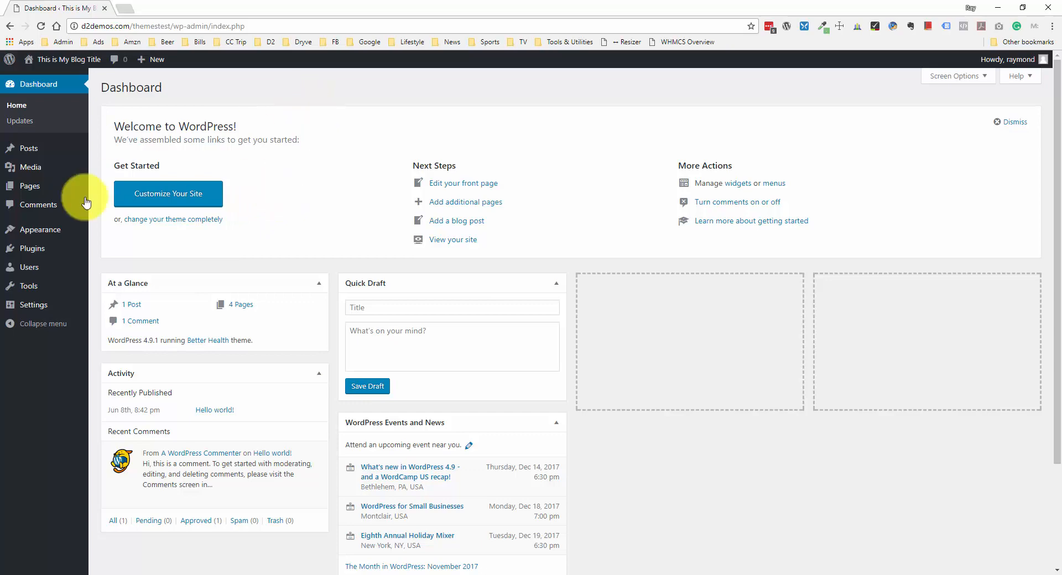
# Delete the installed Page Builder by SiteOrigin and Sydney Toolbox plugins in one bulk action
pyautogui.click(59, 244)
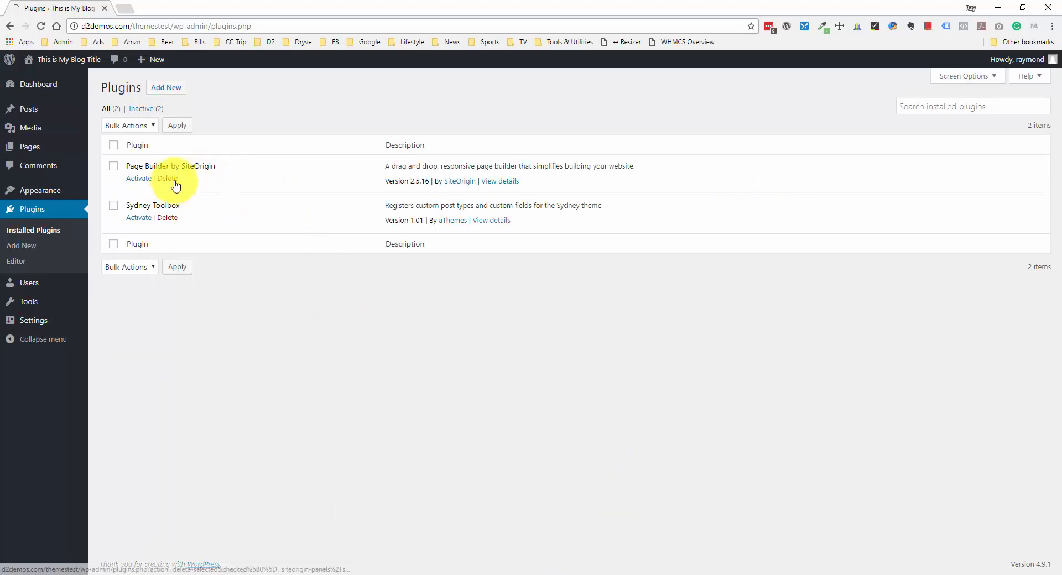
pyautogui.click(112, 166)
pyautogui.click(113, 205)
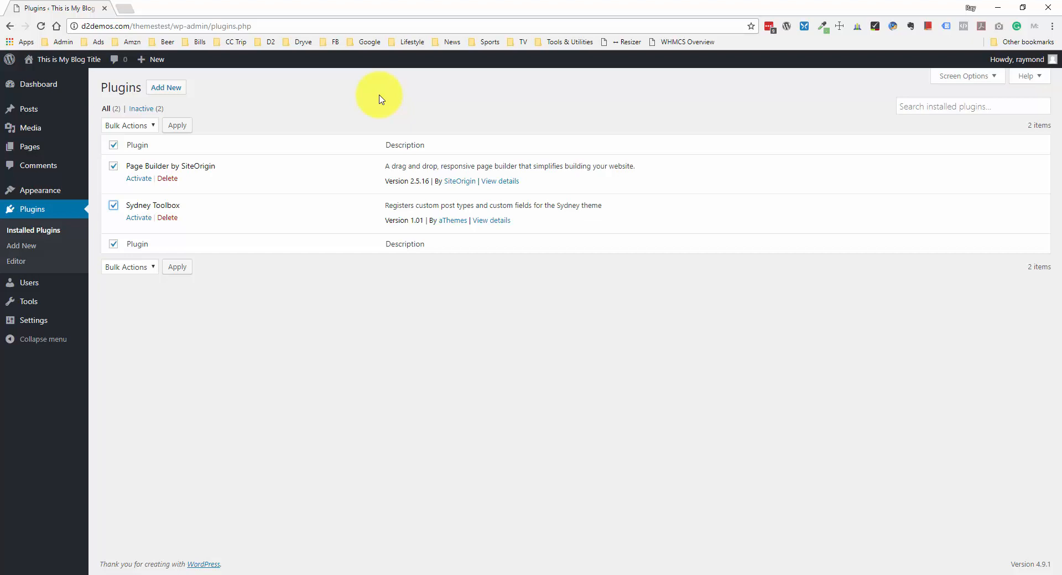
pyautogui.click(133, 126)
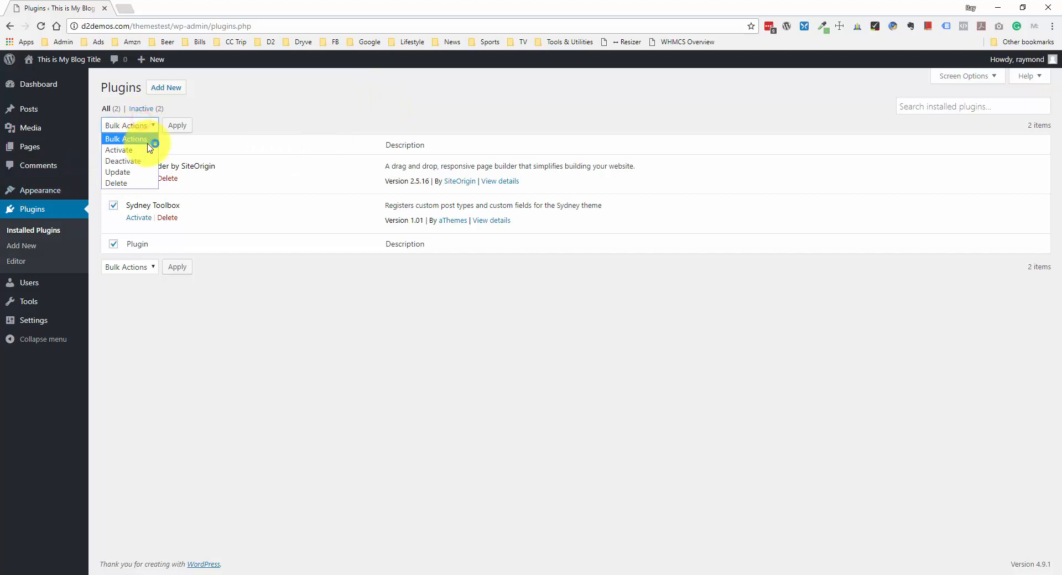
pyautogui.click(132, 183)
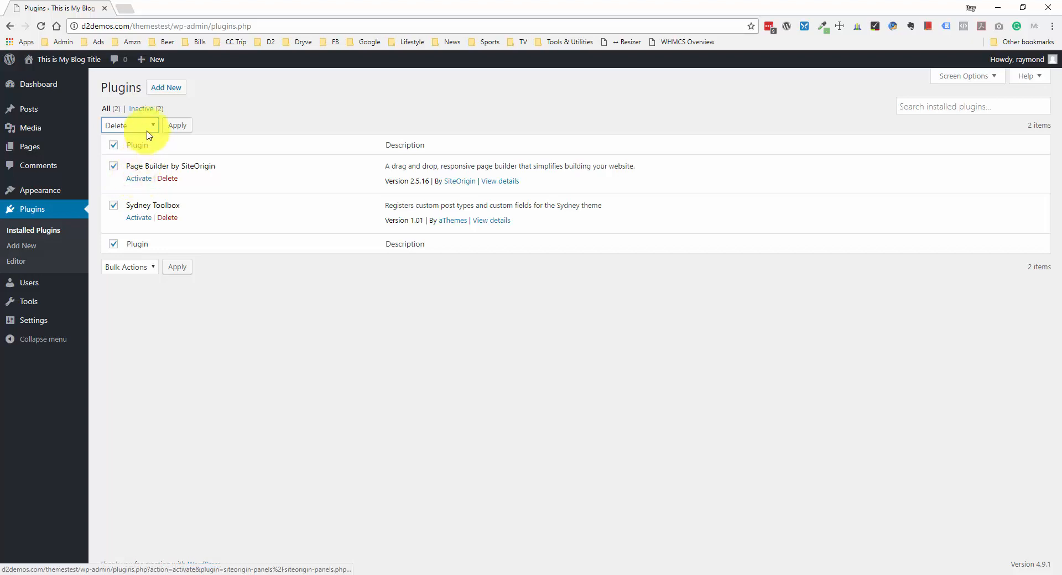
pyautogui.click(225, 118)
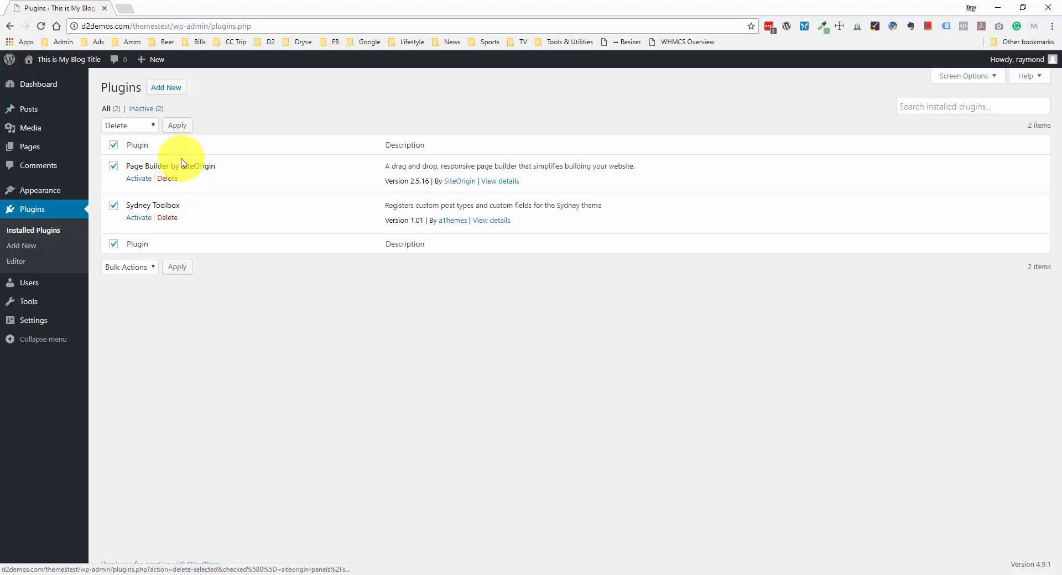
pyautogui.click(139, 128)
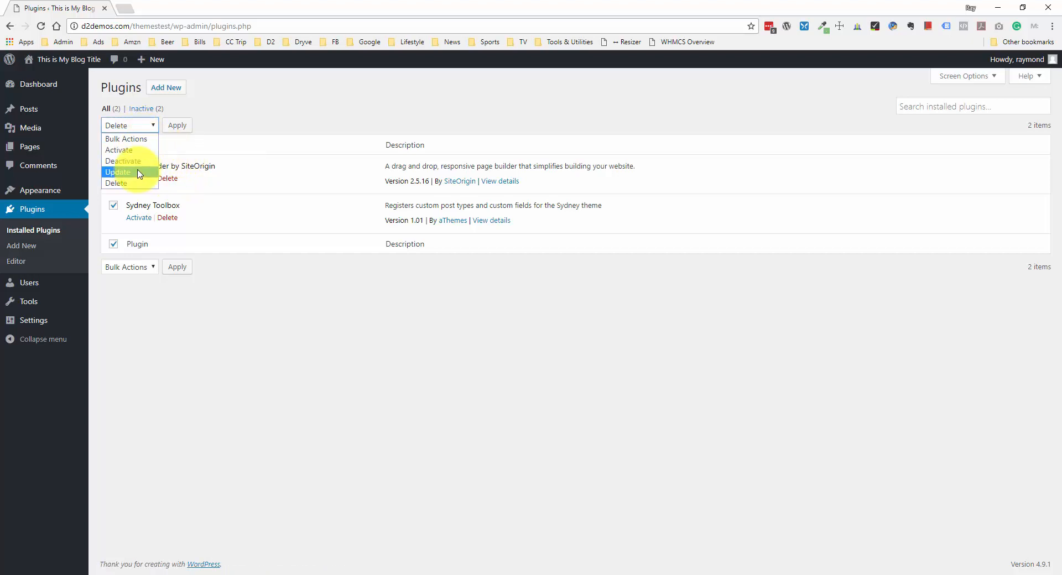
pyautogui.click(136, 161)
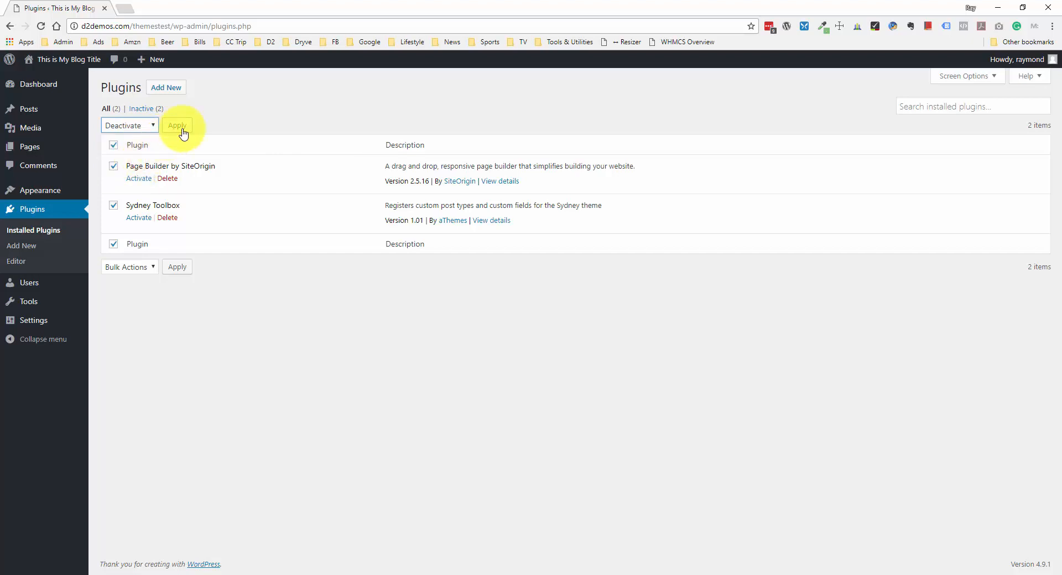
pyautogui.click(147, 132)
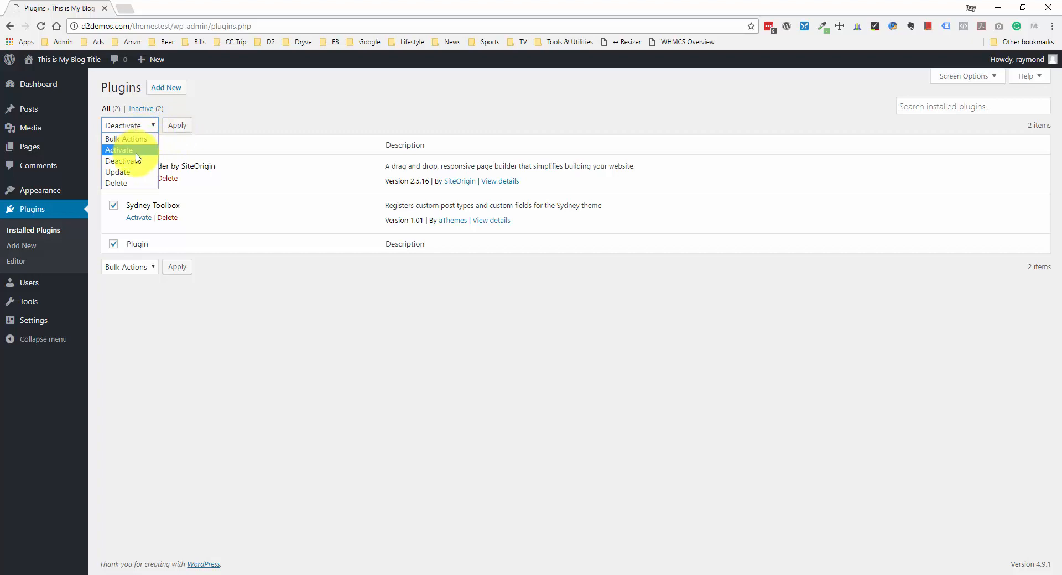
pyautogui.click(133, 183)
pyautogui.click(176, 126)
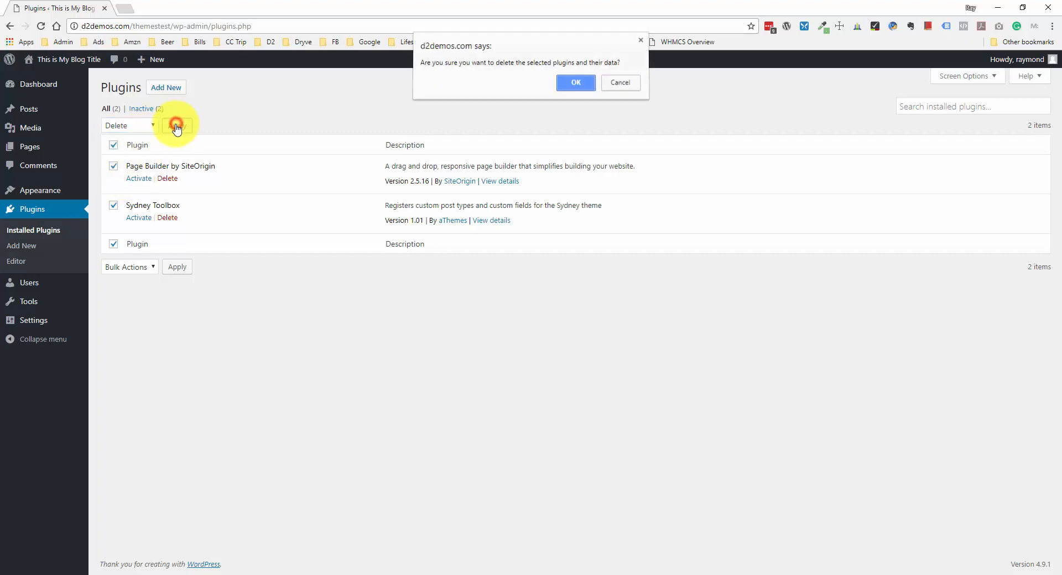
pyautogui.click(591, 84)
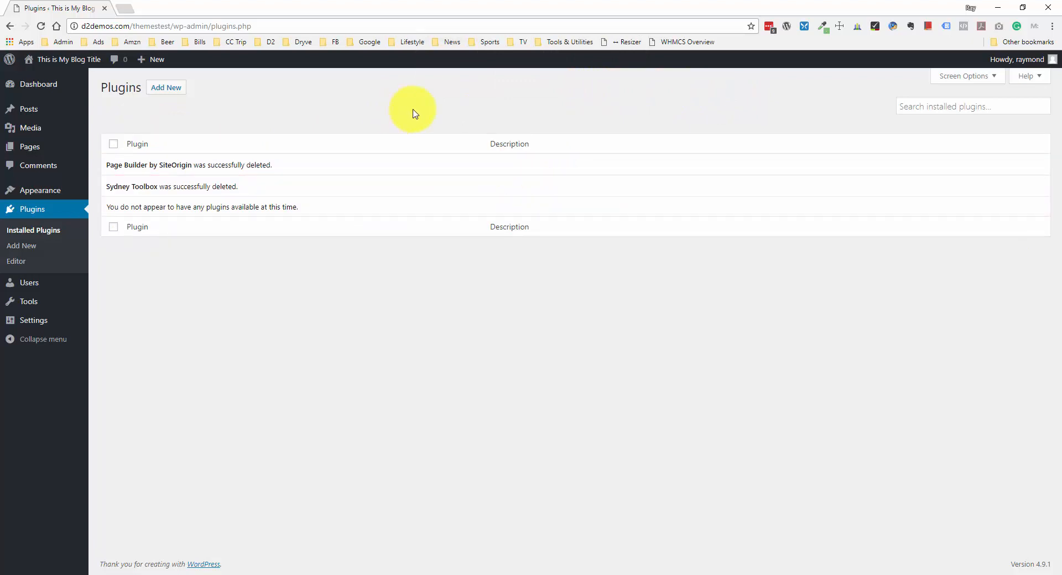
# Search for the plugin "contact form 7", then install and activate Contact Form 7
pyautogui.click(186, 89)
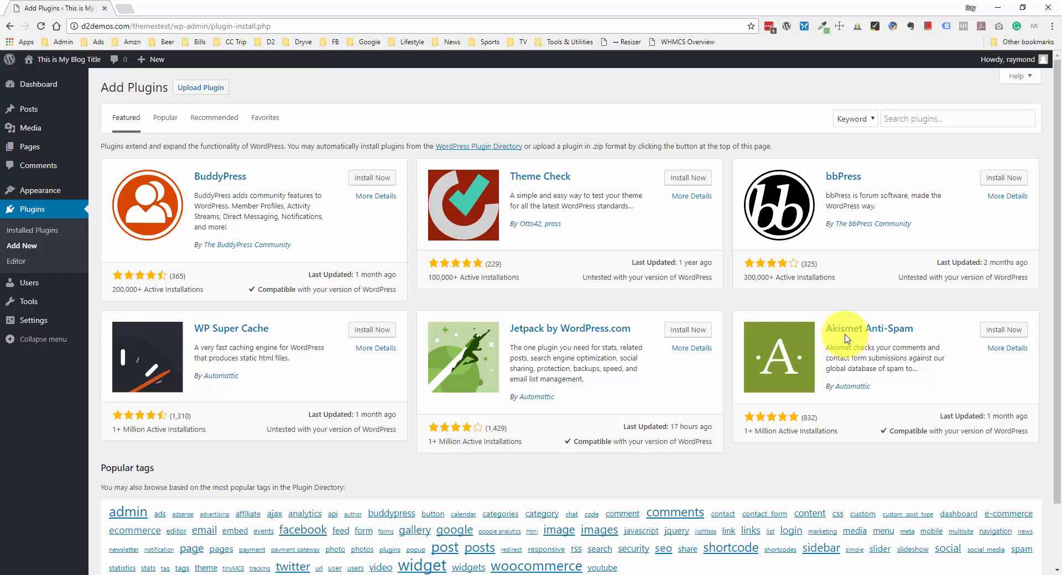
pyautogui.click(917, 117)
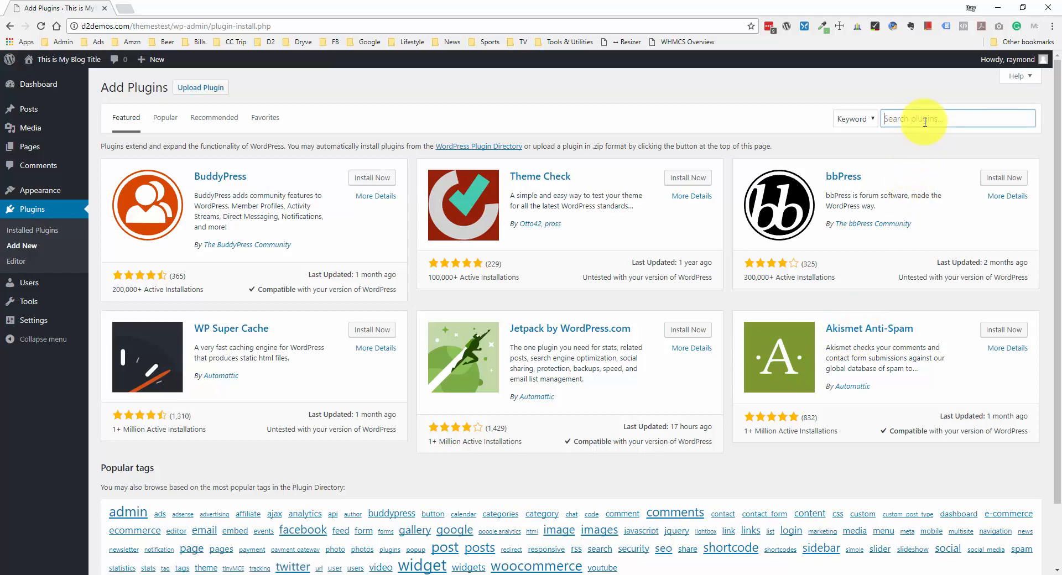
pyautogui.write('contact form')
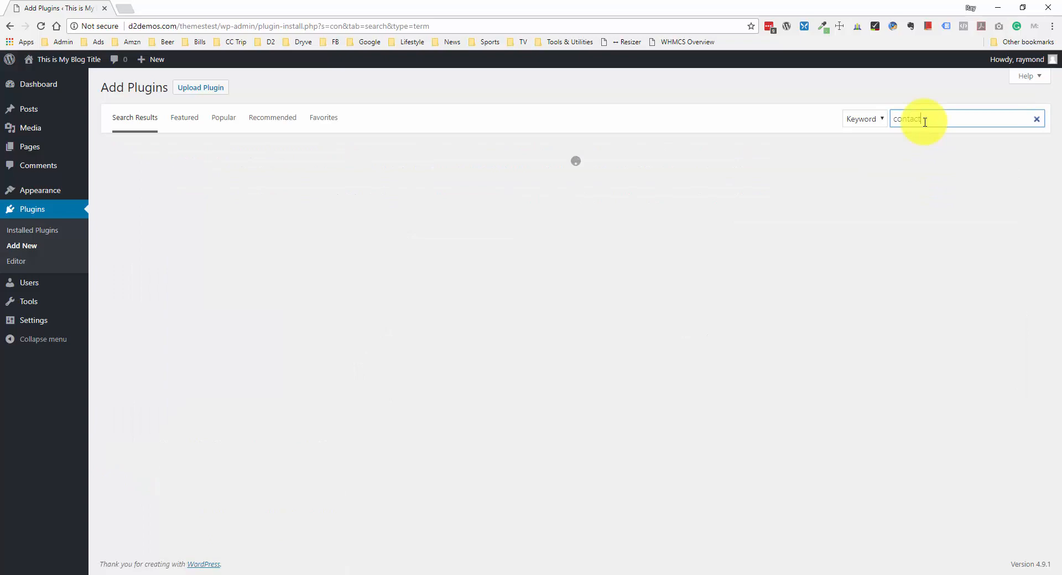
pyautogui.write(' 7')
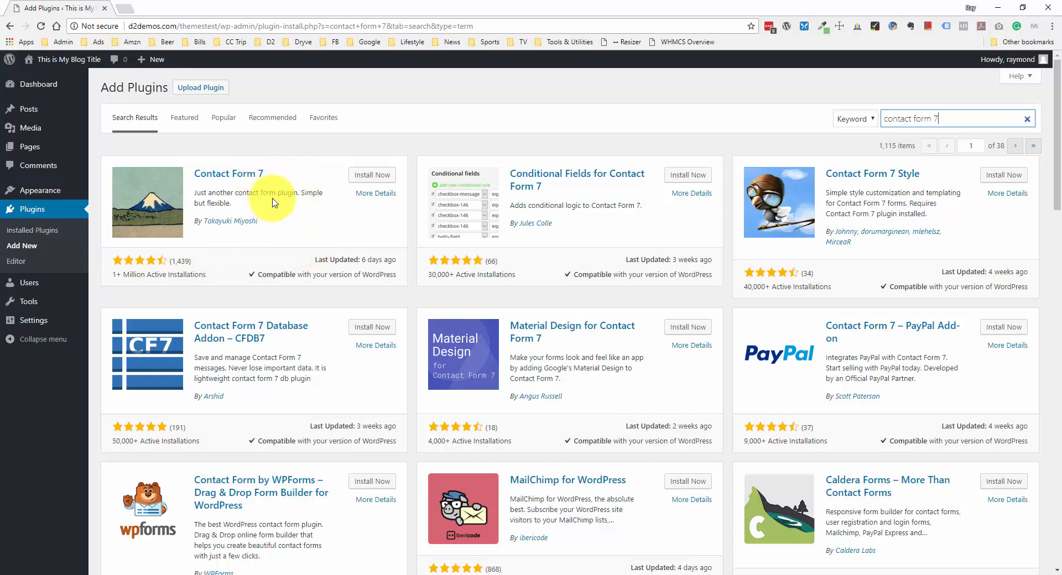
pyautogui.click(364, 175)
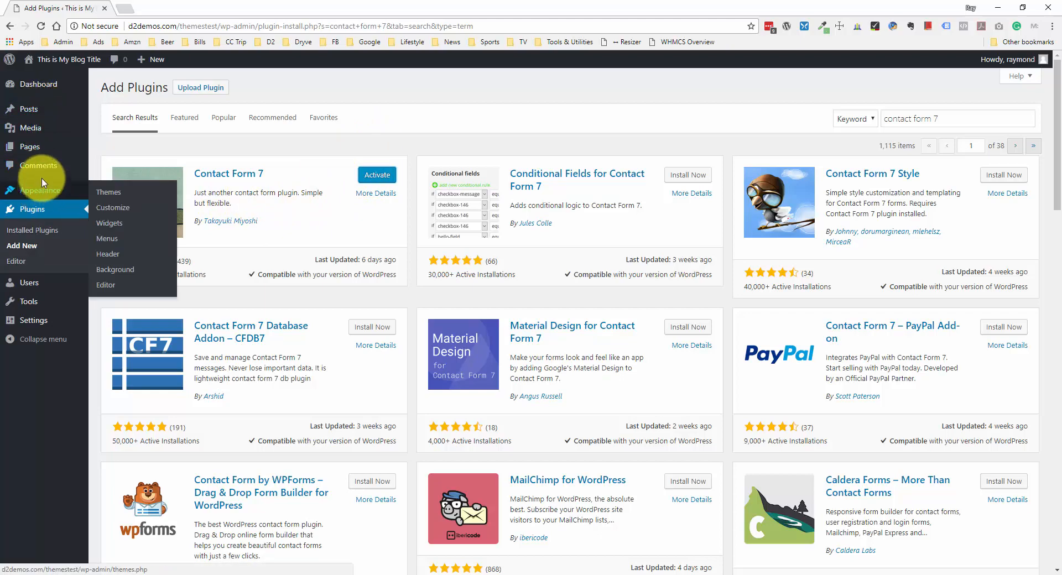
pyautogui.click(362, 179)
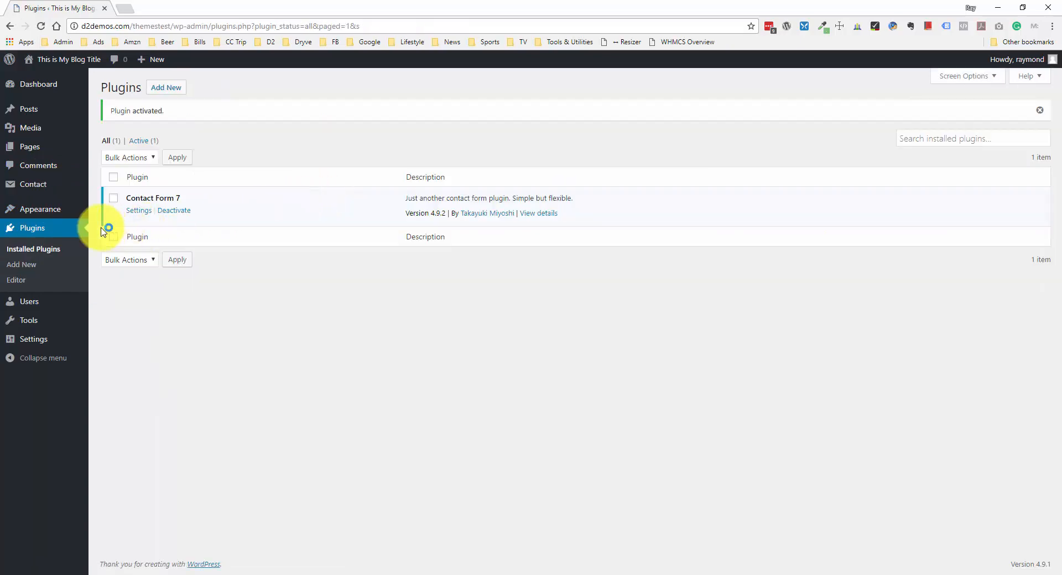
# Open Contact form 1 from the Contact Form 7 forms list for editing
pyautogui.moveTo(58, 191)
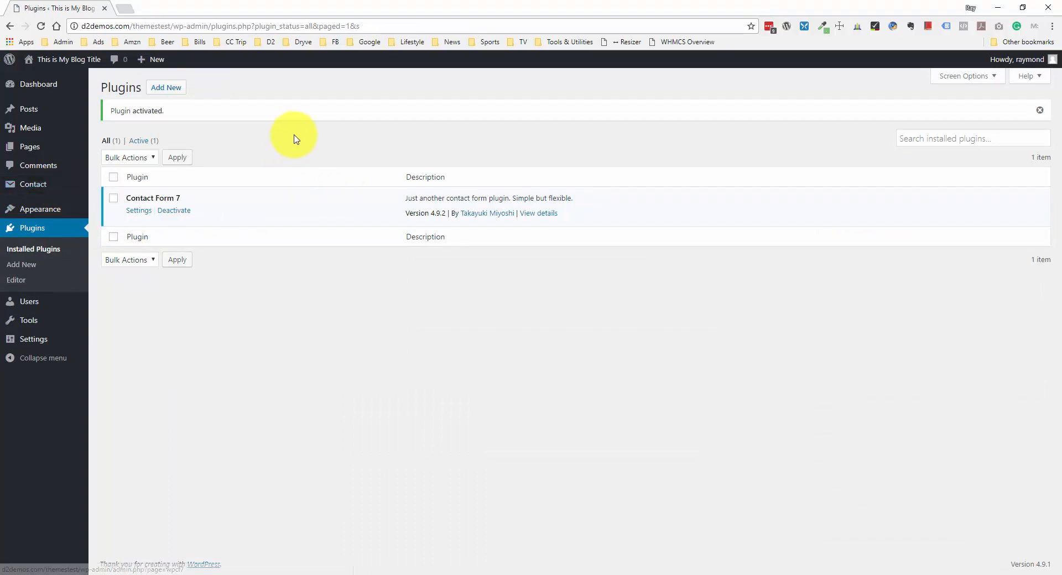
pyautogui.click(62, 190)
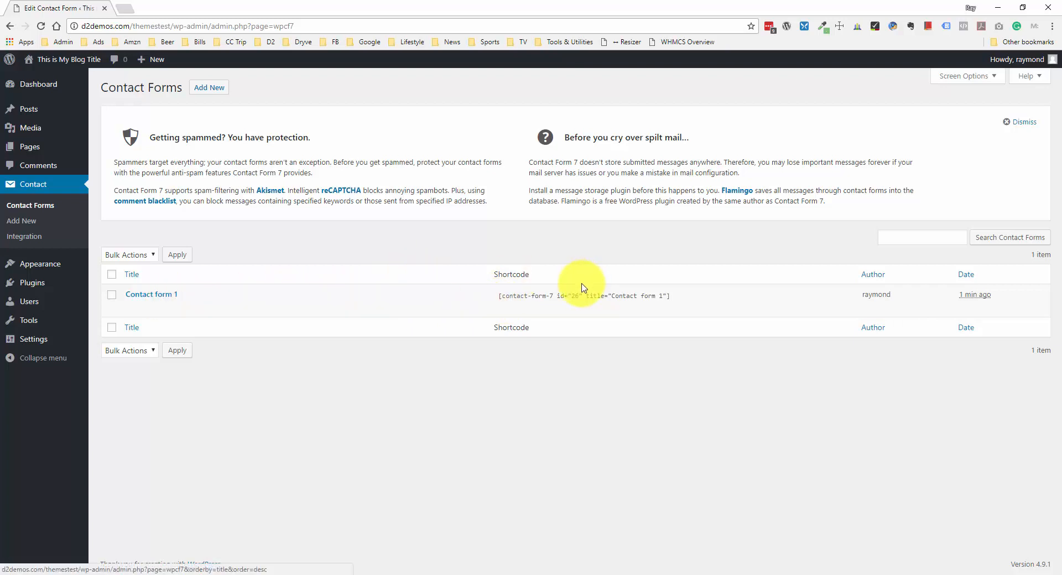
pyautogui.click(172, 294)
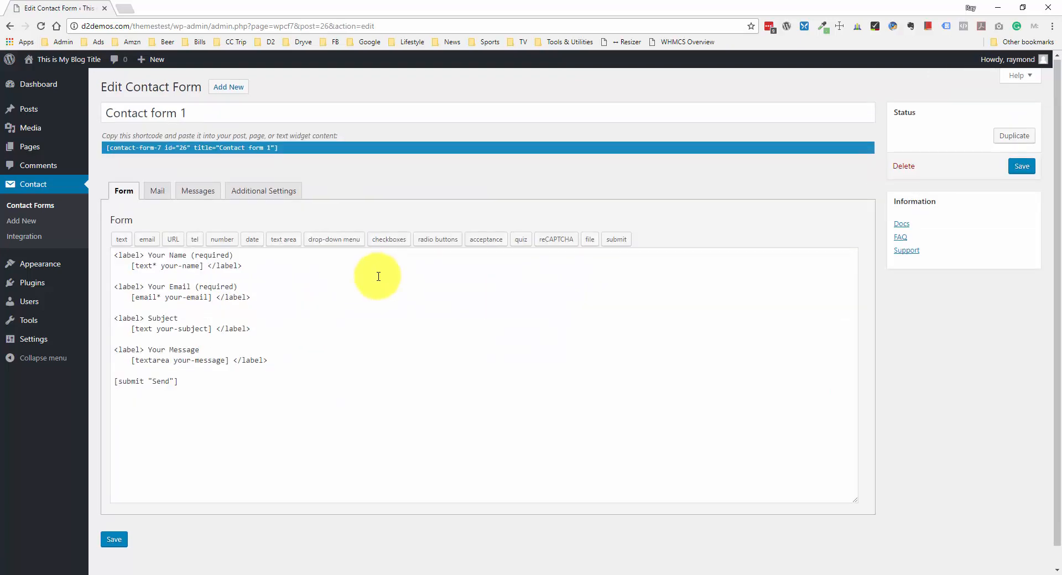
# Examine the form template's labels for name, email, subject and message
pyautogui.scroll(-1, 379, 275)
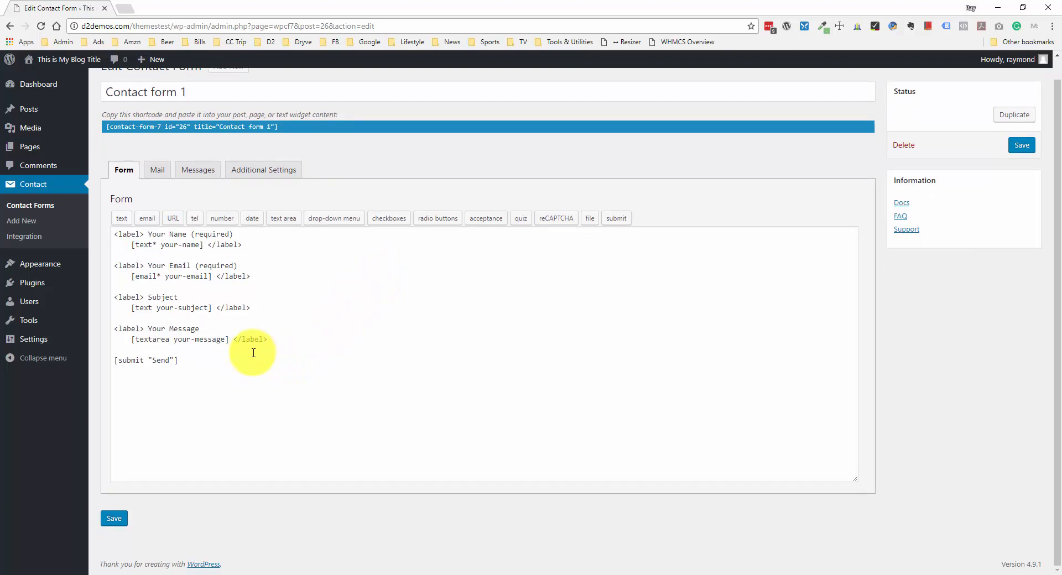
pyautogui.scroll(1, 253, 353)
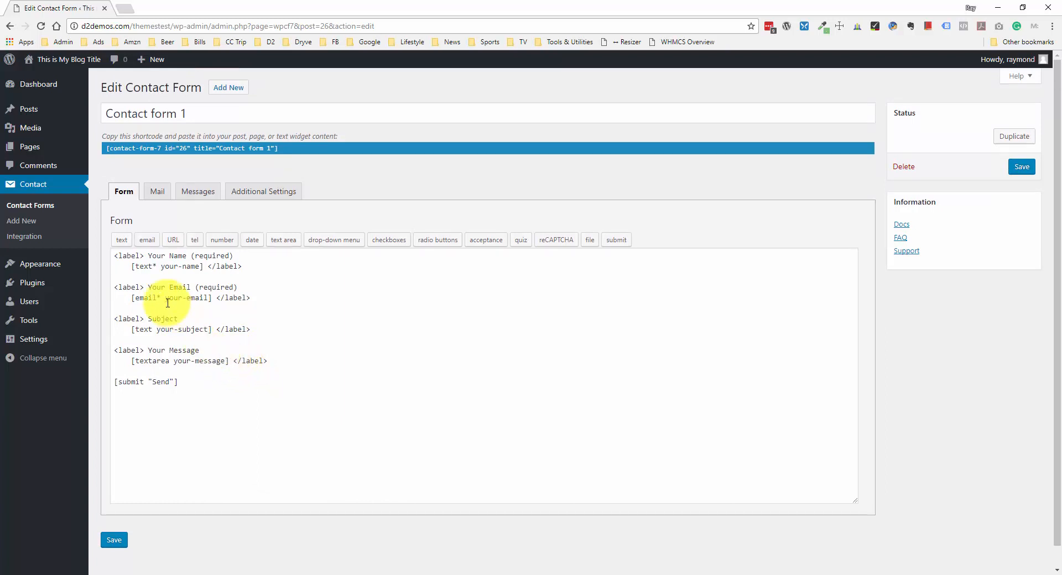
pyautogui.click(161, 270)
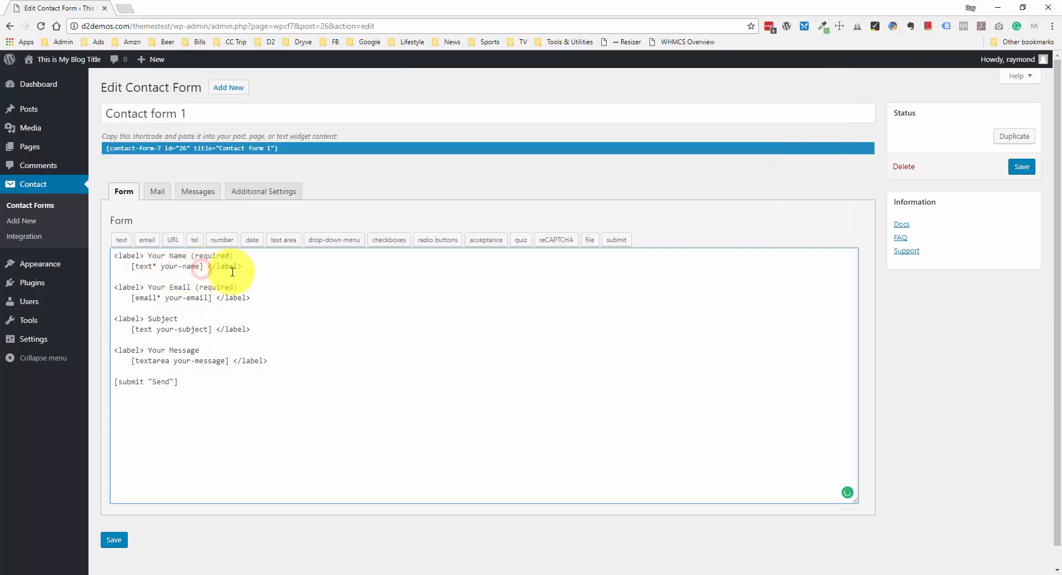
pyautogui.click(263, 268)
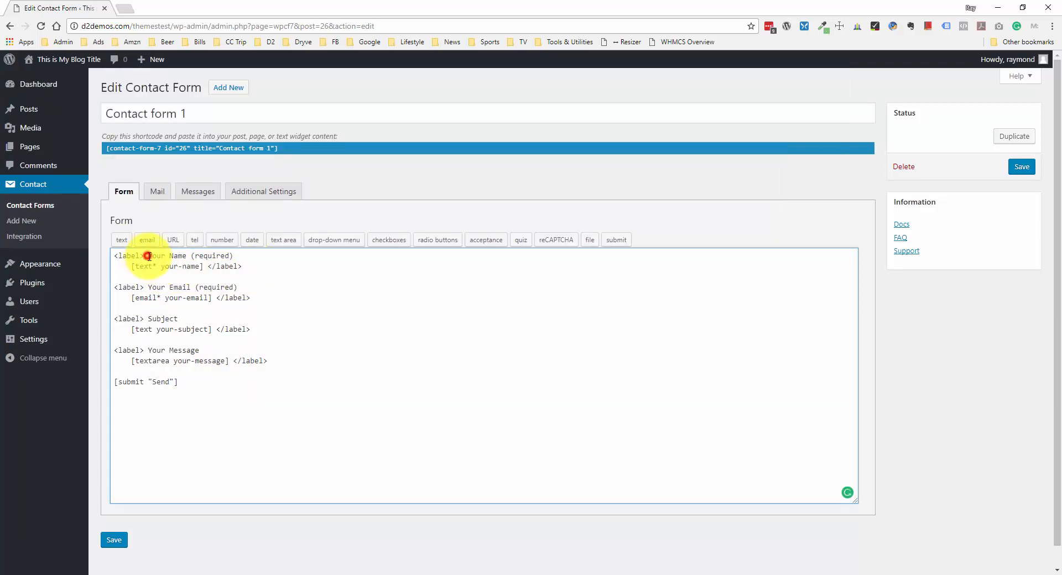
pyautogui.moveTo(154, 256); pyautogui.dragTo(188, 256)
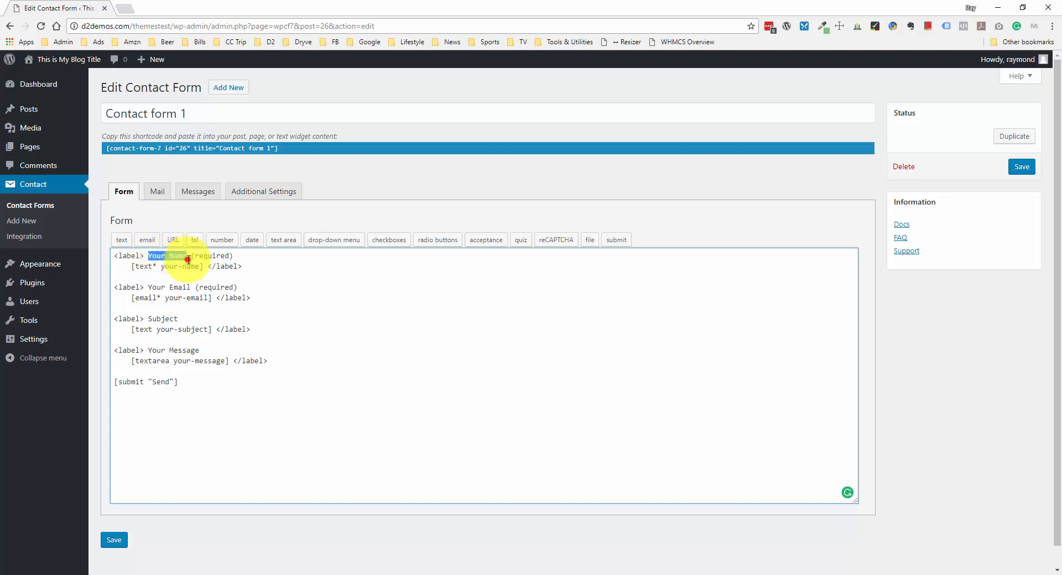
pyautogui.click(188, 256)
pyautogui.moveTo(147, 288); pyautogui.dragTo(190, 287)
pyautogui.click(190, 288)
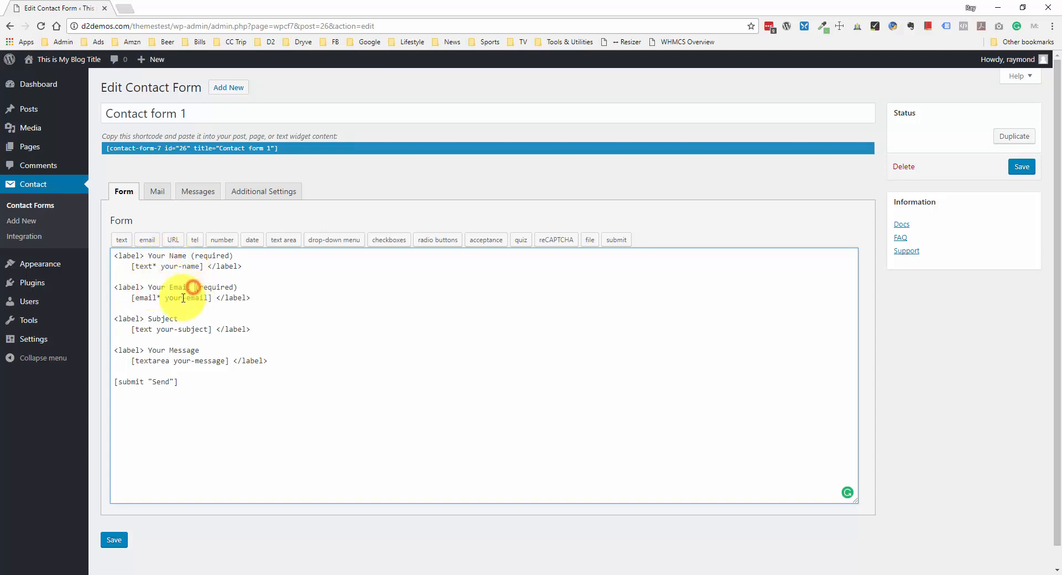
pyautogui.moveTo(147, 319); pyautogui.dragTo(187, 319)
pyautogui.click(187, 319)
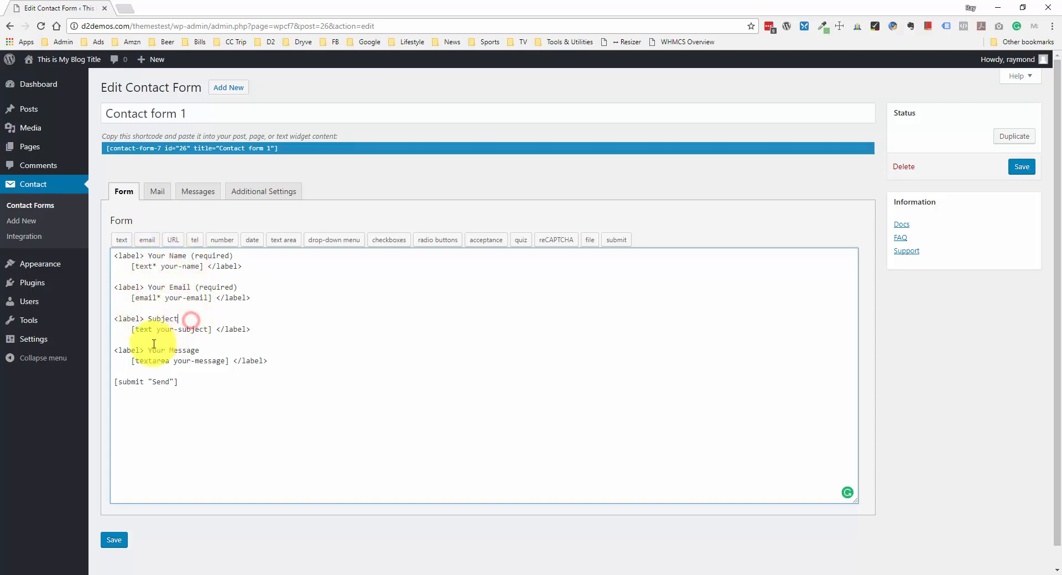
pyautogui.moveTo(150, 350); pyautogui.dragTo(230, 349)
pyautogui.click(230, 350)
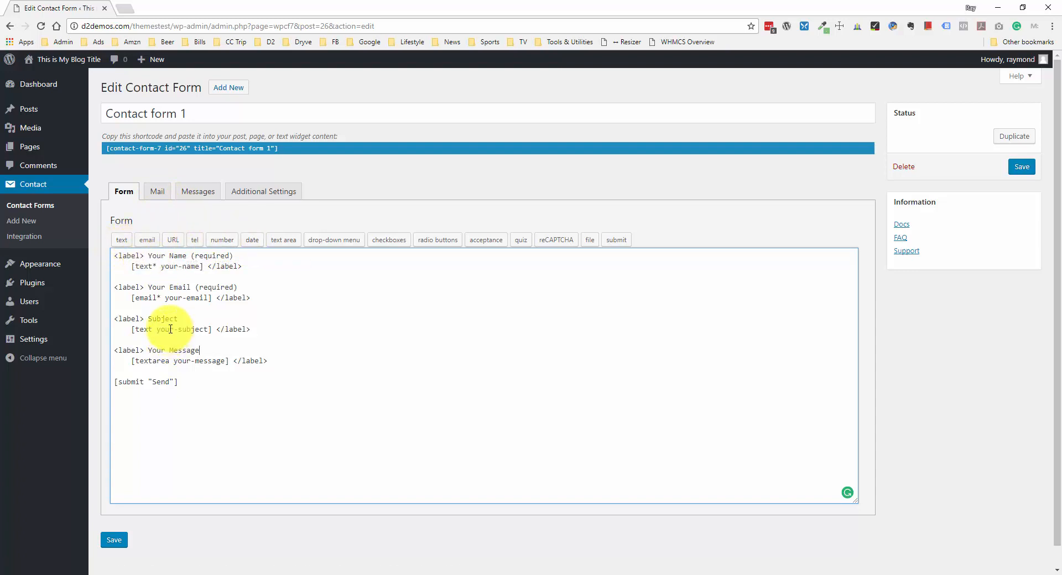
# Examine the subject, message and email field tags in the form template
pyautogui.moveTo(131, 329); pyautogui.dragTo(213, 326)
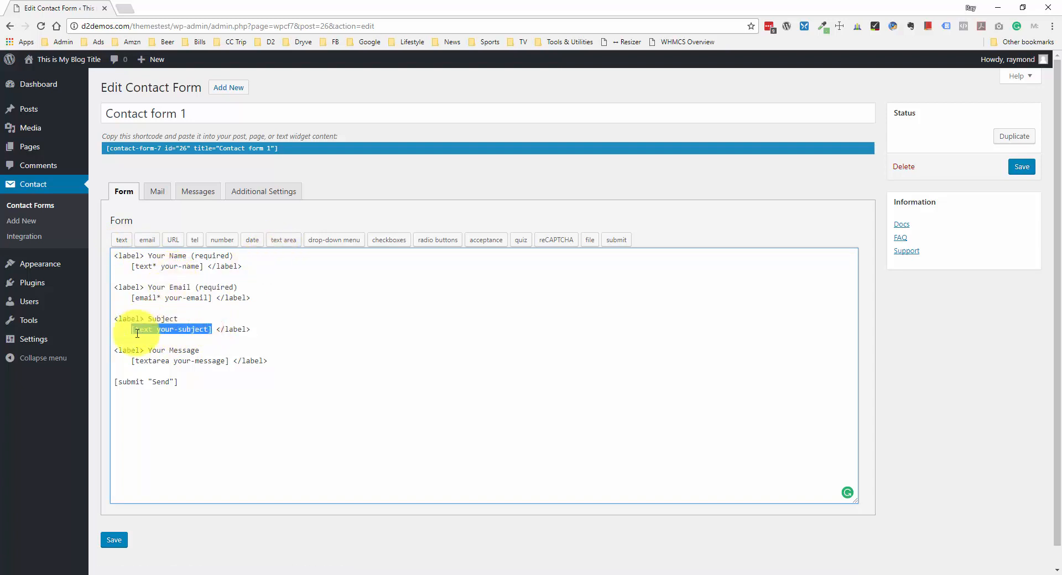
pyautogui.moveTo(131, 361); pyautogui.dragTo(234, 359)
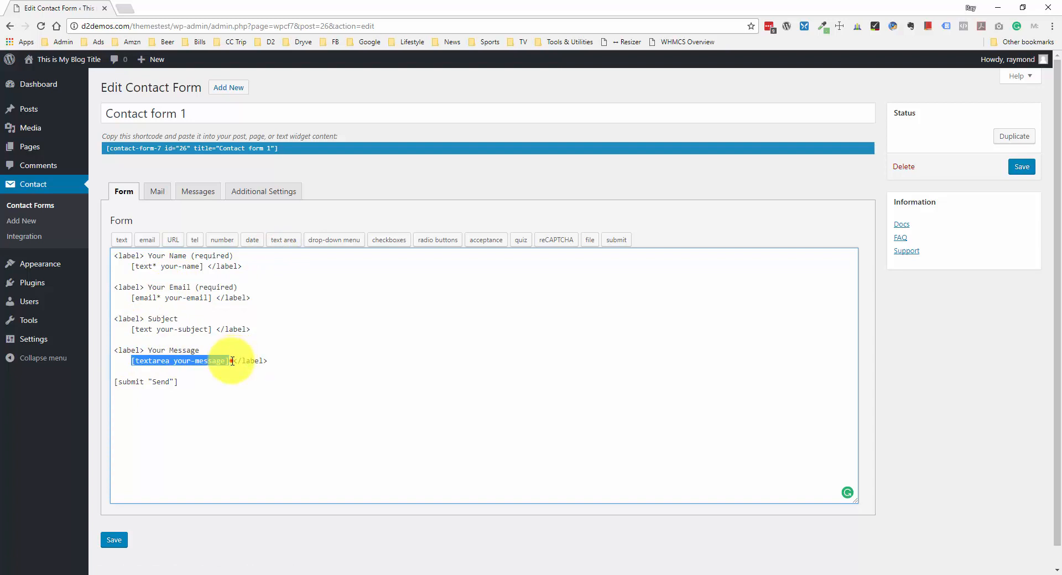
pyautogui.click(232, 360)
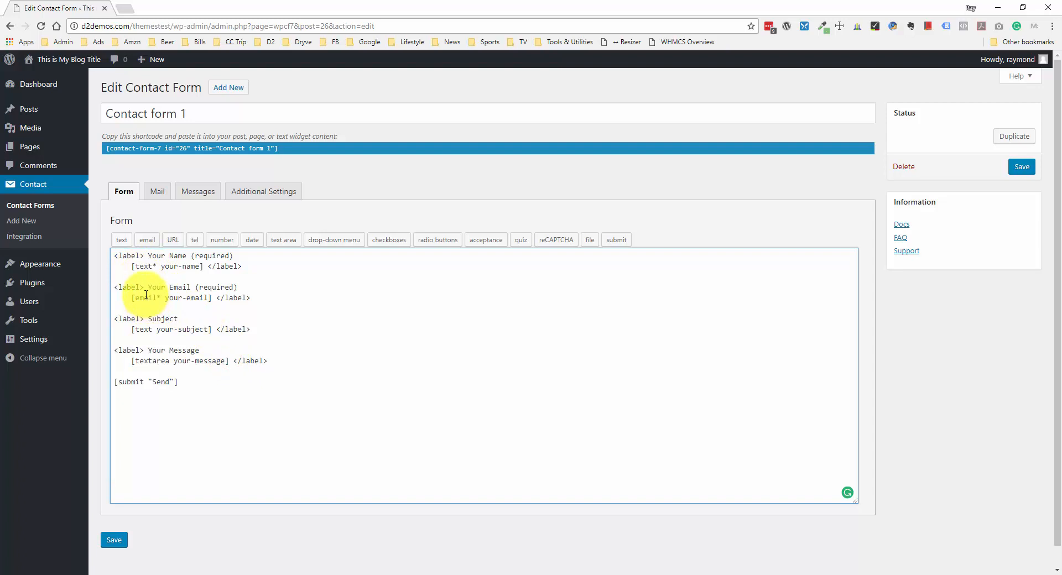
pyautogui.moveTo(132, 297); pyautogui.dragTo(156, 297)
pyautogui.write('*')
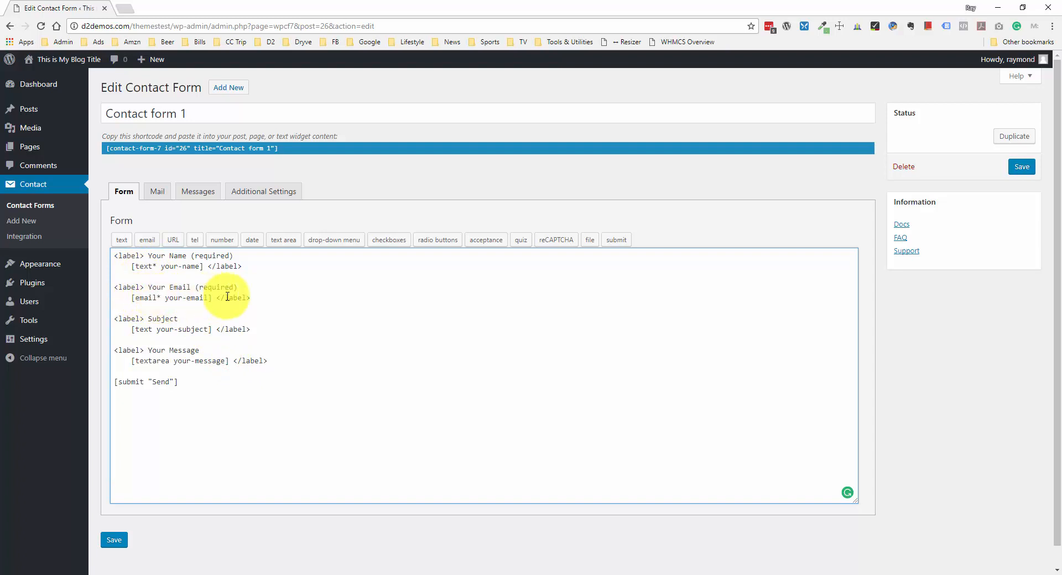
# Duplicate the Your Email label block and place the copy between the original and the Subject block
pyautogui.click(251, 298)
pyautogui.moveTo(251, 298); pyautogui.dragTo(112, 288)
pyautogui.hotkey('ctrl', 'c')
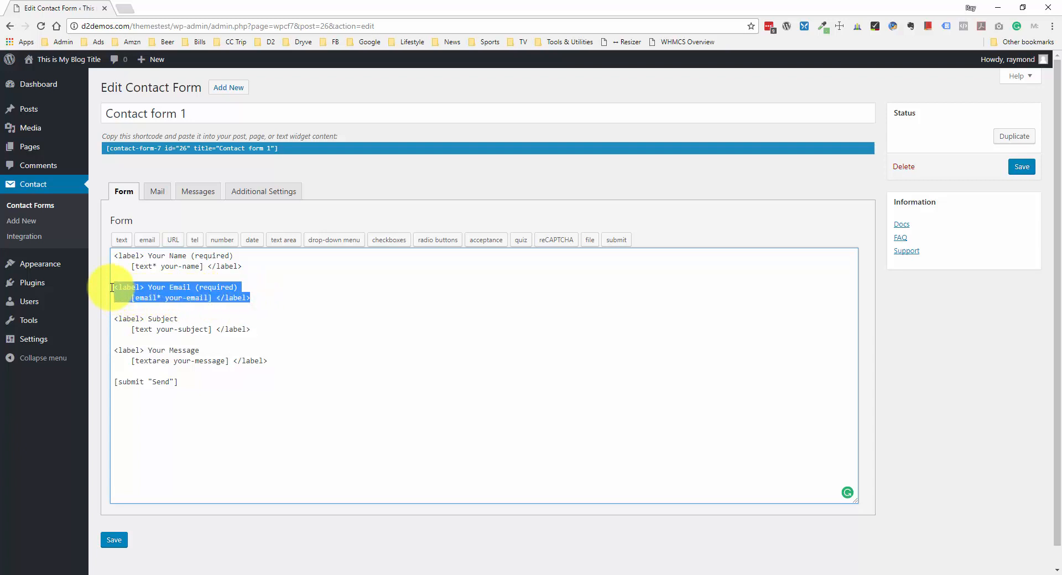
pyautogui.click(133, 308)
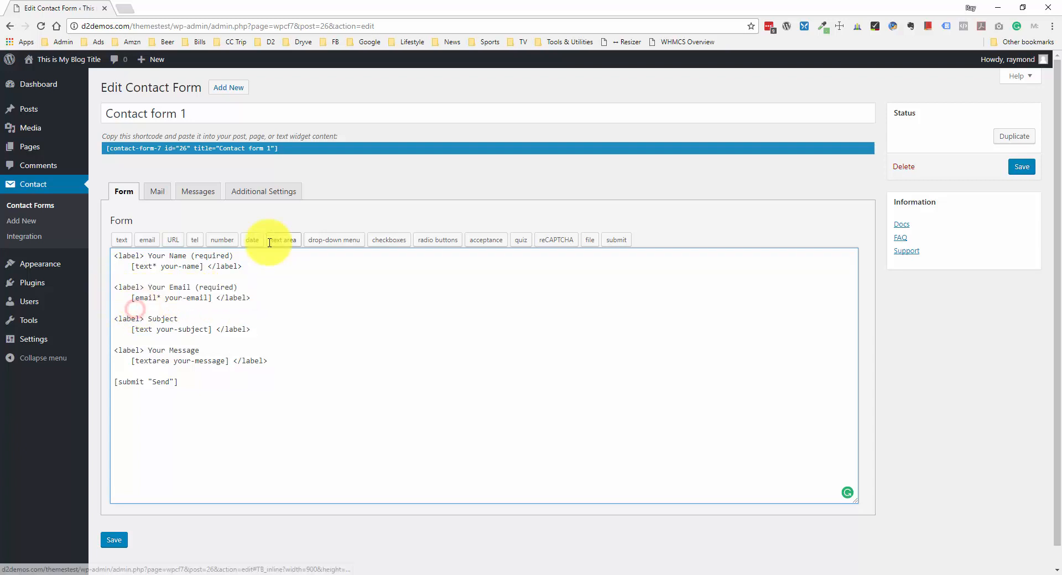
pyautogui.press('Return')
pyautogui.press('Return')
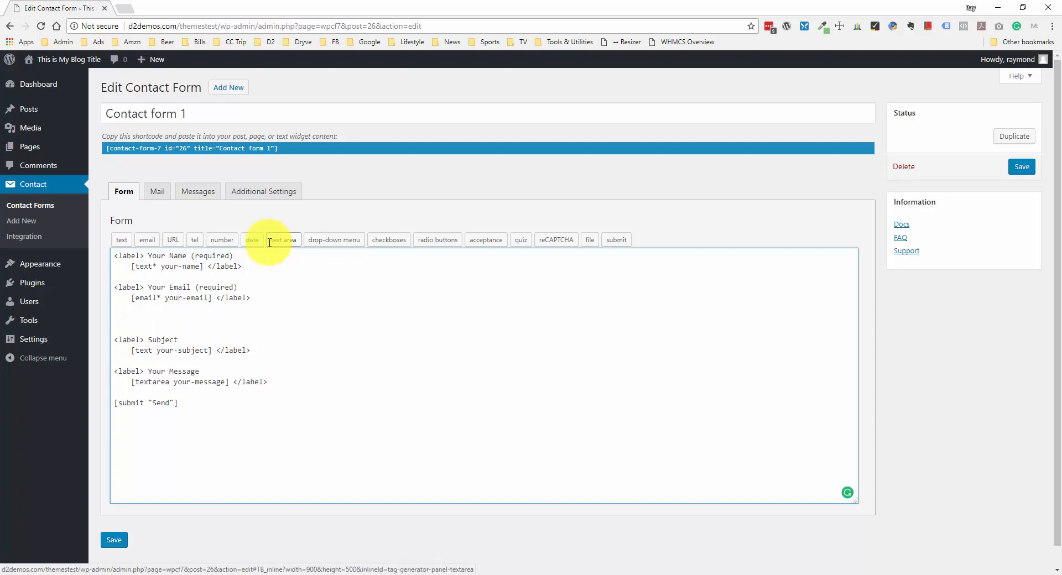
pyautogui.press('Up')
pyautogui.hotkey('ctrl', 'v')
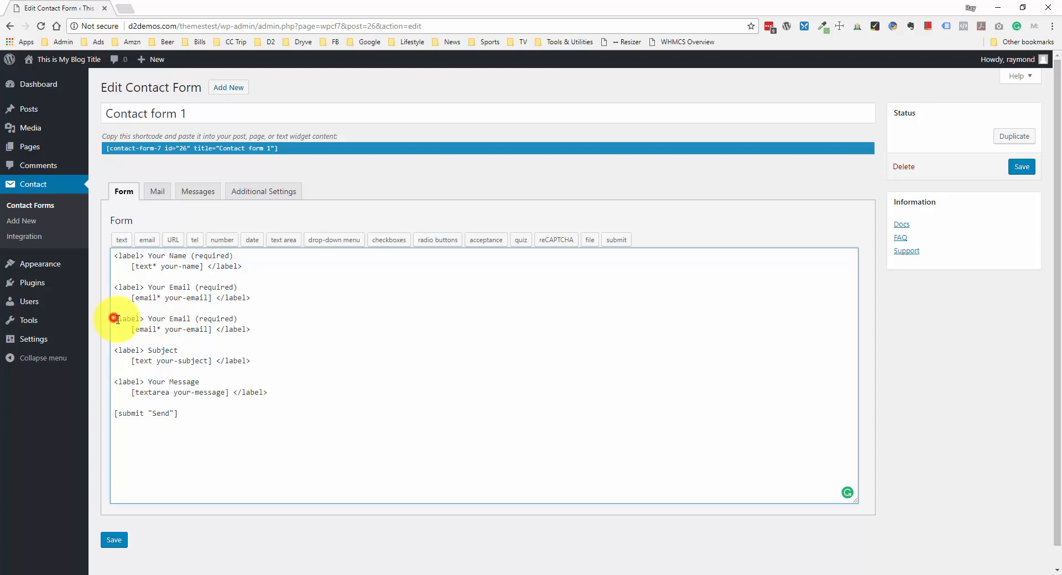
# Delete the [email* your-email] tag from the duplicated Your Email label block
pyautogui.moveTo(117, 319); pyautogui.dragTo(239, 319)
pyautogui.click(166, 323)
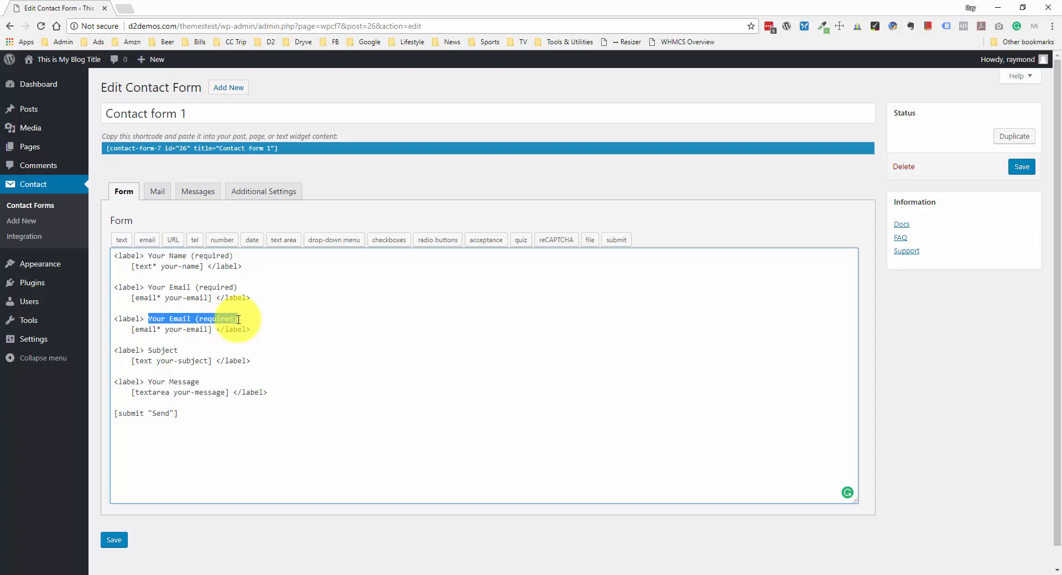
pyautogui.click(236, 320)
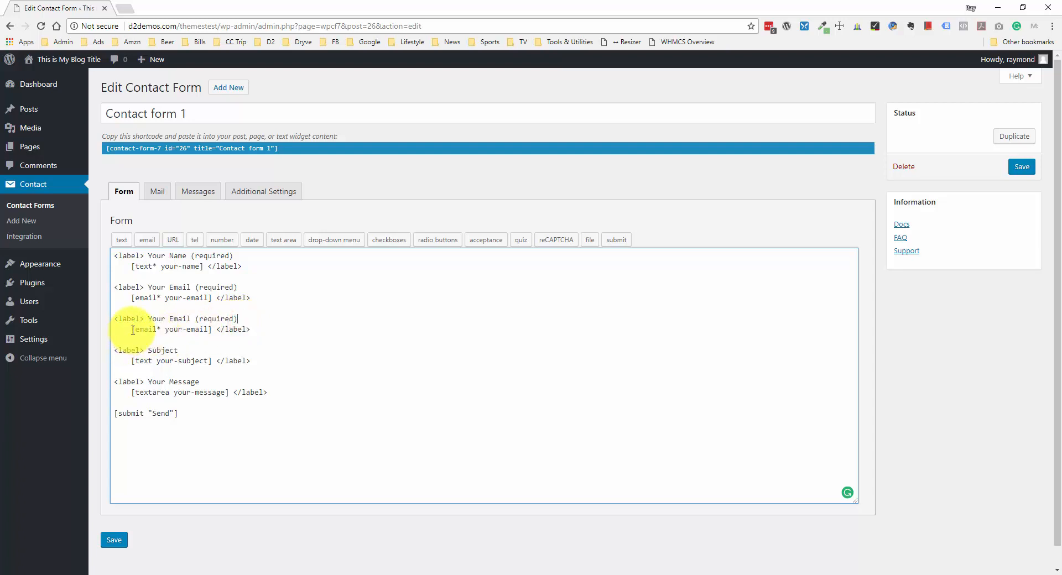
pyautogui.moveTo(132, 331); pyautogui.dragTo(212, 329)
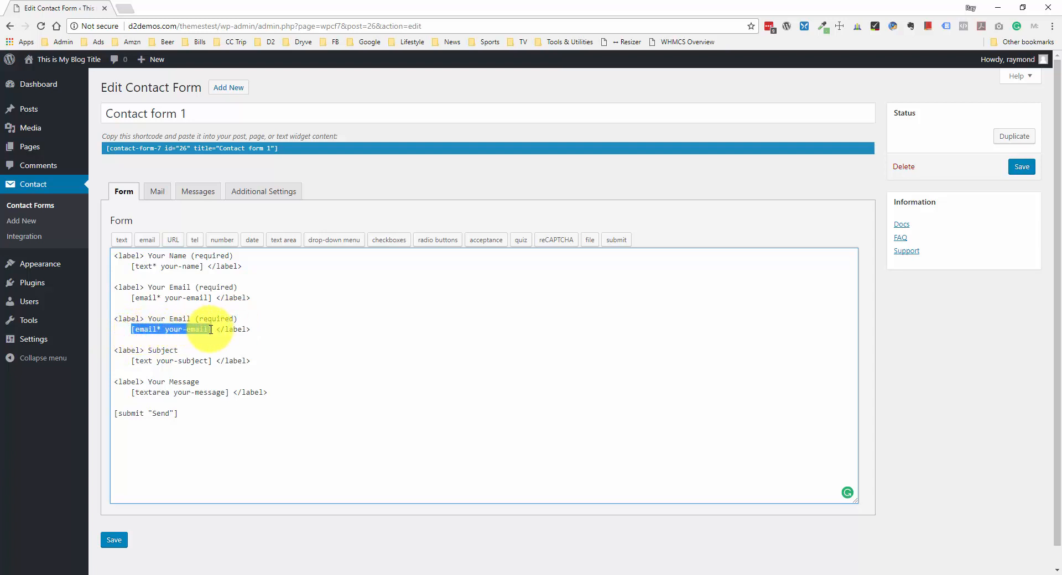
pyautogui.press('Delete')
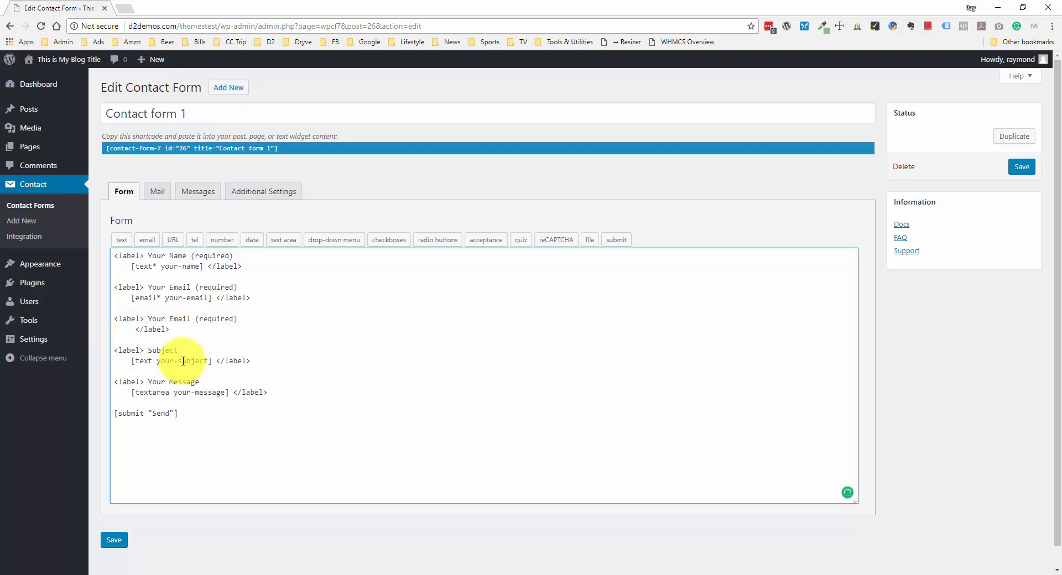
# Start a new email form-tag named email-2 and make it a required field
pyautogui.click(153, 242)
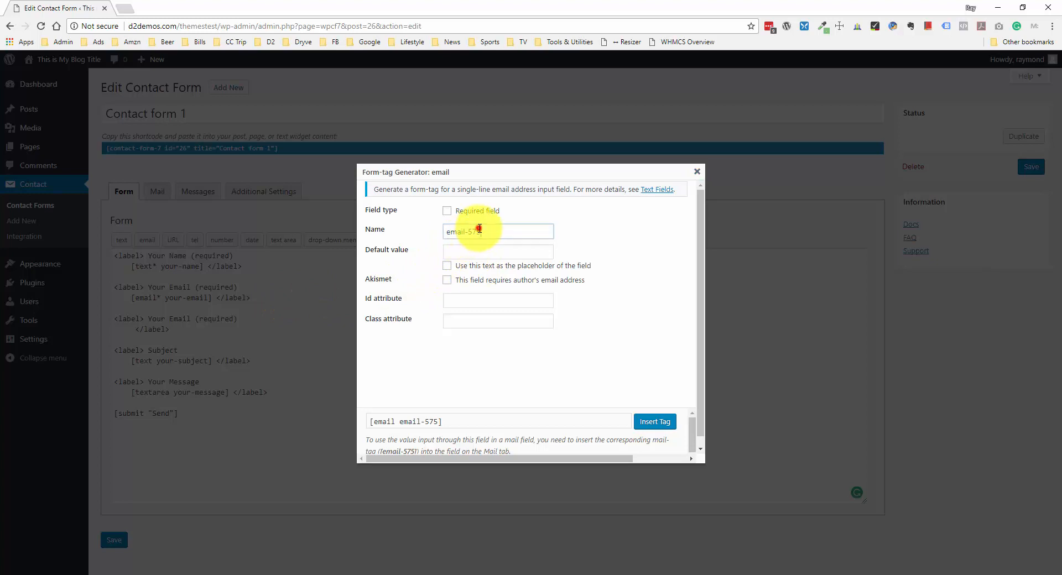
pyautogui.moveTo(516, 230); pyautogui.dragTo(444, 239)
pyautogui.write('e')
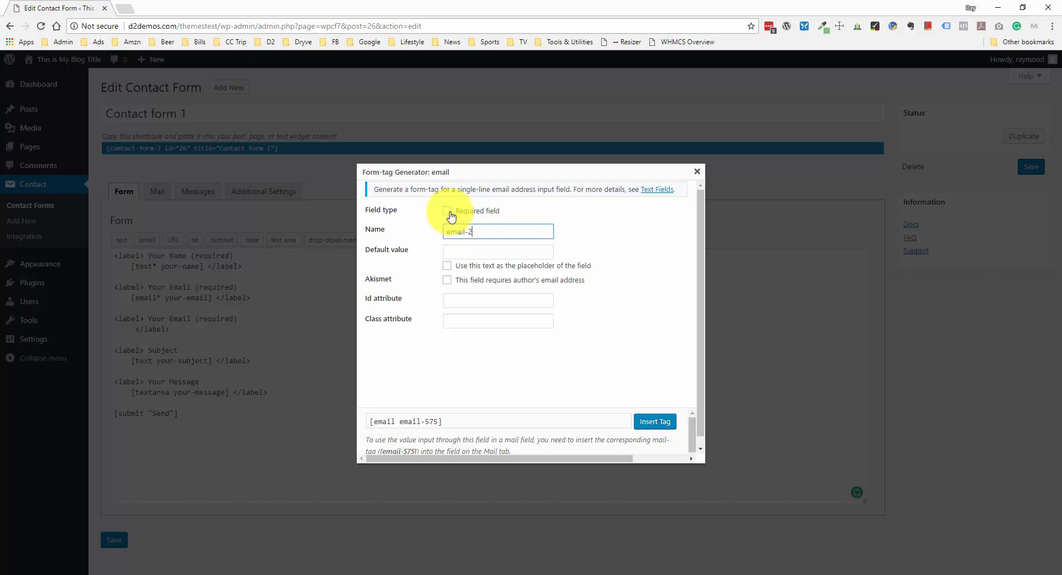
pyautogui.click(448, 211)
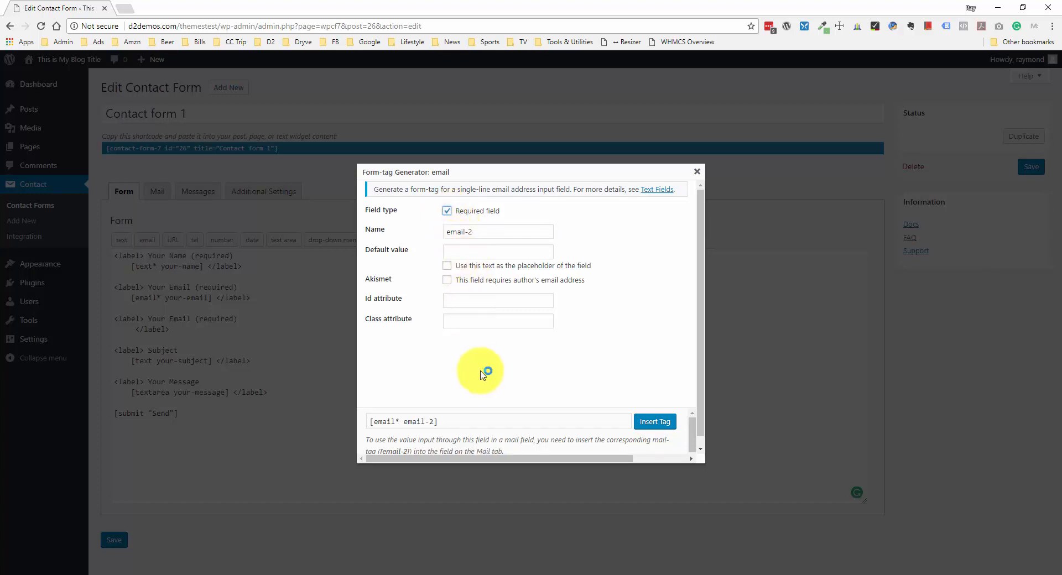
# Compare the generated email tag with the required option off and on, leaving the option enabled
pyautogui.click(441, 421)
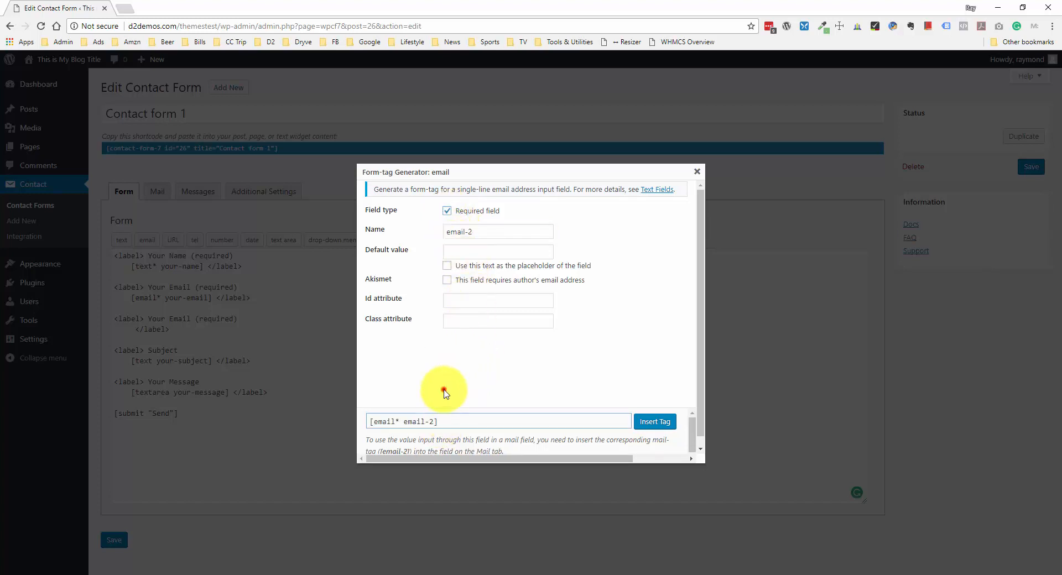
pyautogui.click(448, 211)
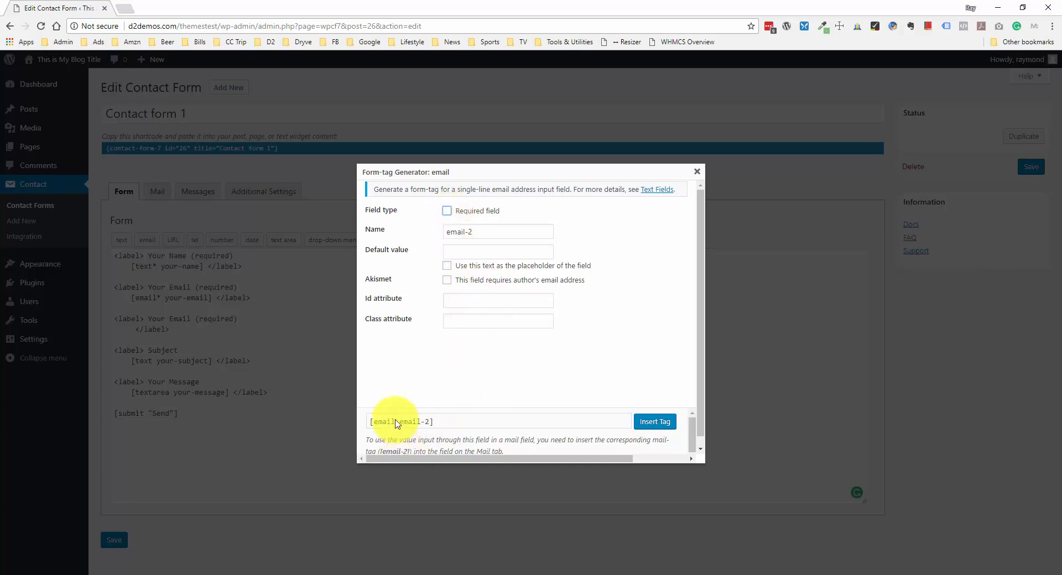
pyautogui.click(447, 210)
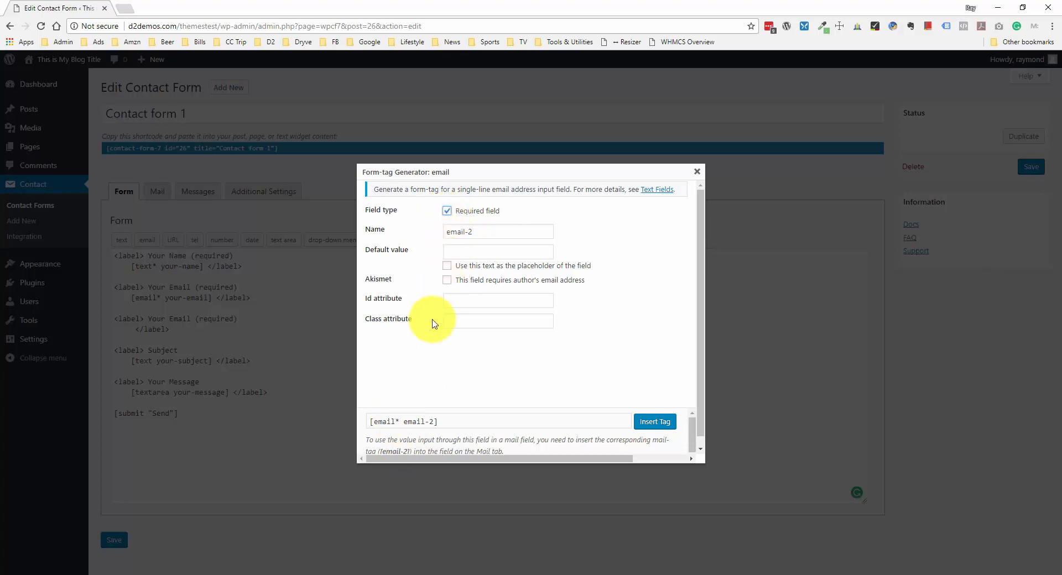
pyautogui.click(397, 423)
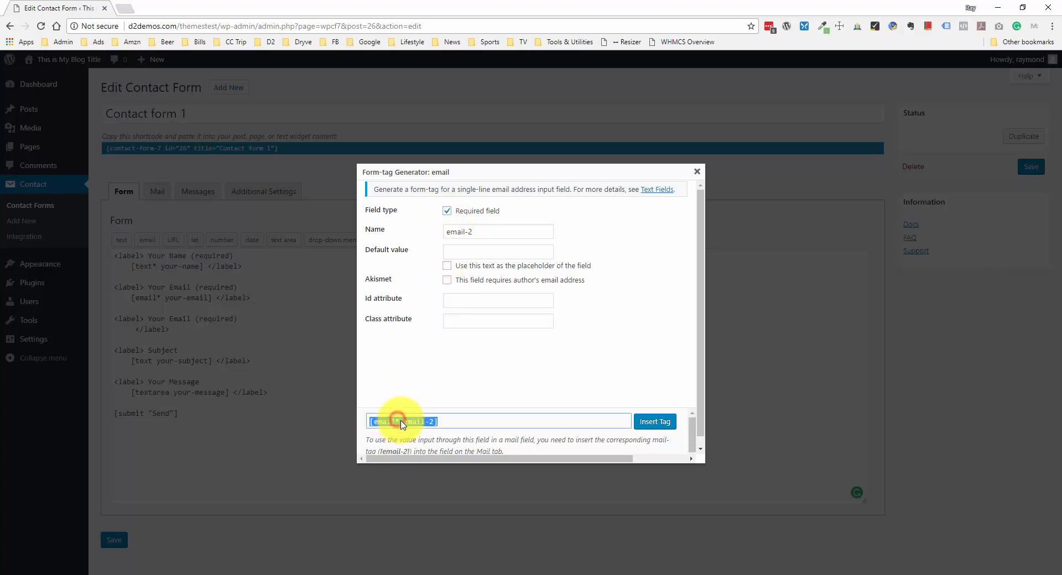
pyautogui.click(401, 422)
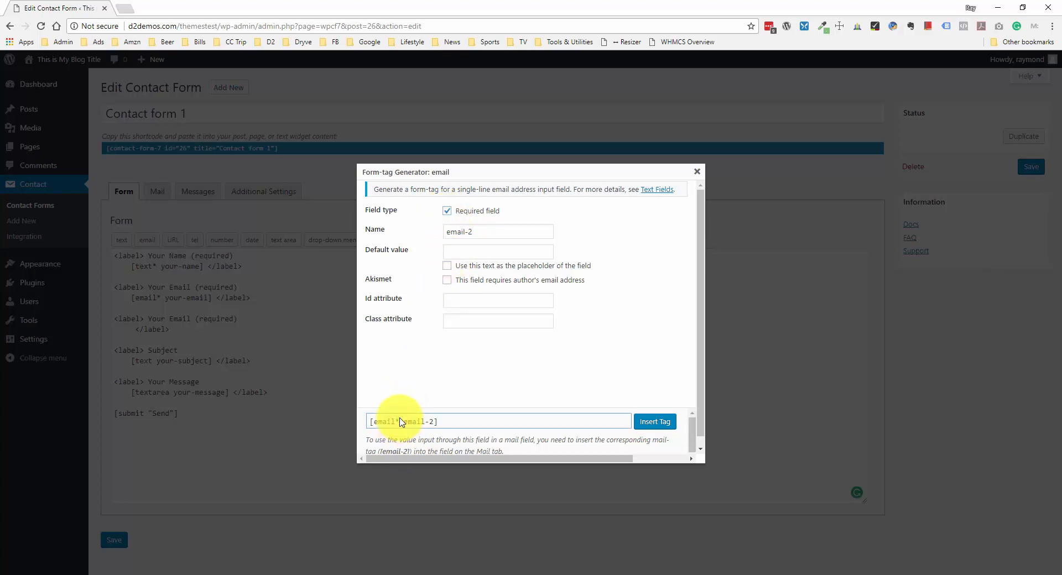
# Enter a sample email address as the tag's default value and use it as the field's placeholder
pyautogui.click(482, 246)
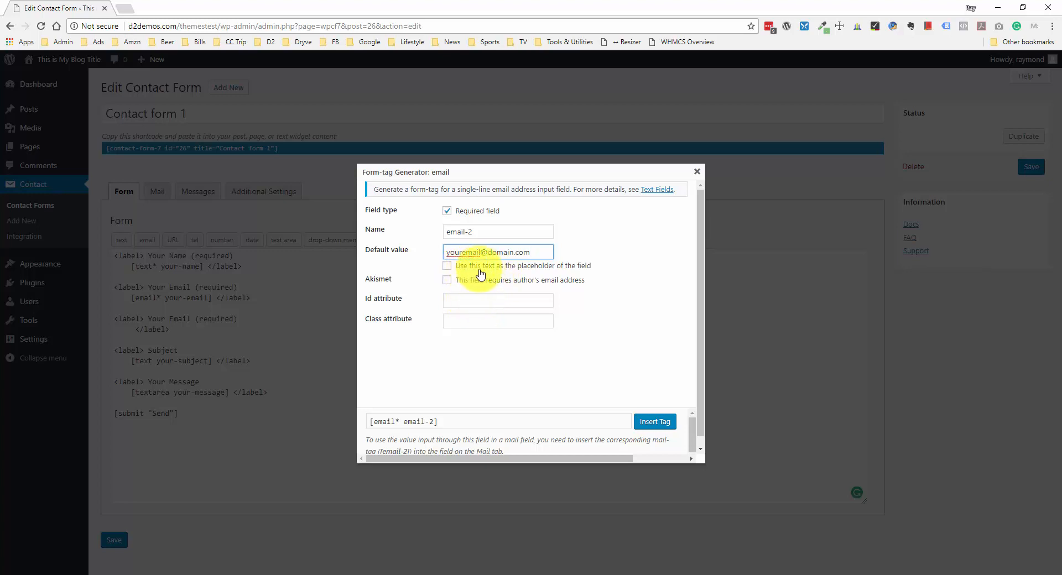
pyautogui.click(447, 266)
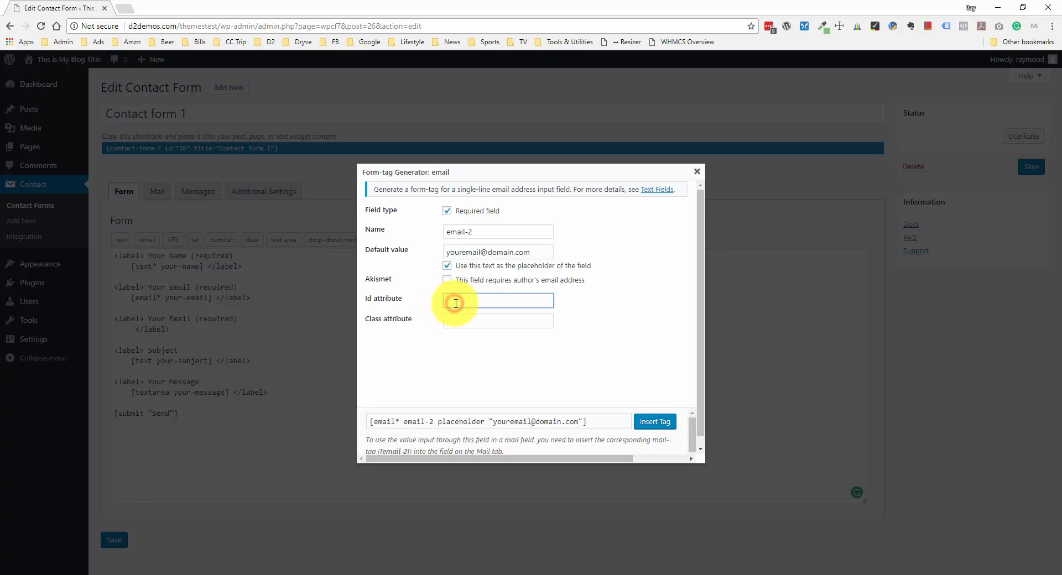
pyautogui.click(462, 321)
pyautogui.click(464, 300)
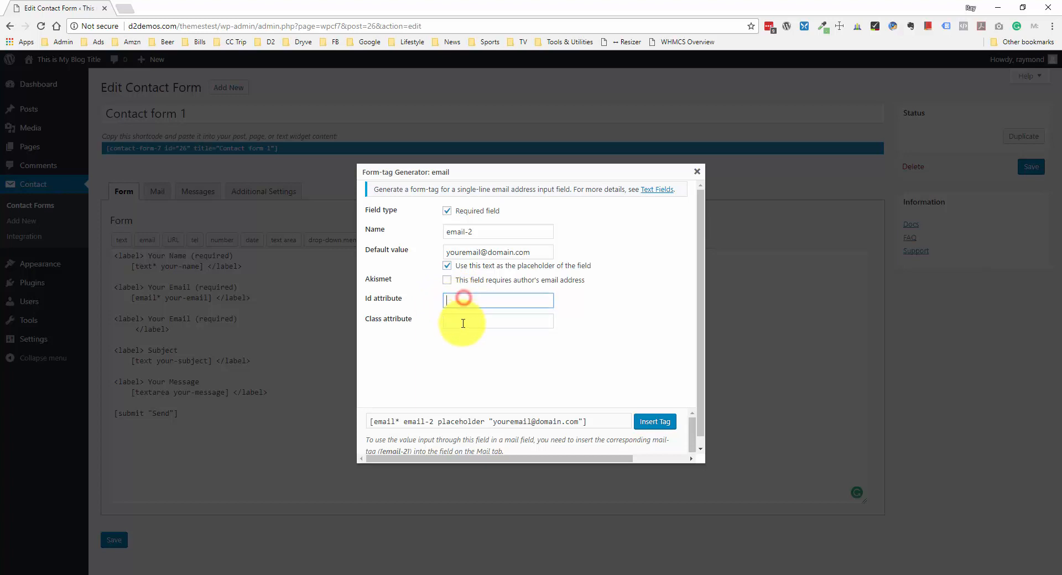
pyautogui.click(464, 323)
pyautogui.click(467, 300)
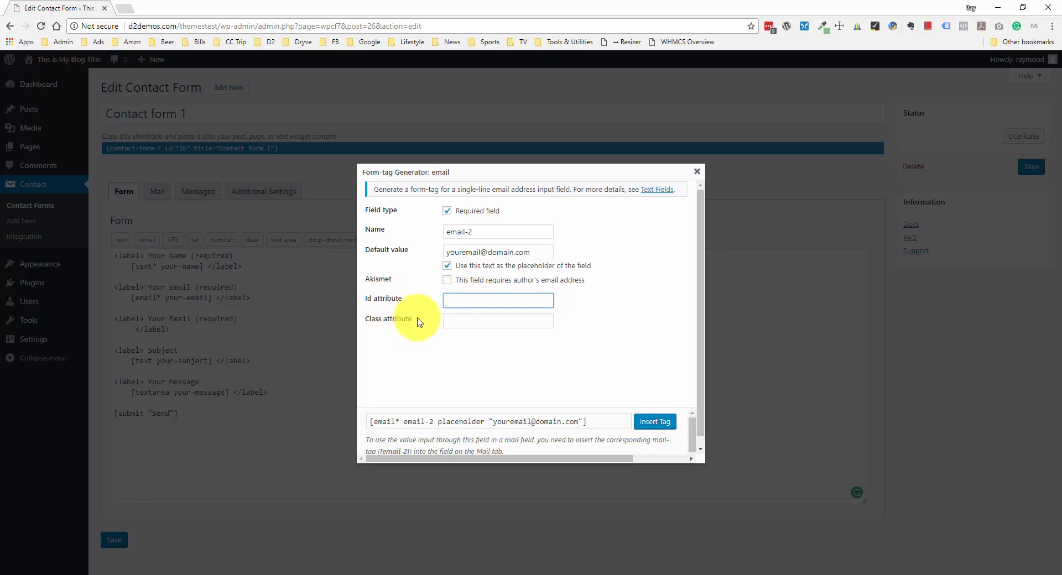
pyautogui.click(457, 321)
pyautogui.click(461, 300)
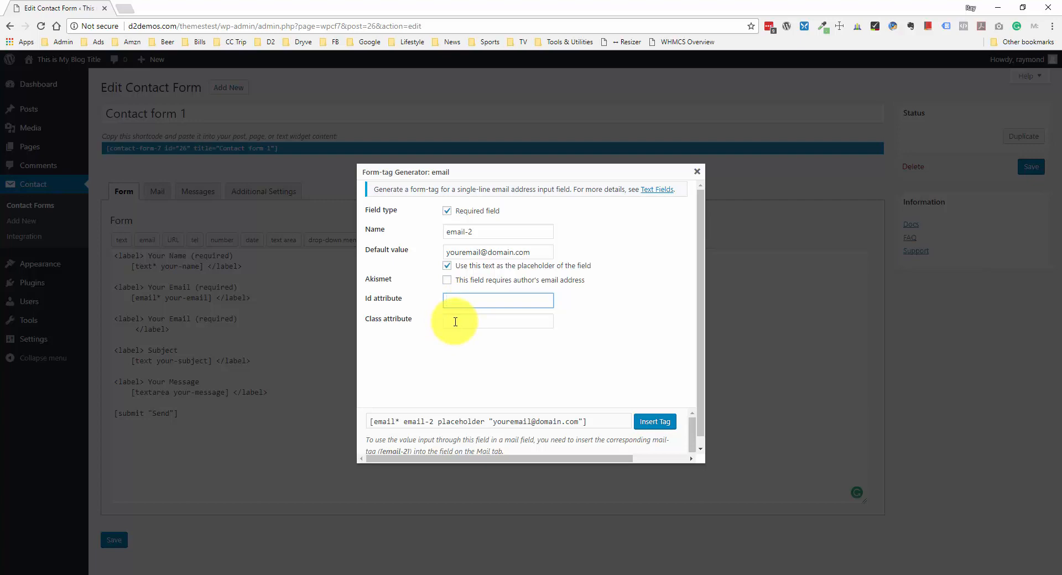
# Insert the email-2 tag into the duplicated label block and save the contact form
pyautogui.scroll(-1, 461, 326)
pyautogui.click(656, 416)
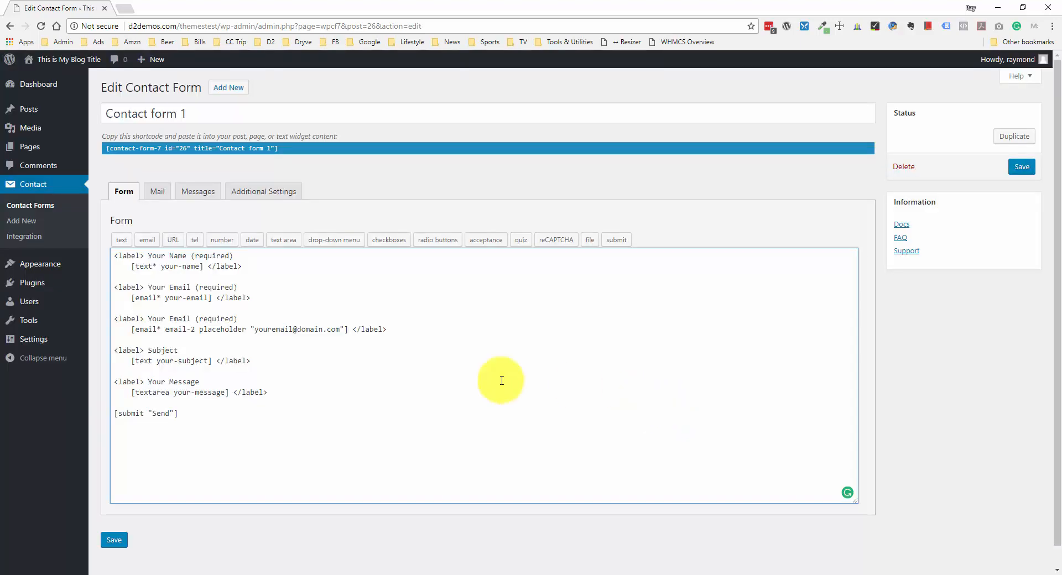
pyautogui.click(1022, 166)
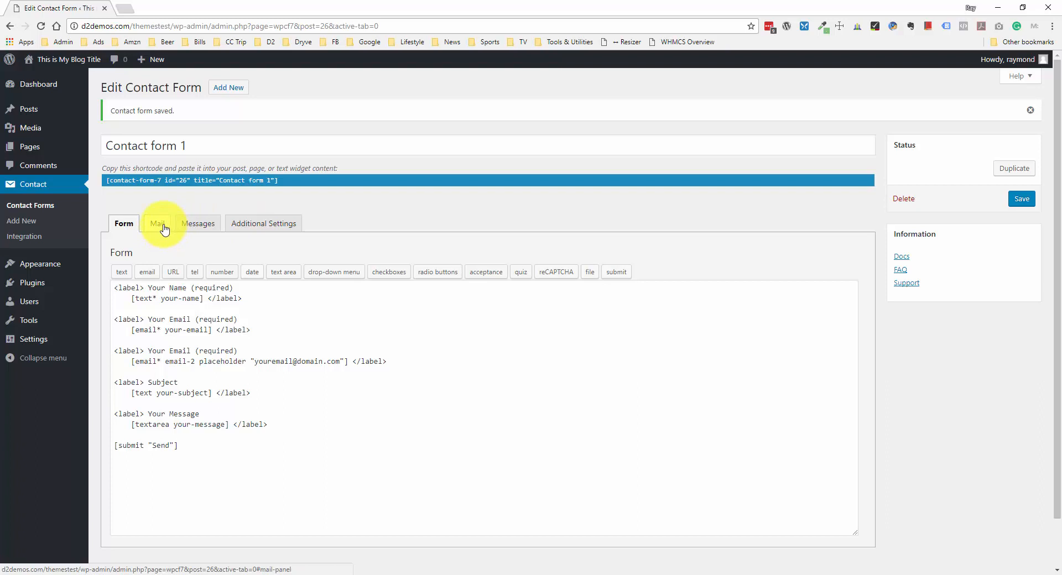
# Examine the form's mail settings, especially the recipient address and the sender field
pyautogui.click(164, 229)
pyautogui.scroll(-1, 166, 248)
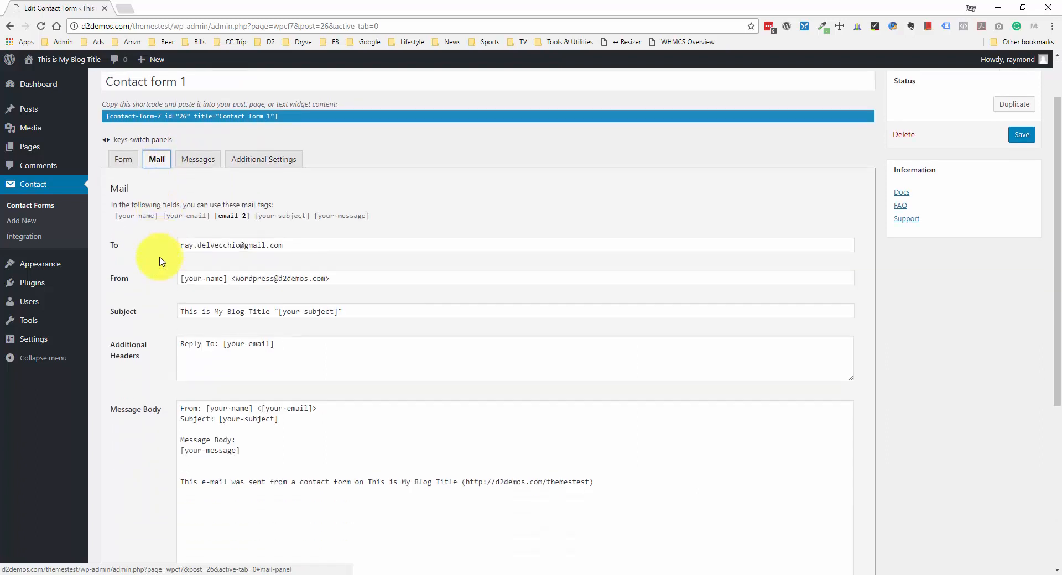
pyautogui.moveTo(185, 232); pyautogui.dragTo(299, 234)
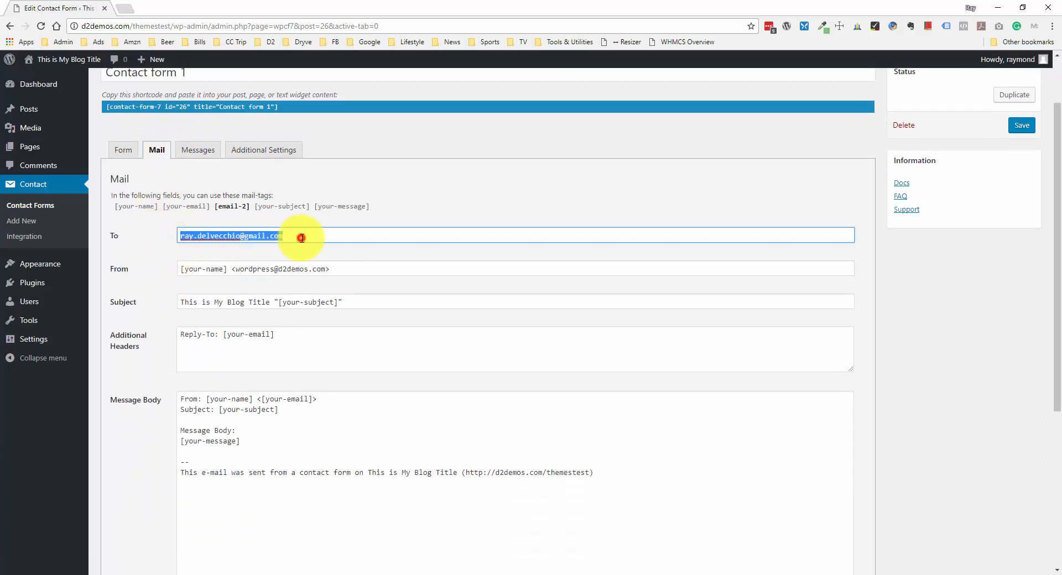
pyautogui.click(299, 236)
pyautogui.scroll(-1, 314, 251)
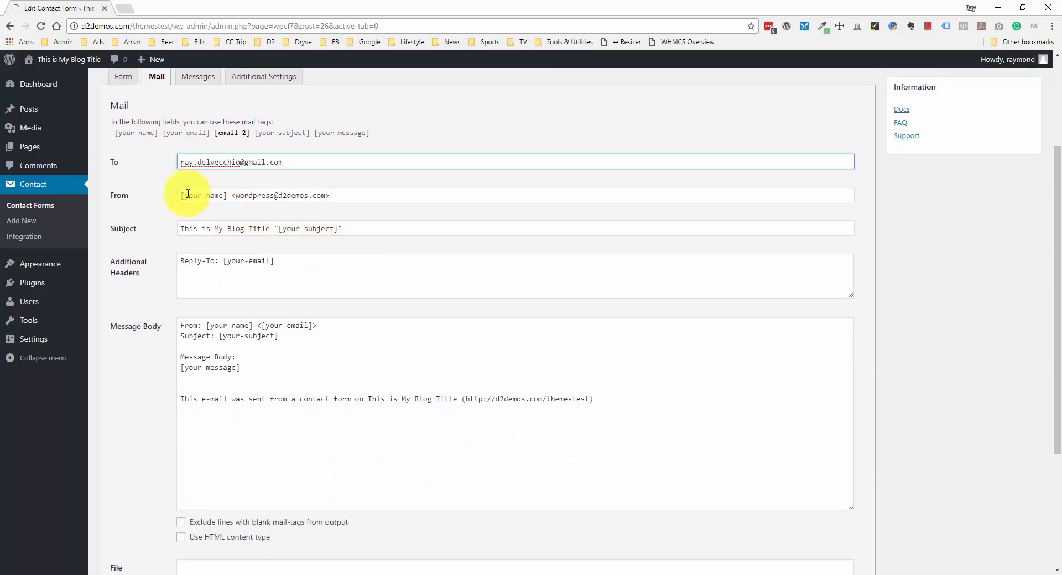
pyautogui.scroll(2, 188, 188)
# Examine the field names of the name and both email tags in the form template
pyautogui.click(124, 170)
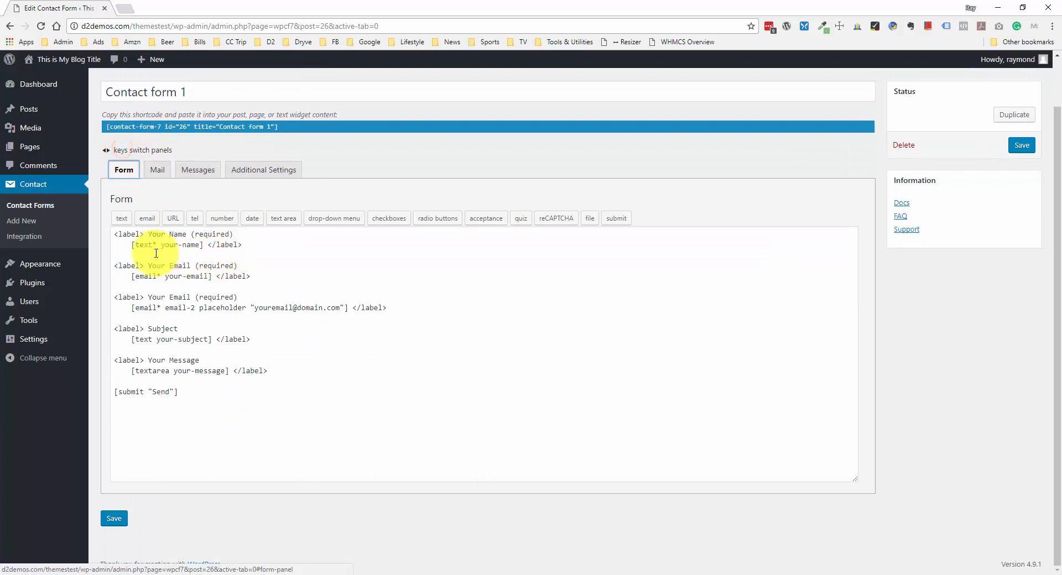
pyautogui.moveTo(161, 245); pyautogui.dragTo(201, 246)
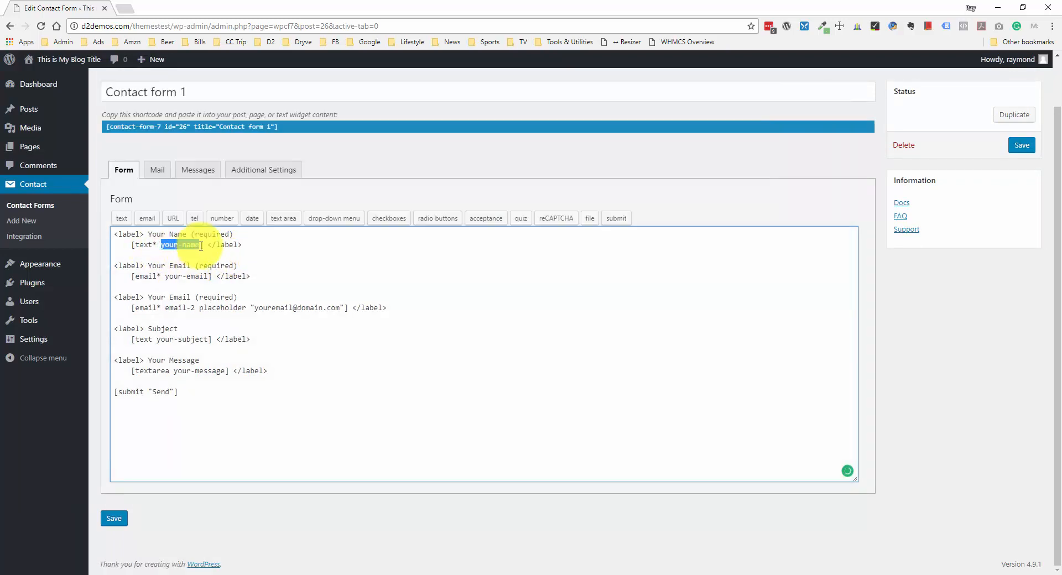
pyautogui.click(175, 277)
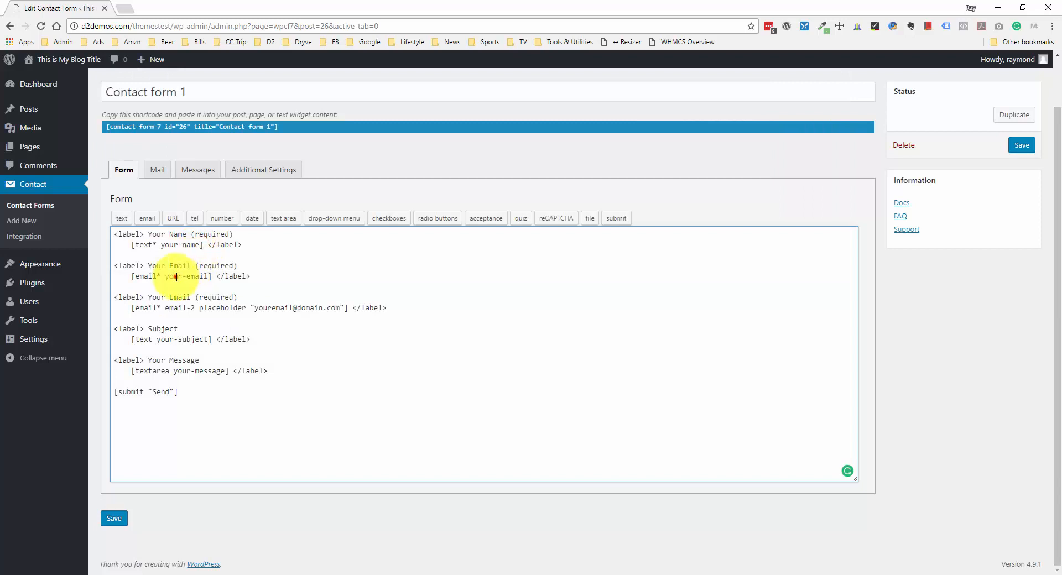
pyautogui.moveTo(166, 277); pyautogui.dragTo(210, 278)
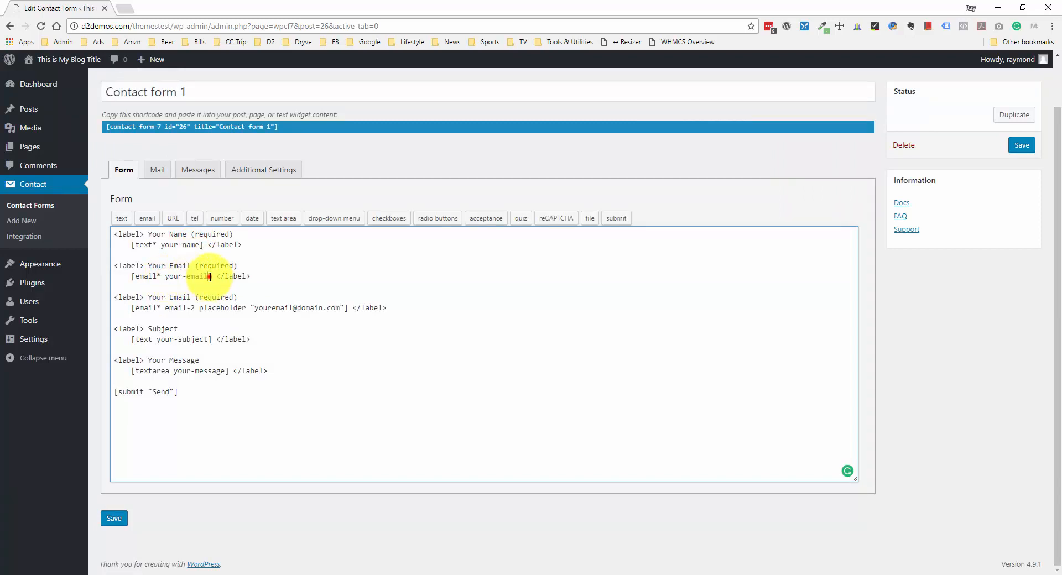
pyautogui.moveTo(165, 308); pyautogui.dragTo(196, 307)
pyautogui.click(194, 307)
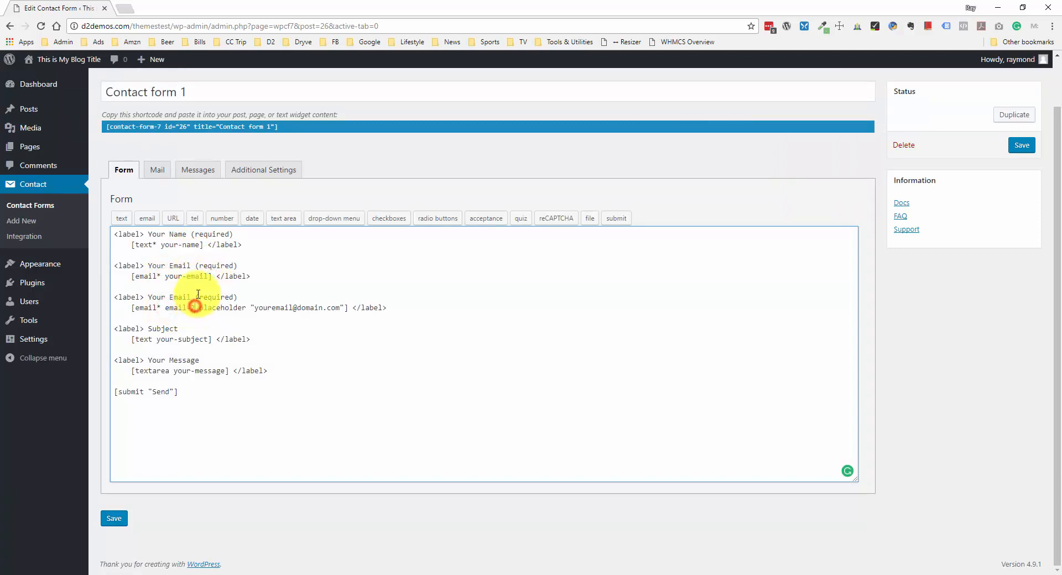
# Examine how the mail settings use field tags in the From line and Additional Headers
pyautogui.click(159, 171)
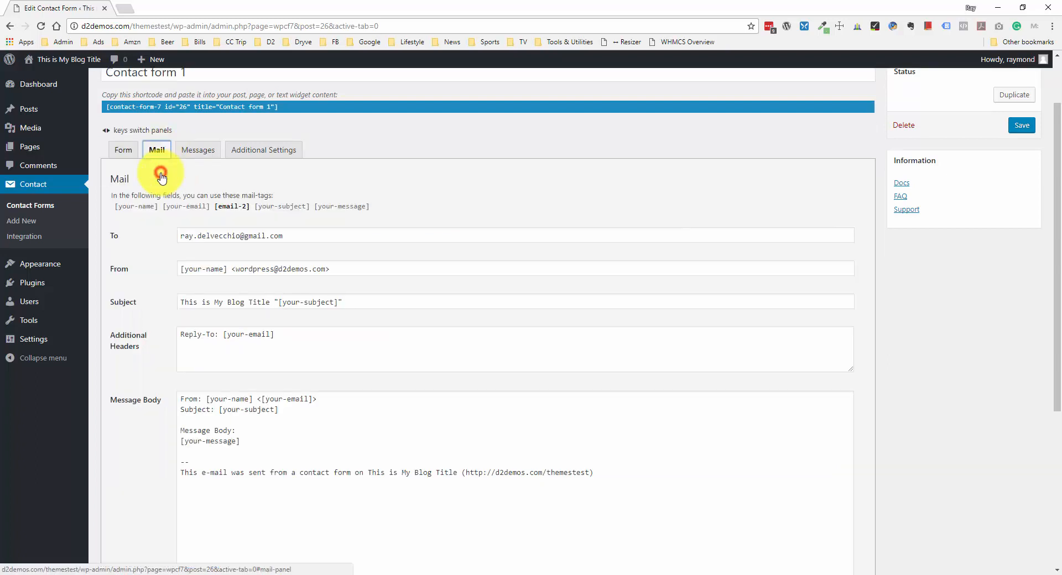
pyautogui.moveTo(228, 269); pyautogui.dragTo(173, 275)
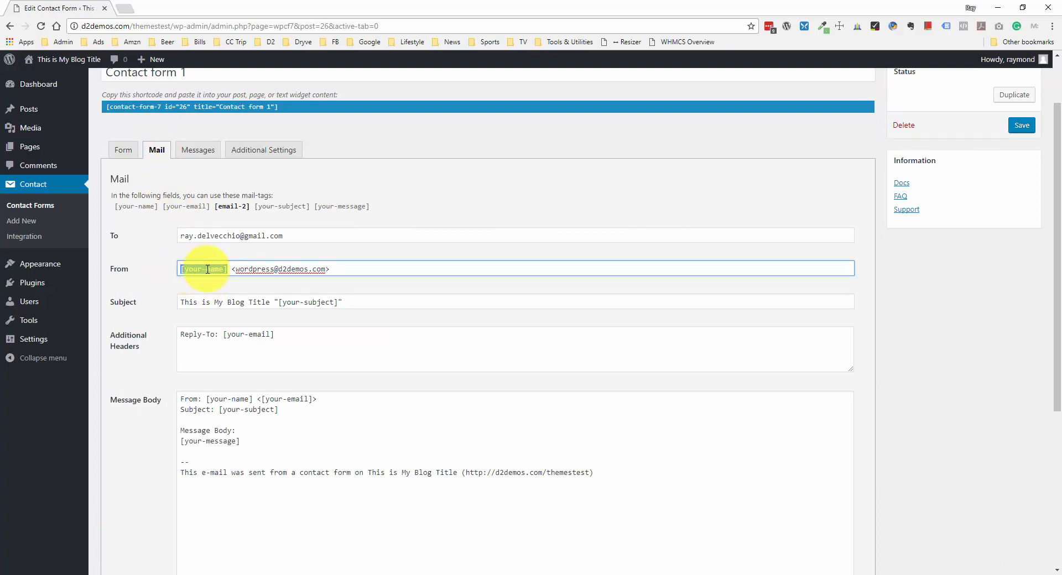
pyautogui.click(209, 330)
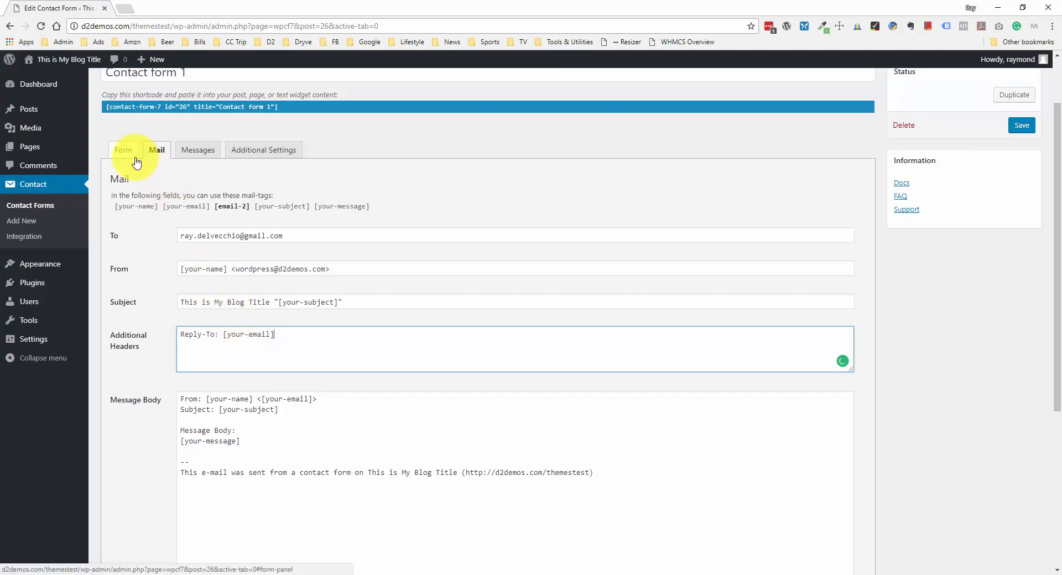
# Add the line "Backup Email: [email-2]" below the Subject line of the message body, copying the tag name from the form template
pyautogui.click(288, 412)
pyautogui.press('Return')
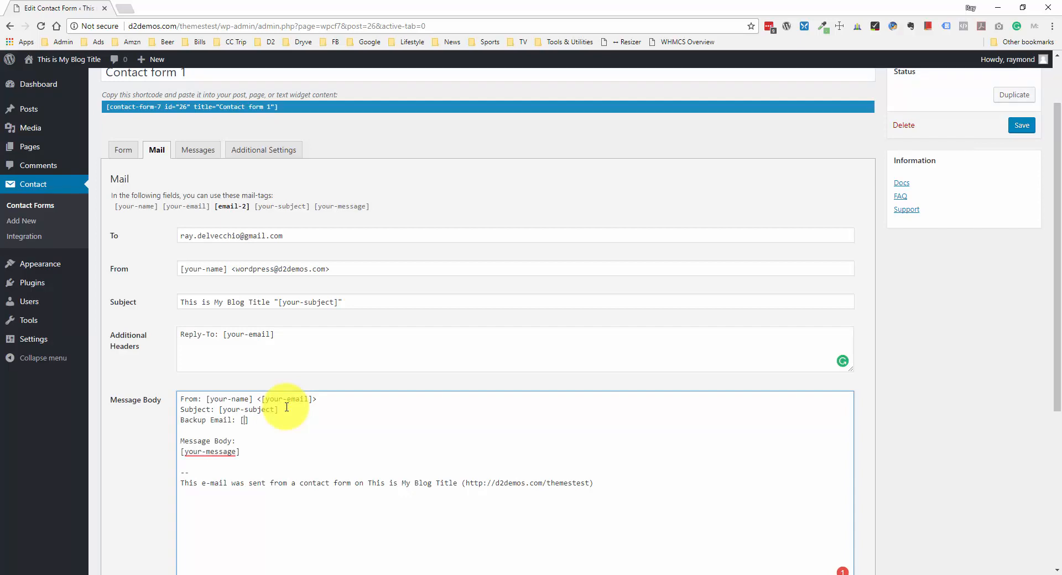
pyautogui.click(123, 150)
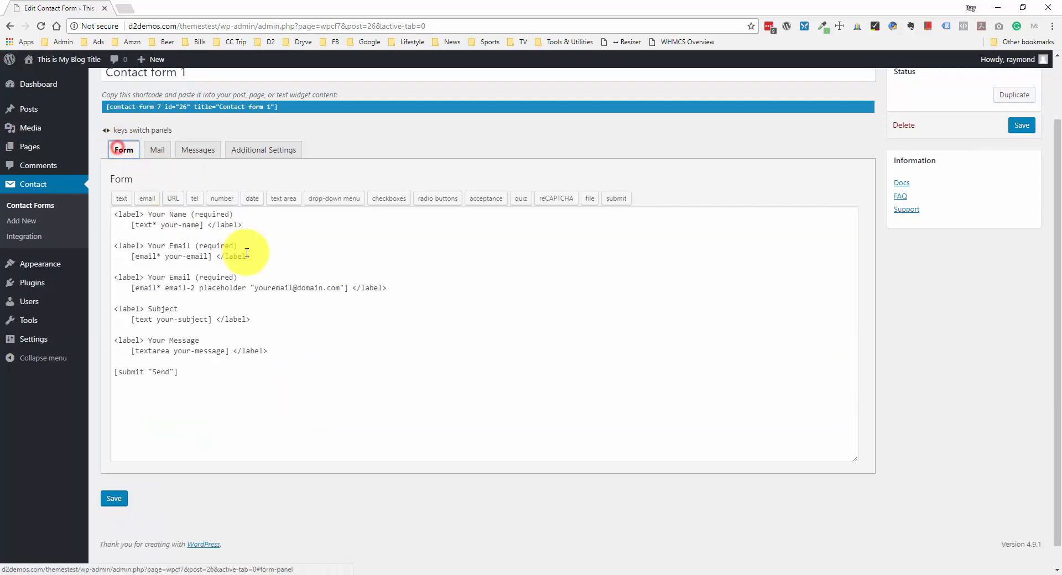
pyautogui.scroll(1, 172, 292)
pyautogui.doubleClick(180, 307)
pyautogui.hotkey('ctrl', 'c')
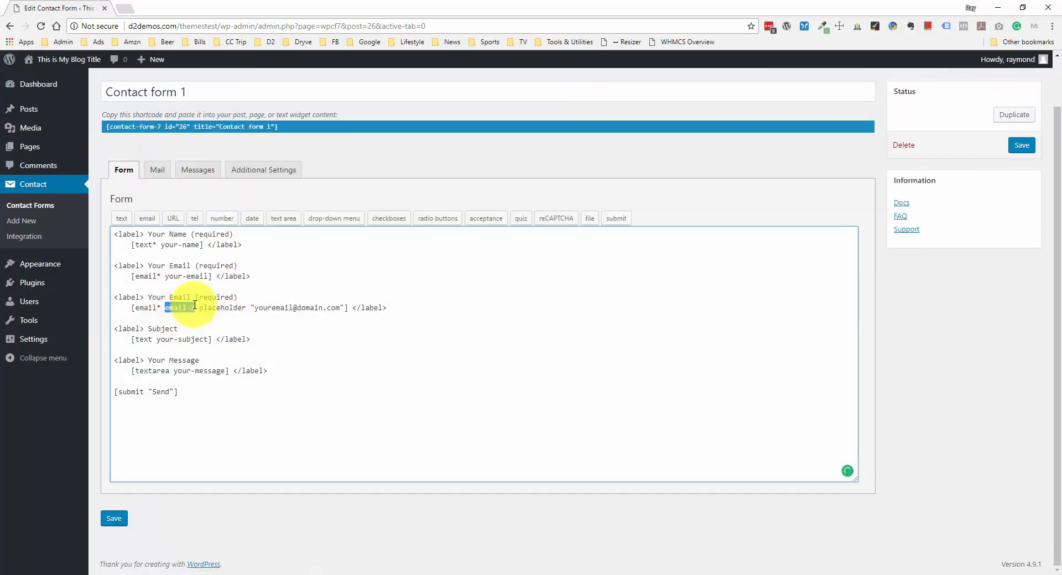
pyautogui.click(160, 171)
pyautogui.click(243, 423)
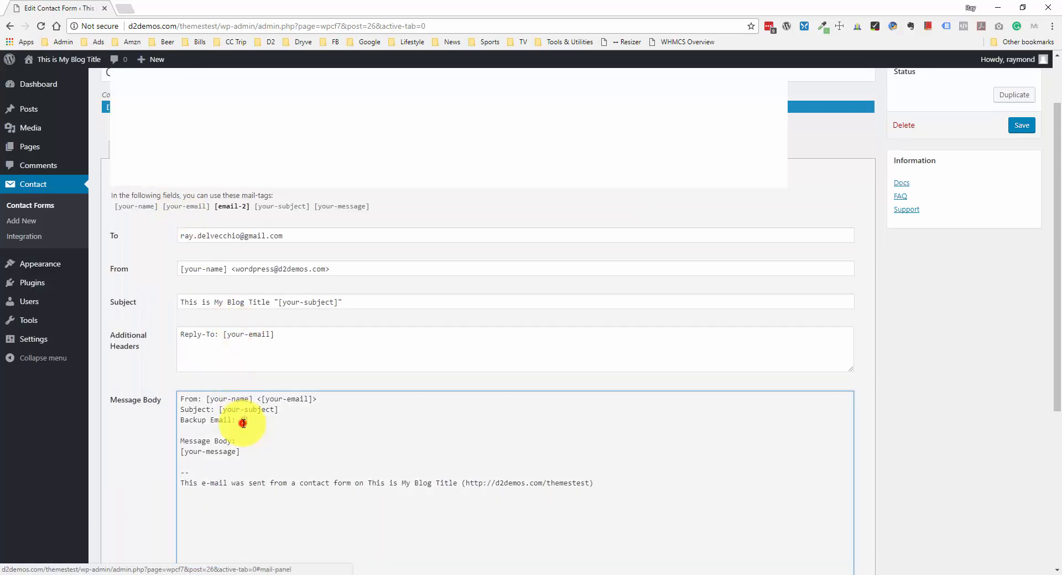
pyautogui.hotkey('ctrl', 'v')
pyautogui.click(281, 411)
pyautogui.click(288, 426)
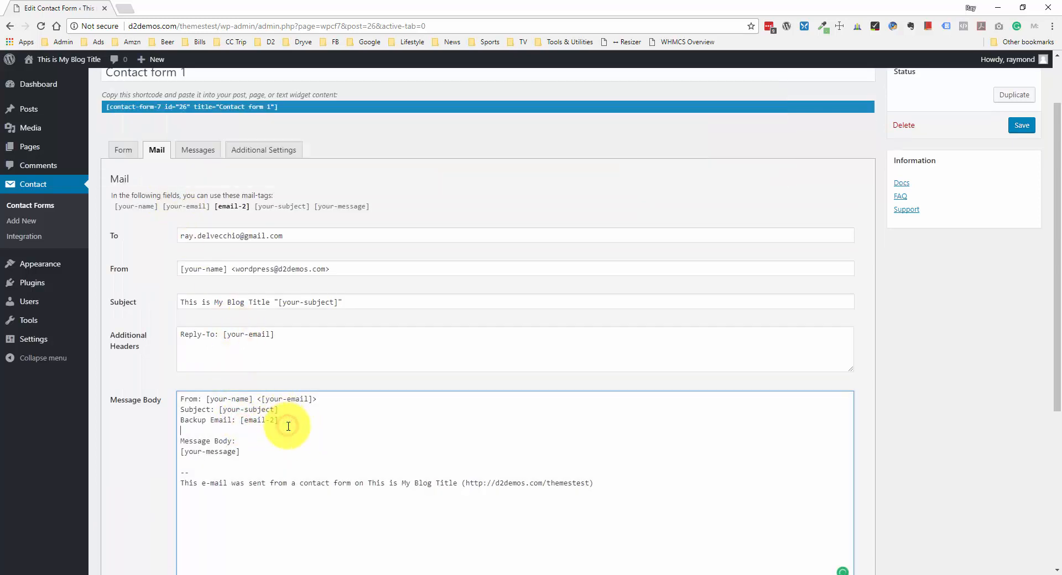
# Enable the HTML content type for the mail and wrap "Backup Email" in <strong> tags in the message body
pyautogui.scroll(-1, 249, 430)
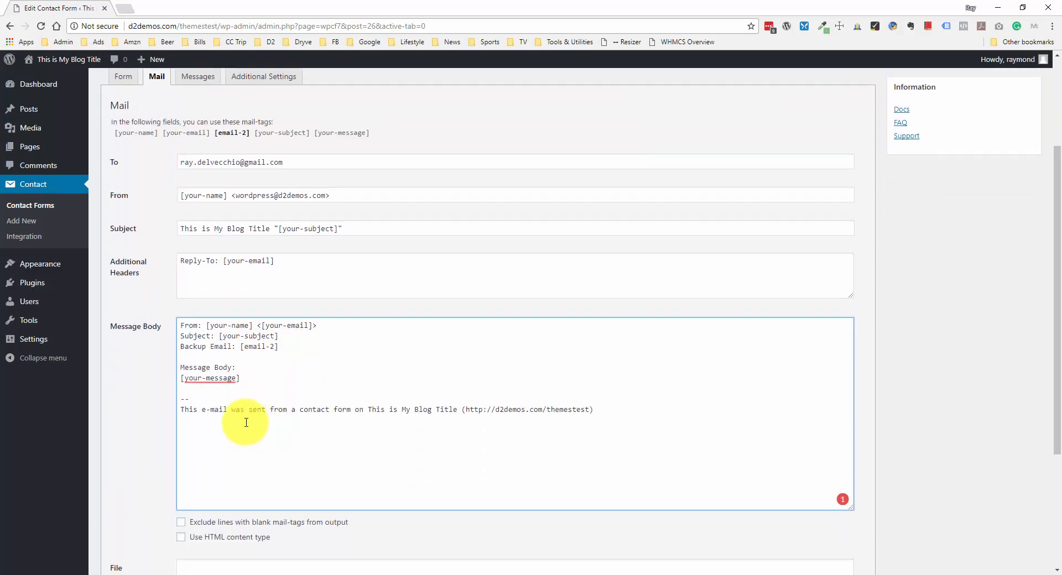
pyautogui.scroll(2, 250, 417)
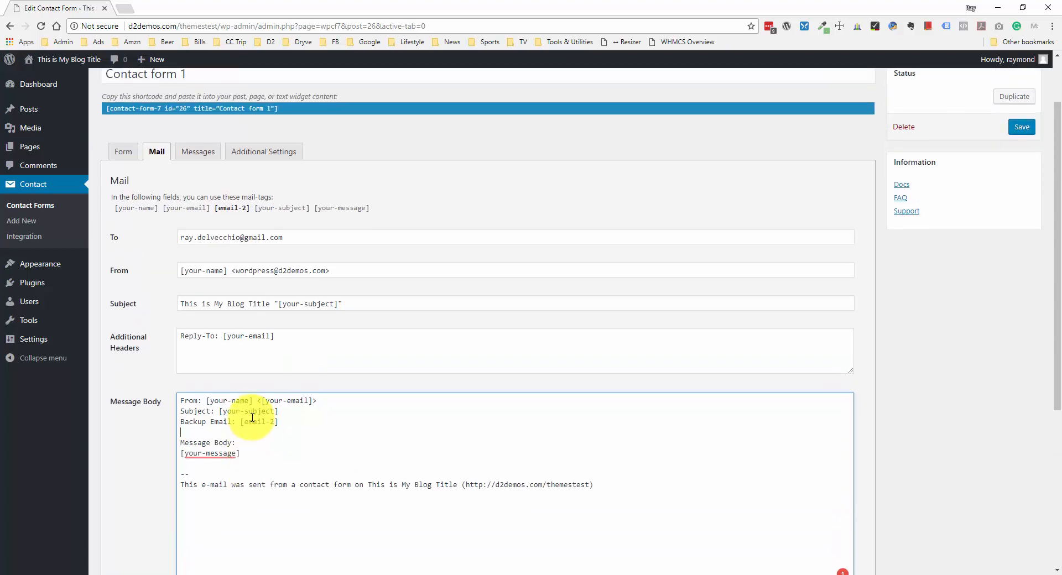
pyautogui.scroll(-1, 249, 418)
pyautogui.scroll(-1, 250, 417)
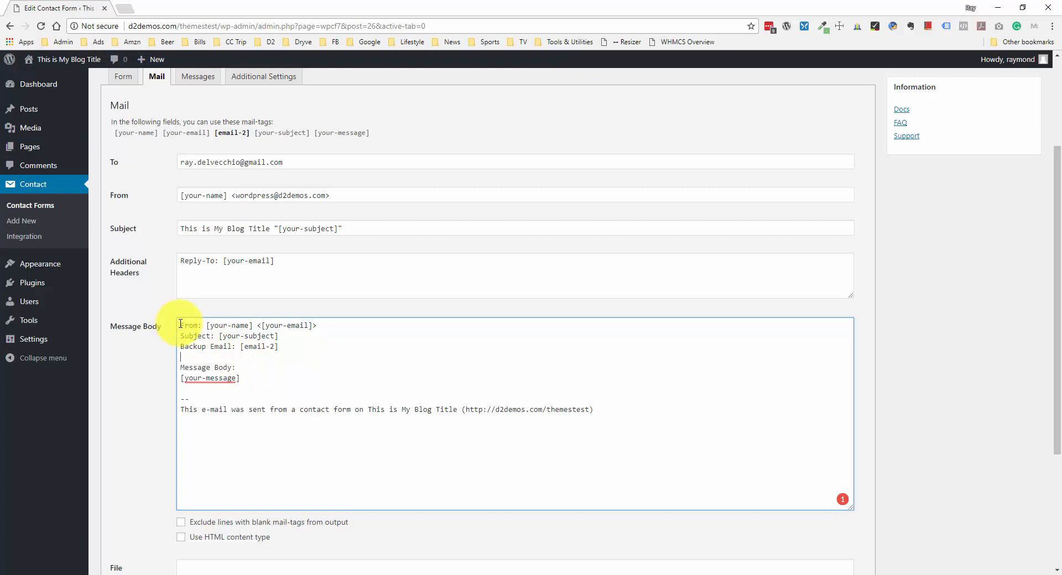
pyautogui.moveTo(179, 324); pyautogui.dragTo(601, 423)
pyautogui.click(601, 423)
pyautogui.scroll(-1, 359, 490)
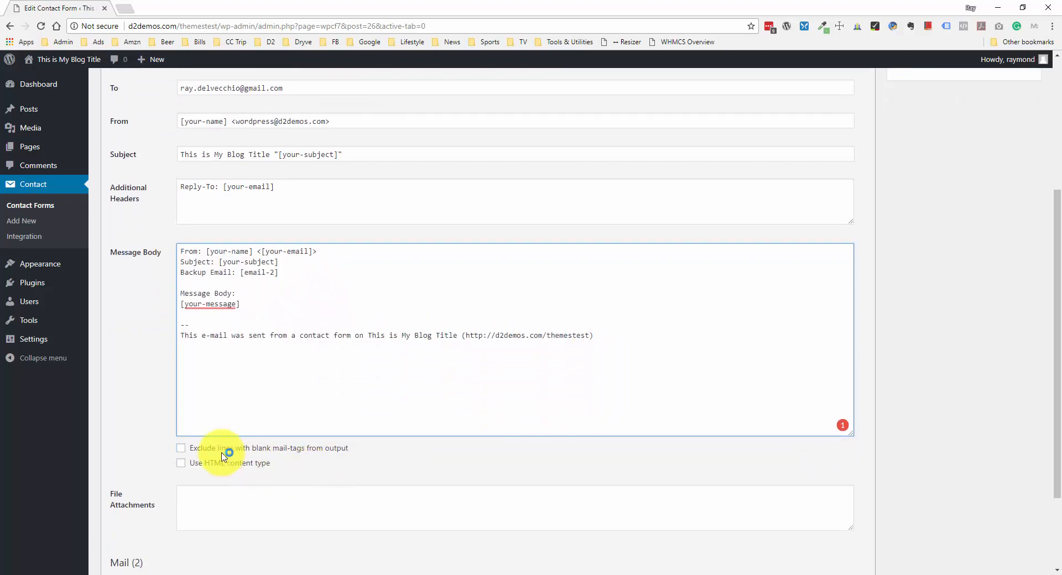
pyautogui.click(183, 465)
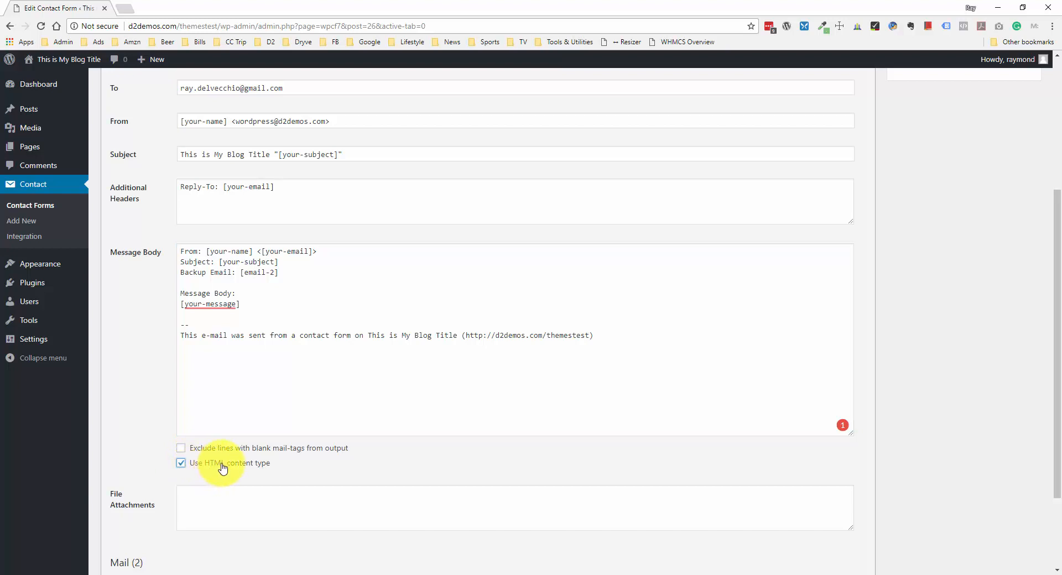
pyautogui.click(181, 271)
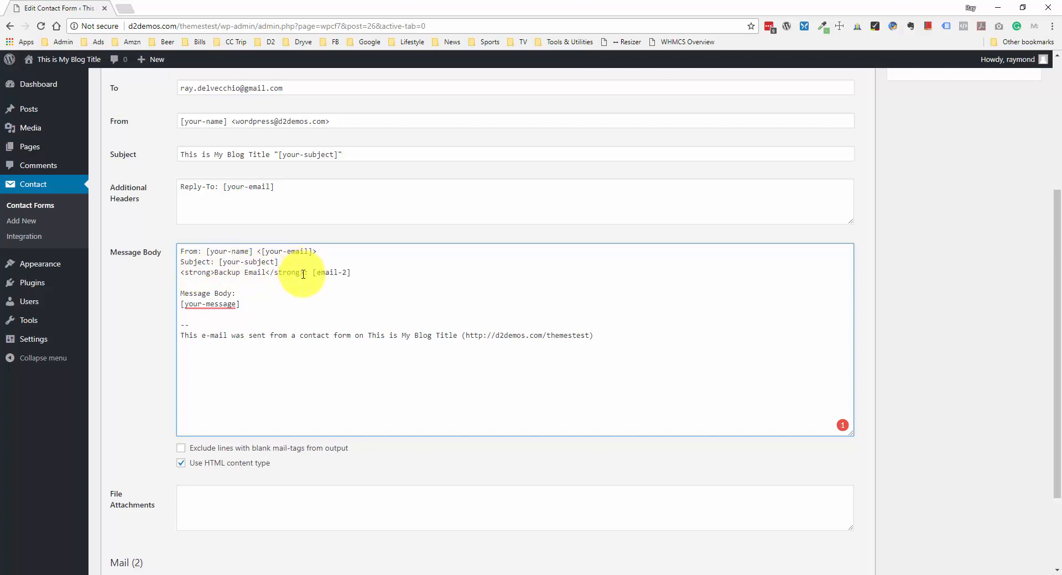
pyautogui.moveTo(301, 273); pyautogui.dragTo(188, 271)
pyautogui.click(201, 274)
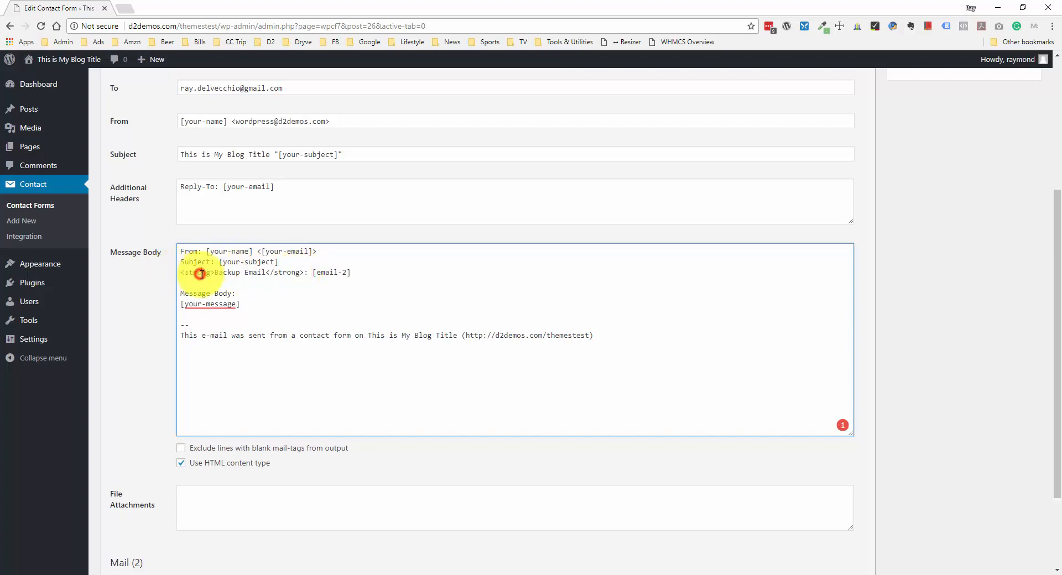
# Examine the form's response messages for each submission situation and its additional settings
pyautogui.scroll(3, 202, 277)
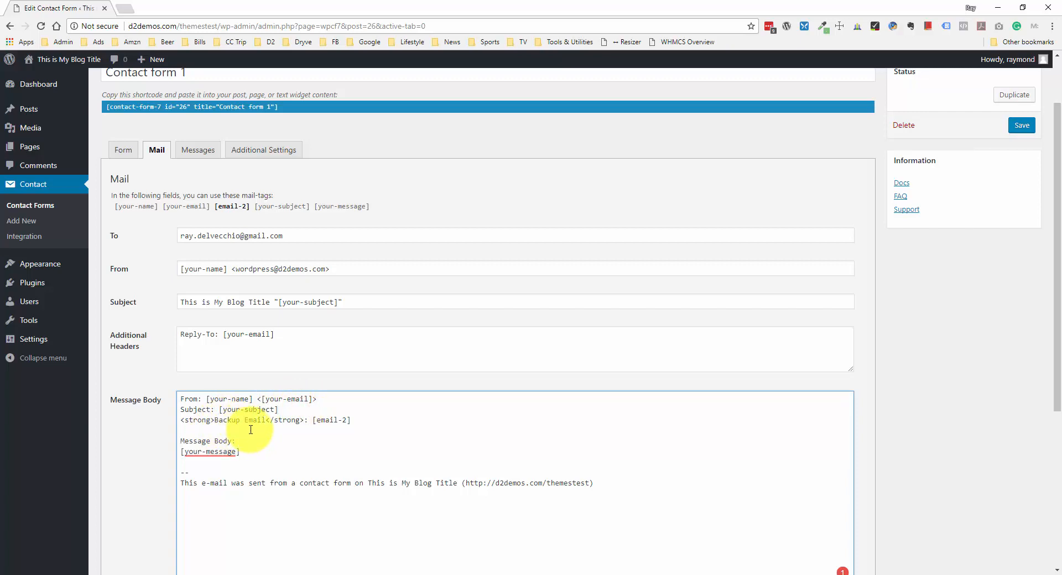
pyautogui.scroll(2, 251, 430)
pyautogui.click(200, 224)
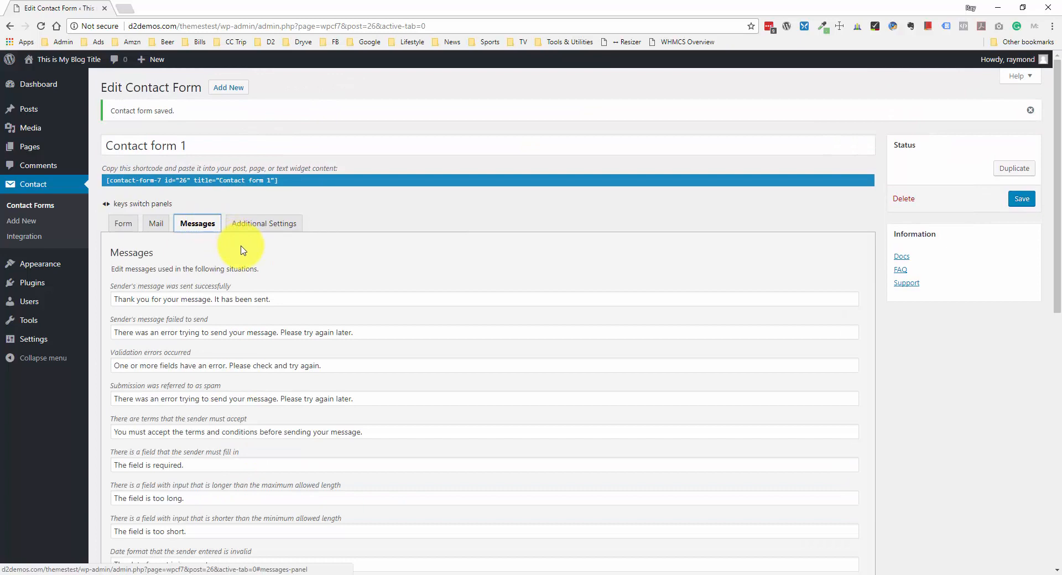
pyautogui.scroll(-3, 241, 251)
pyautogui.scroll(-6, 242, 247)
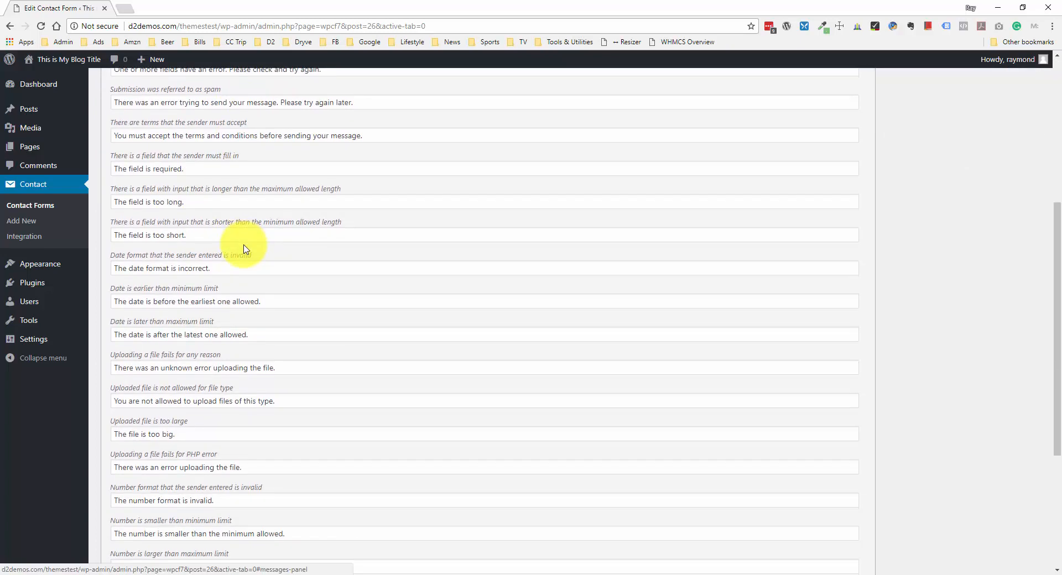
pyautogui.scroll(-1, 244, 253)
pyautogui.scroll(10, 245, 249)
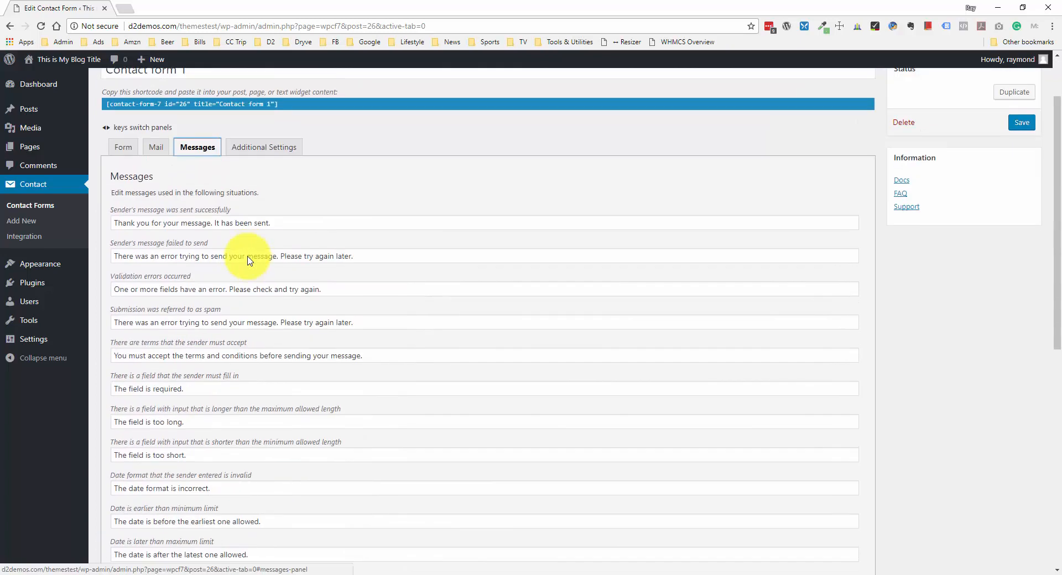
pyautogui.scroll(-2, 249, 260)
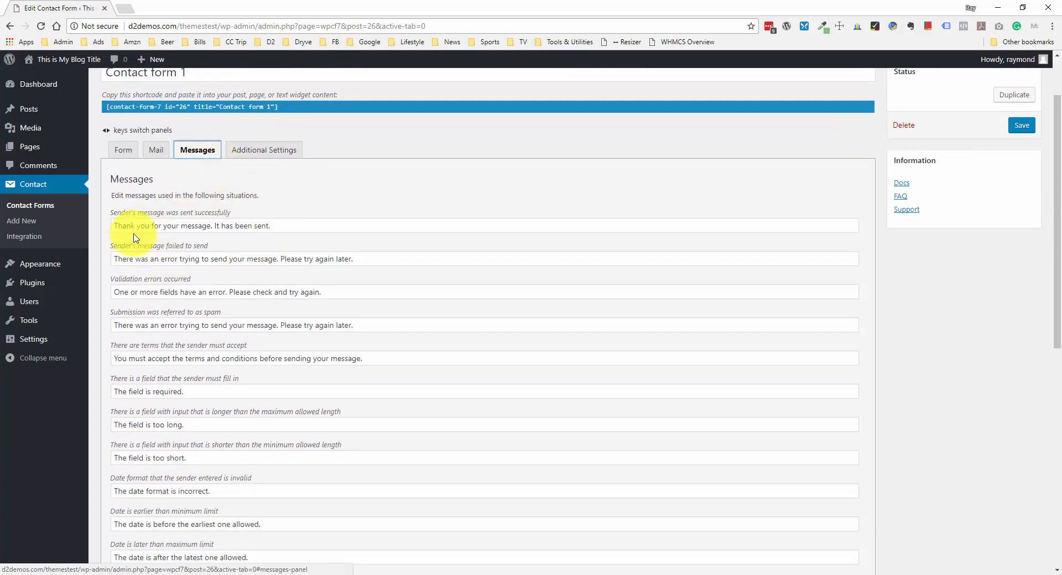
pyautogui.scroll(2, 156, 228)
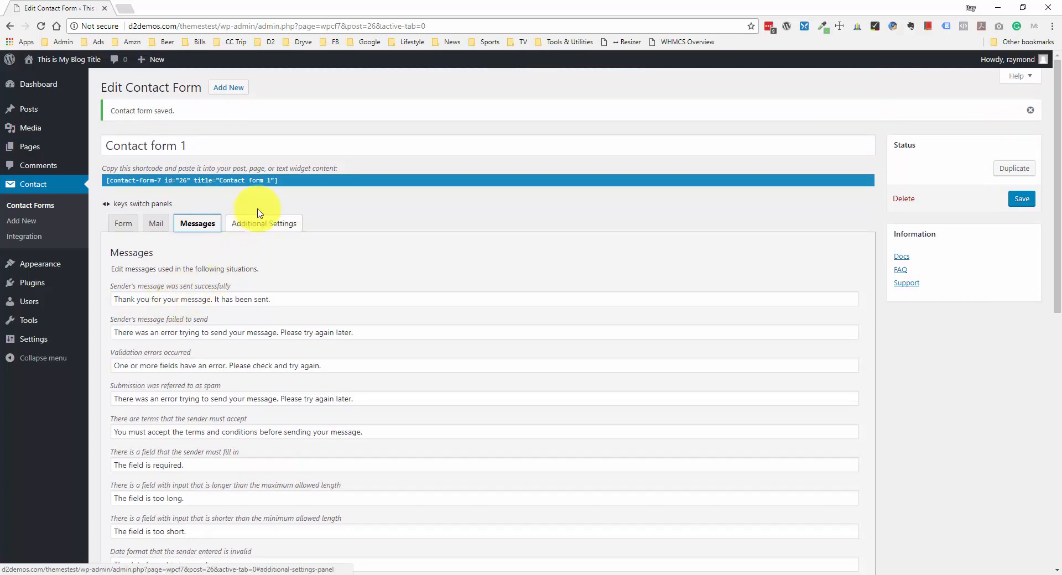
pyautogui.click(249, 224)
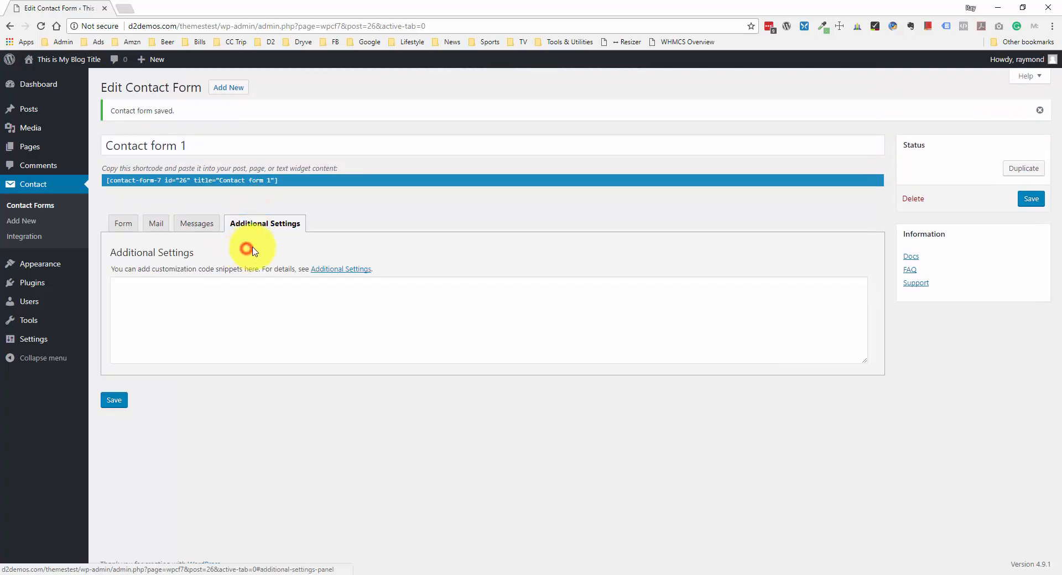
# Return to the form template, save the contact form and copy its shortcode
pyautogui.click(133, 224)
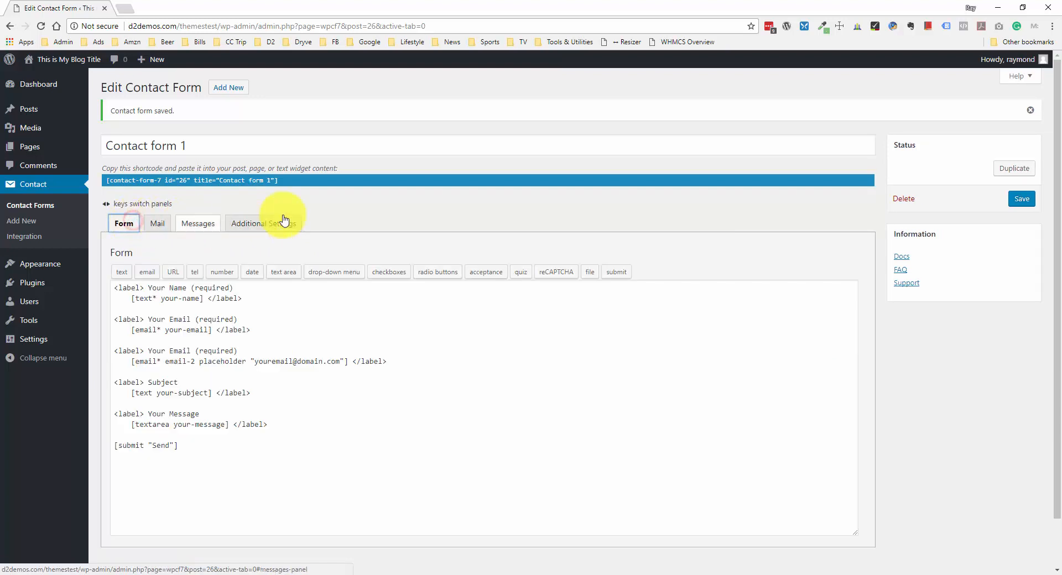
pyautogui.click(1022, 199)
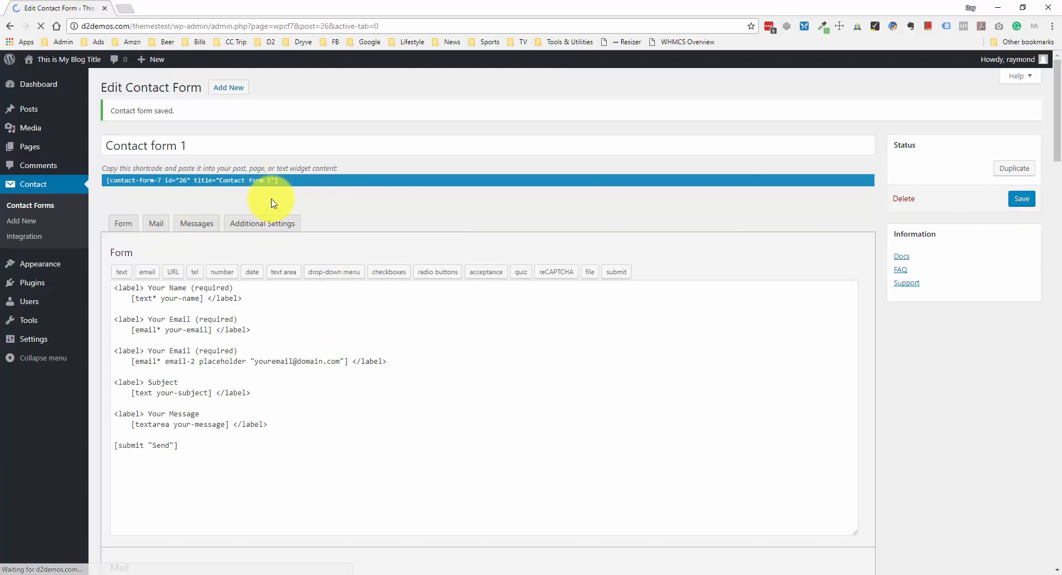
pyautogui.click(206, 182)
pyautogui.hotkey('ctrl', 'c')
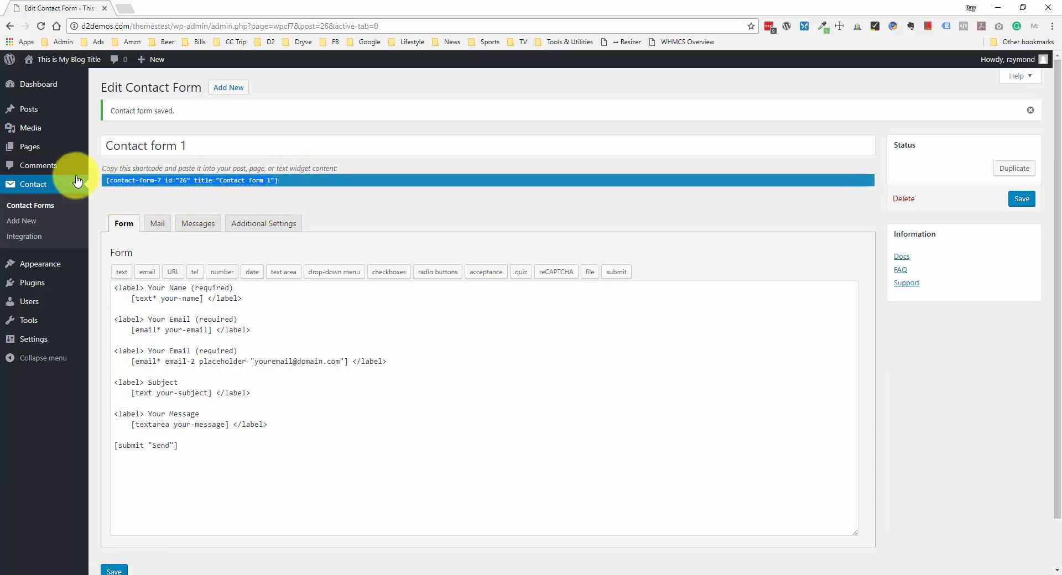
# On the Contact Us page, delete the &nbsp; line, insert the copied form shortcode below the gallery shortcode, and update the page
pyautogui.click(49, 147)
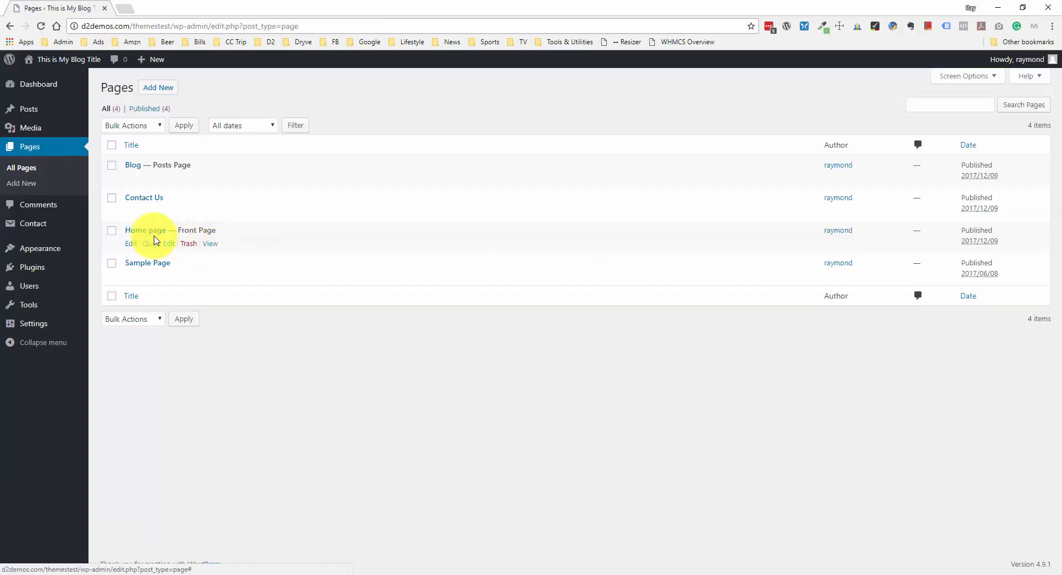
pyautogui.click(146, 197)
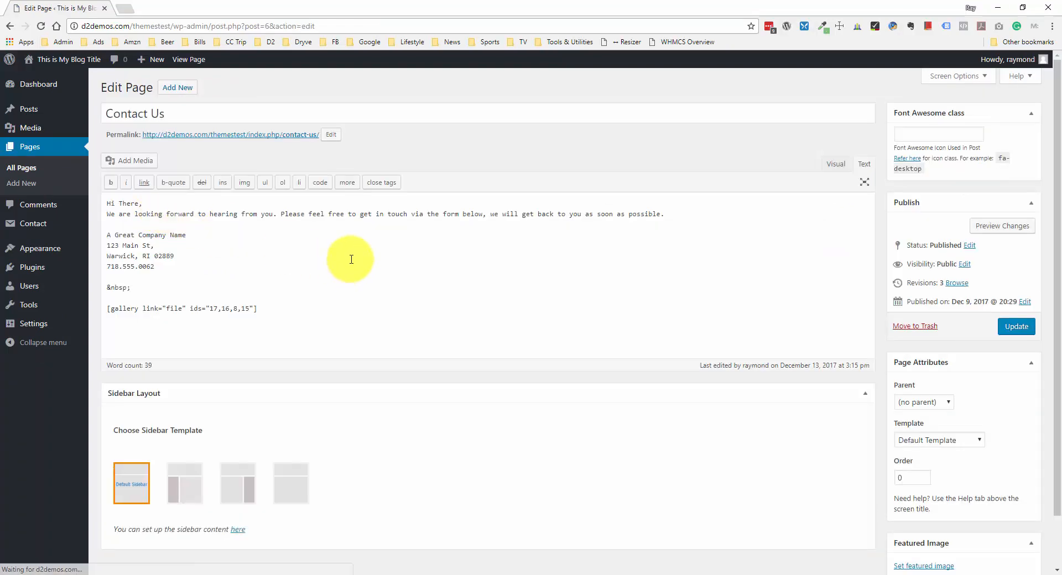
pyautogui.tripleClick(172, 286)
pyautogui.press('BackSpace')
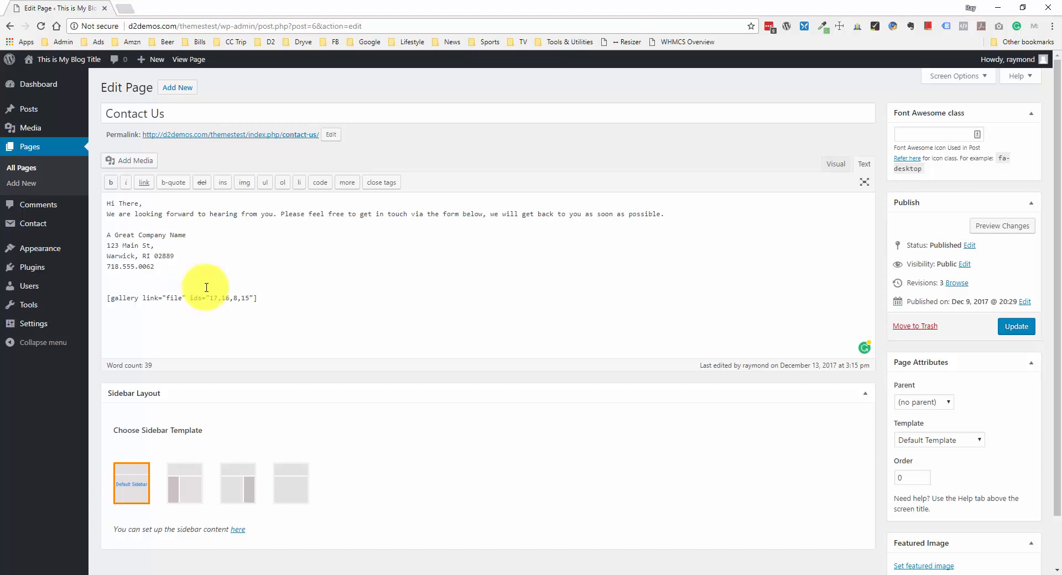
pyautogui.press('BackSpace')
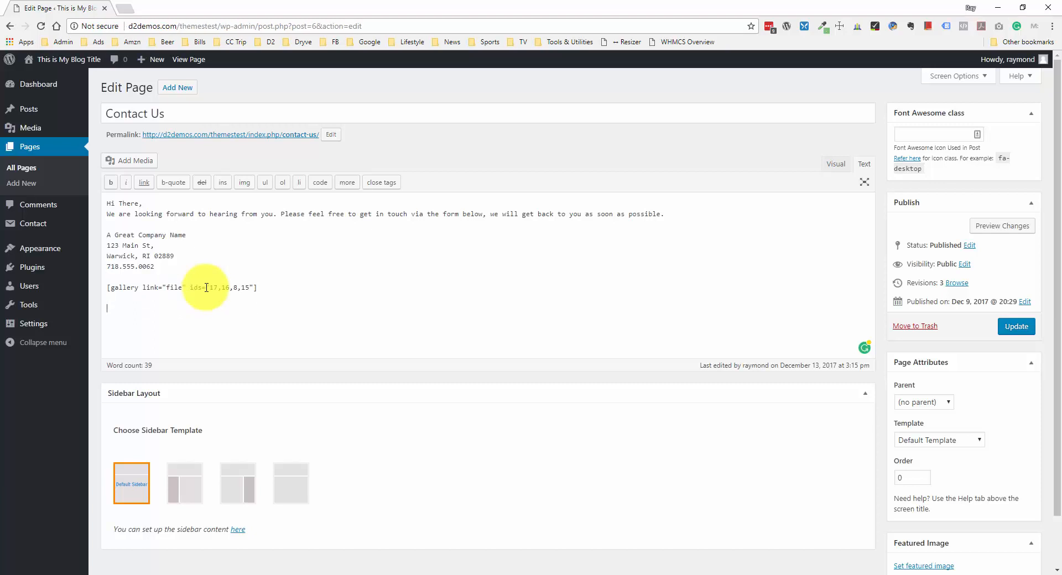
pyautogui.hotkey('ctrl', 'v')
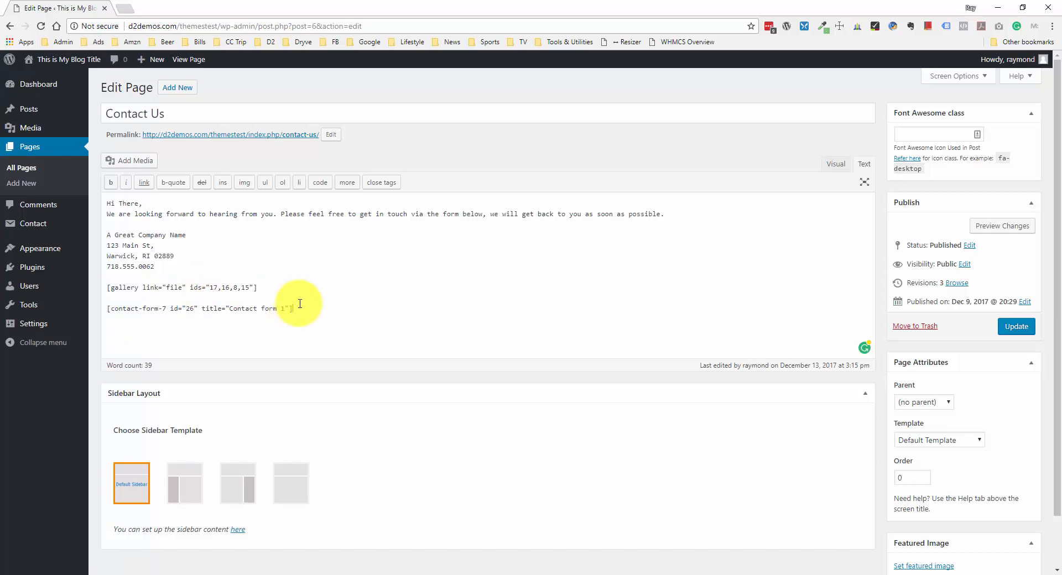
pyautogui.click(1029, 326)
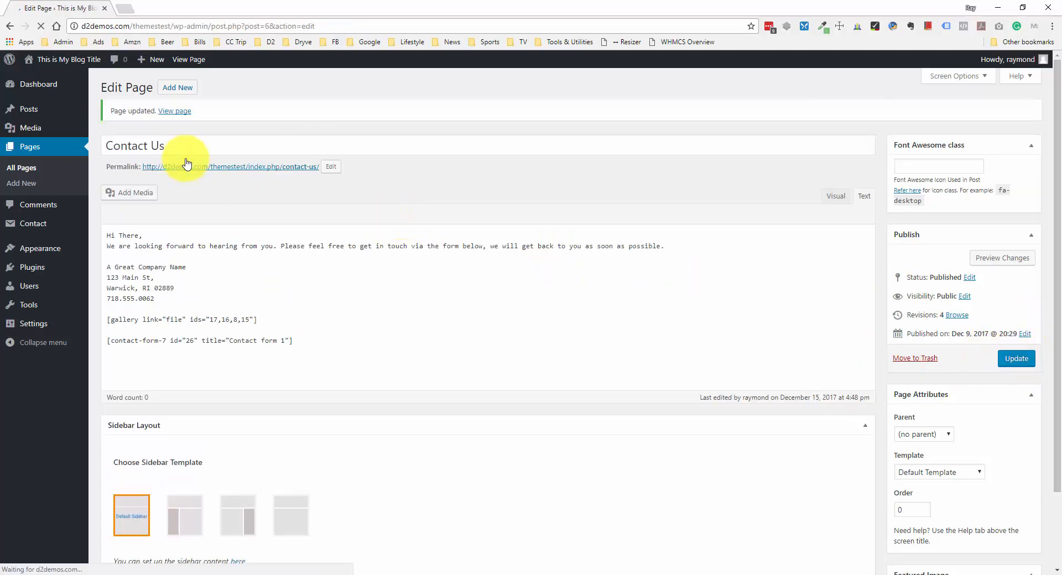
# Open the published Contact Us page and check the name, email, subject and message fields of the embedded form
pyautogui.keyDown('ctrl'); pyautogui.click(218, 166); pyautogui.keyUp('ctrl')
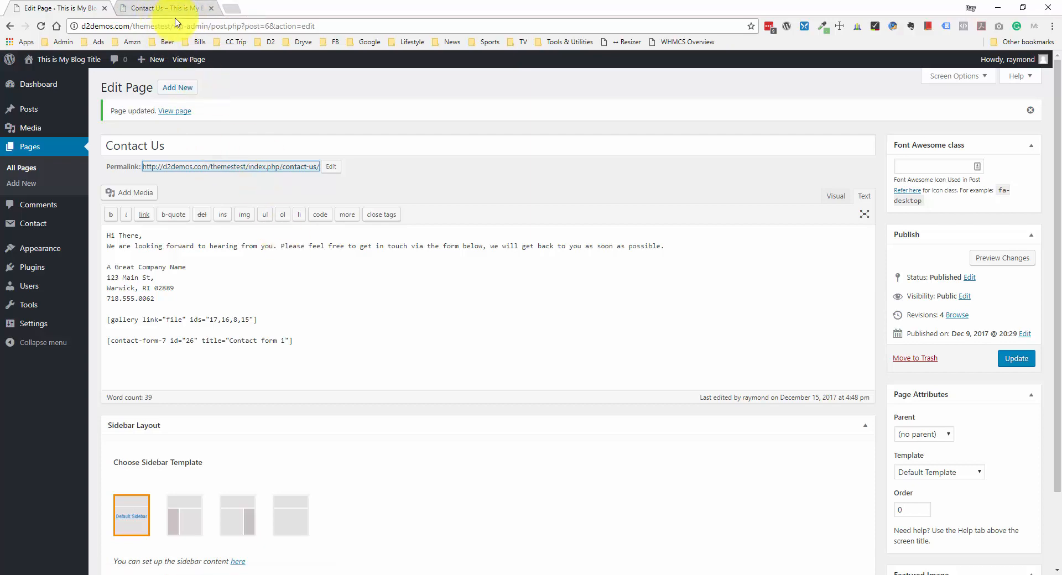
pyautogui.click(152, 8)
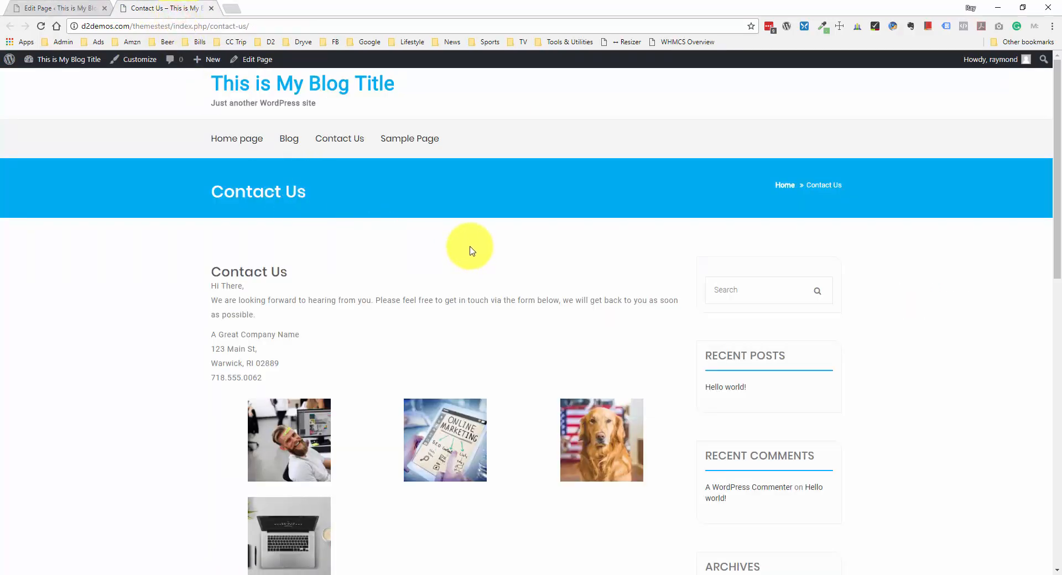
pyautogui.scroll(-6, 470, 260)
pyautogui.scroll(2, 461, 278)
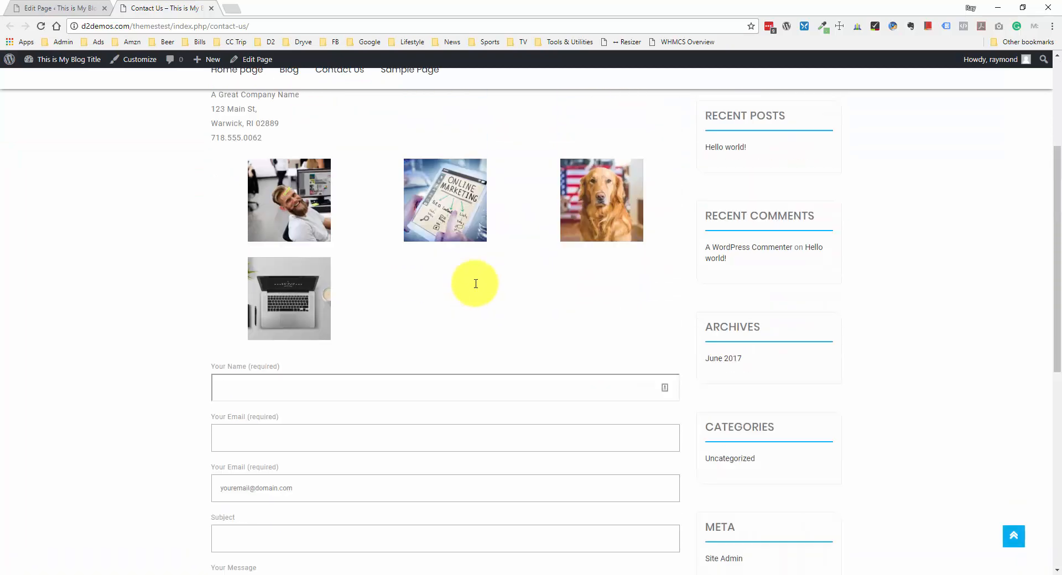
pyautogui.scroll(-6, 474, 279)
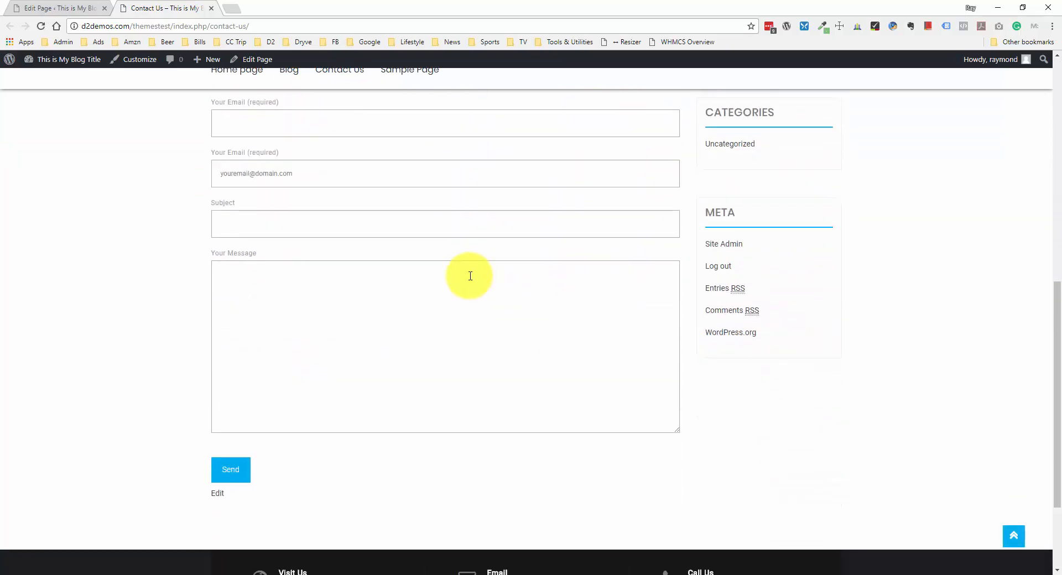
pyautogui.scroll(1, 470, 276)
pyautogui.click(301, 150)
pyautogui.click(296, 202)
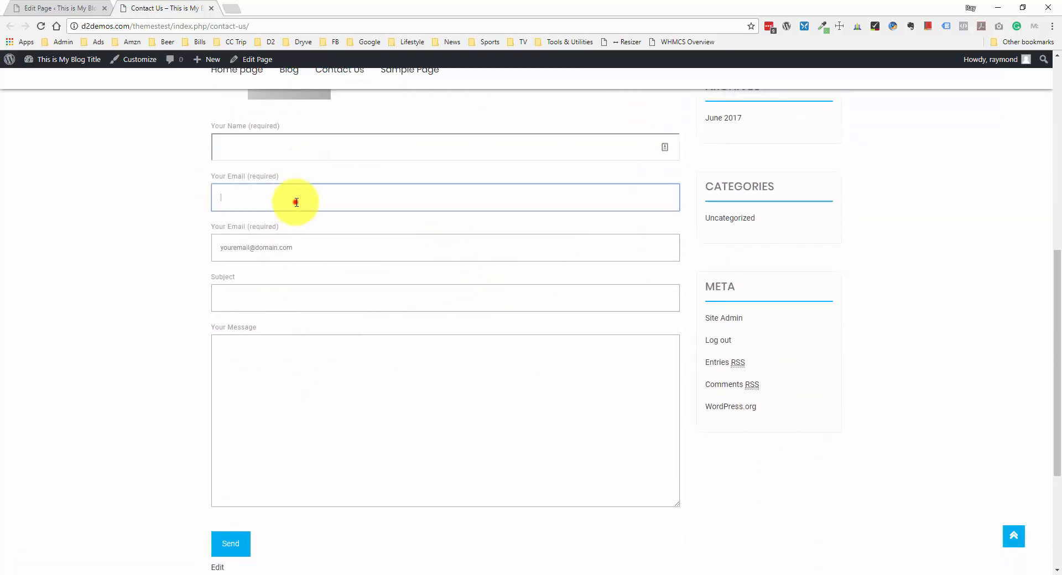
pyautogui.click(316, 243)
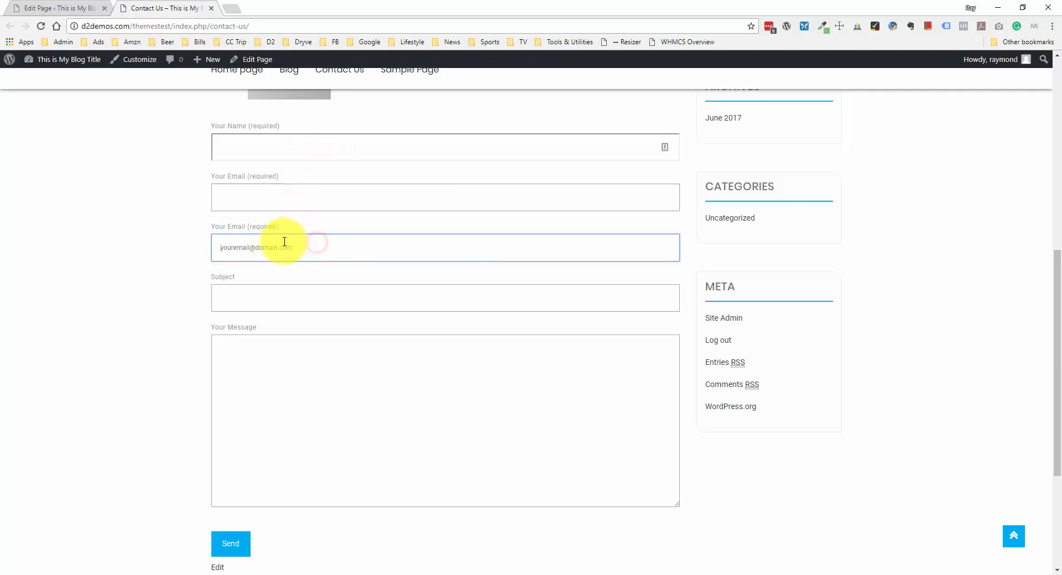
pyautogui.click(221, 246)
pyautogui.click(277, 290)
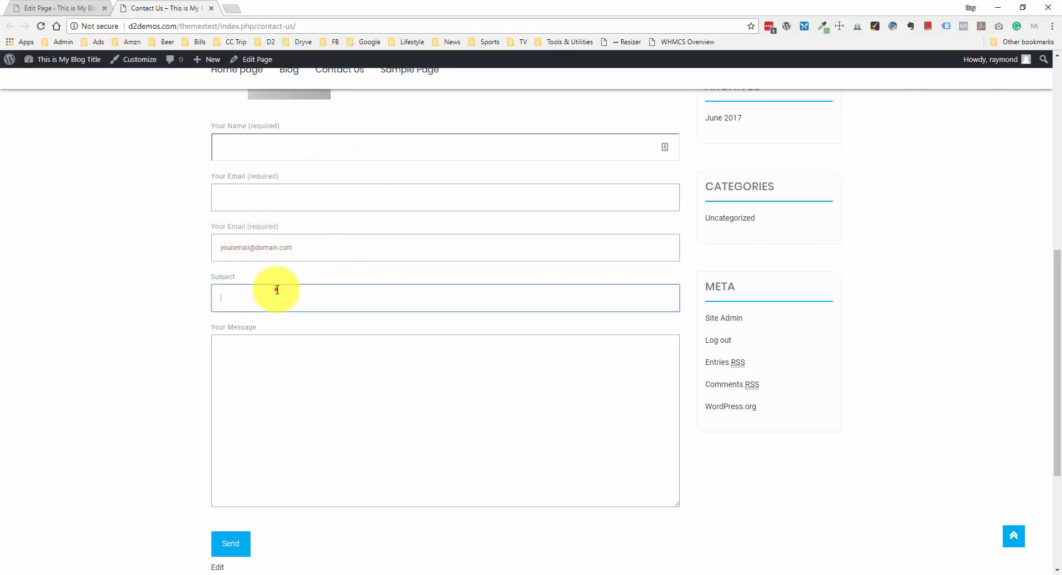
pyautogui.click(272, 351)
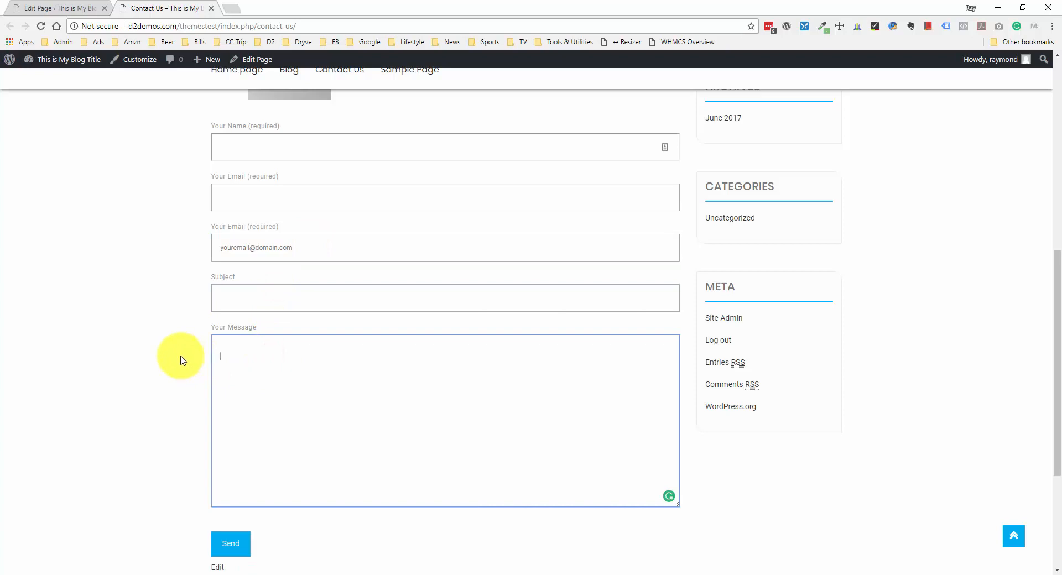
# Submit the empty contact form to test its required-field validation
pyautogui.scroll(-2, 295, 465)
pyautogui.scroll(3, 286, 338)
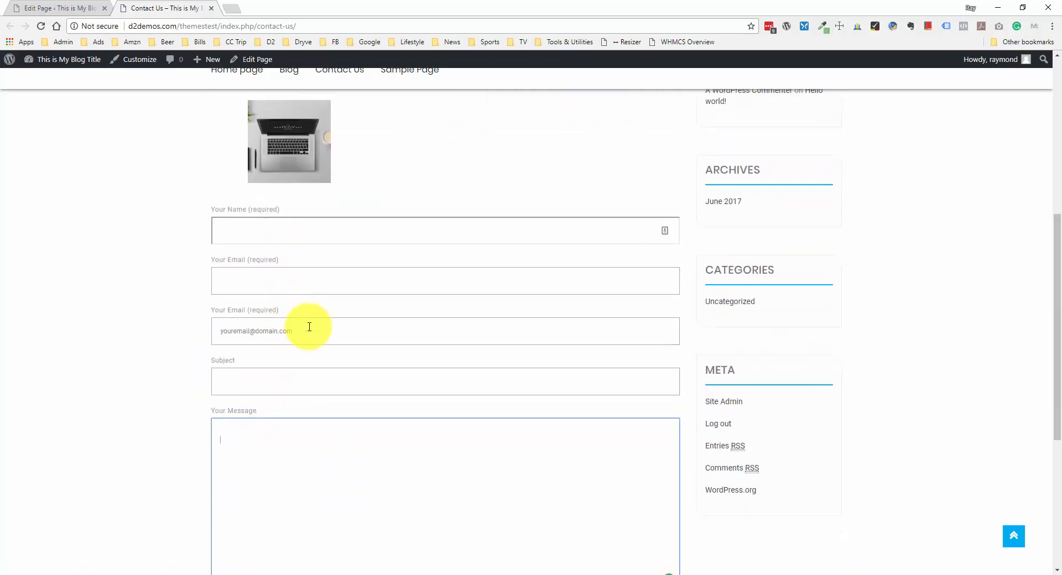
pyautogui.scroll(-3, 310, 326)
pyautogui.click(235, 468)
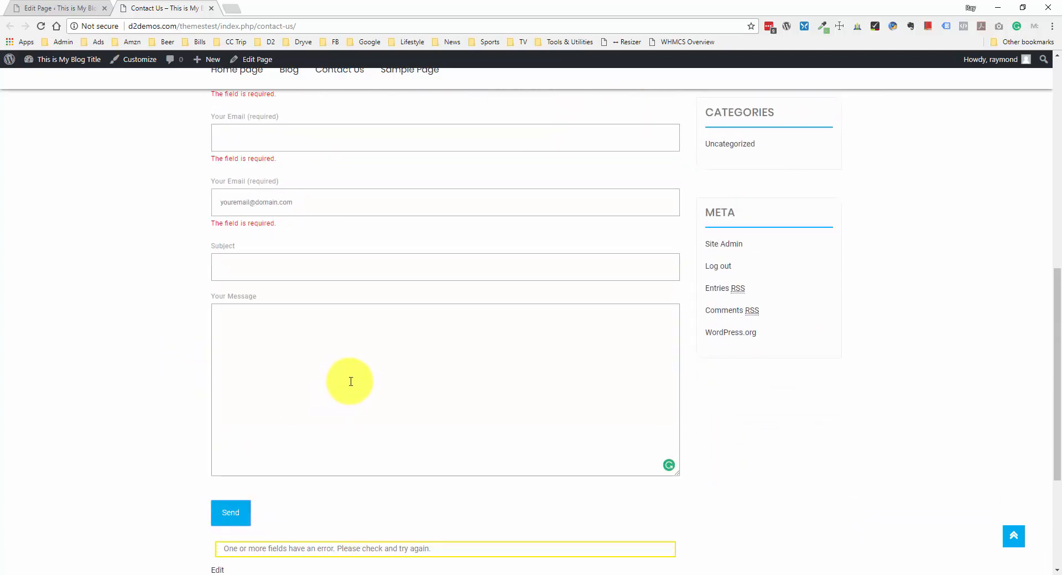
pyautogui.scroll(1, 346, 391)
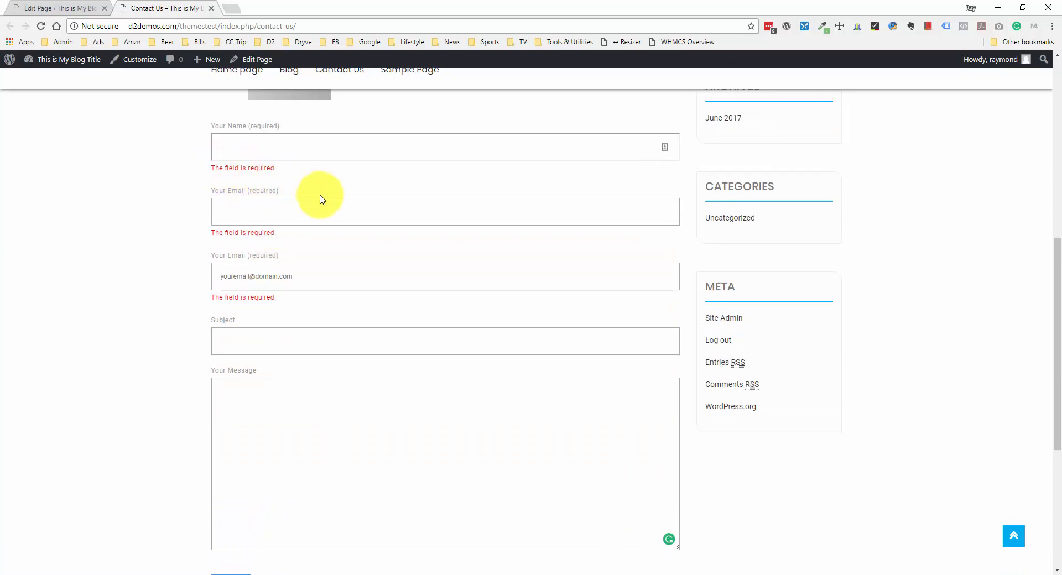
pyautogui.scroll(6, 342, 232)
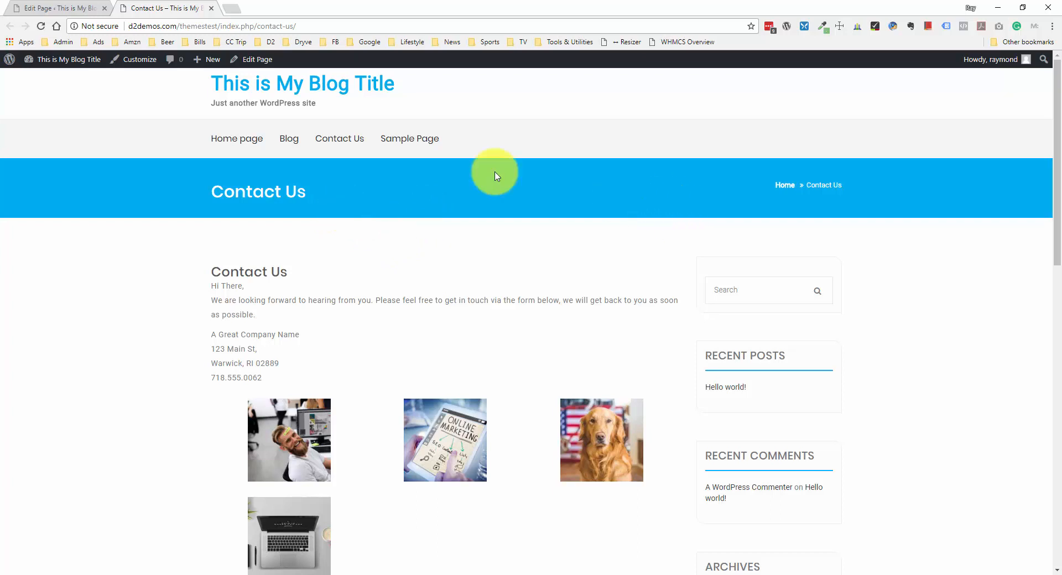
# Close the published Contact Us page and search for new plugins to add with the keyword "tablepress"
pyautogui.click(211, 8)
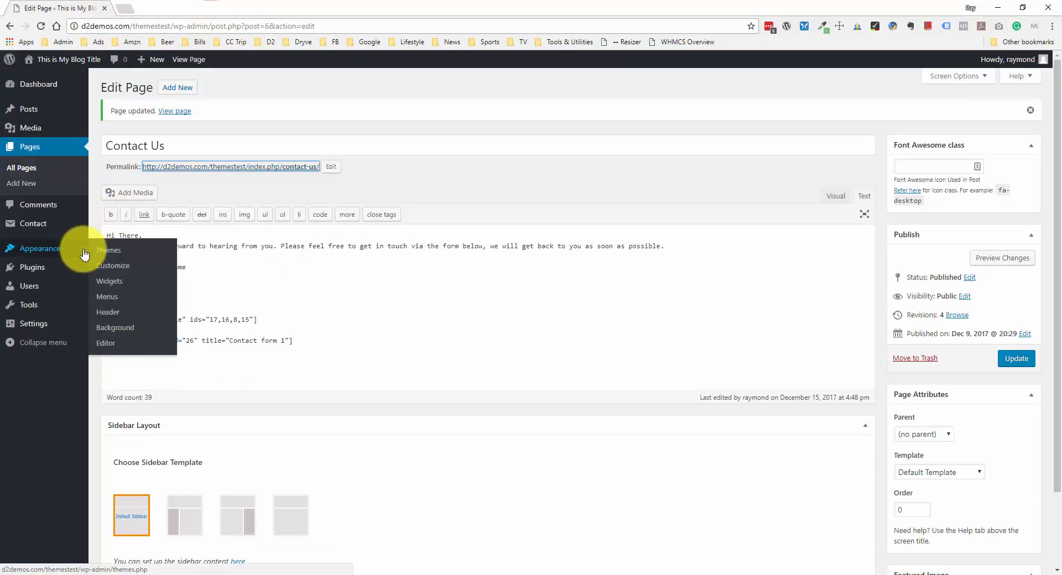
pyautogui.click(61, 270)
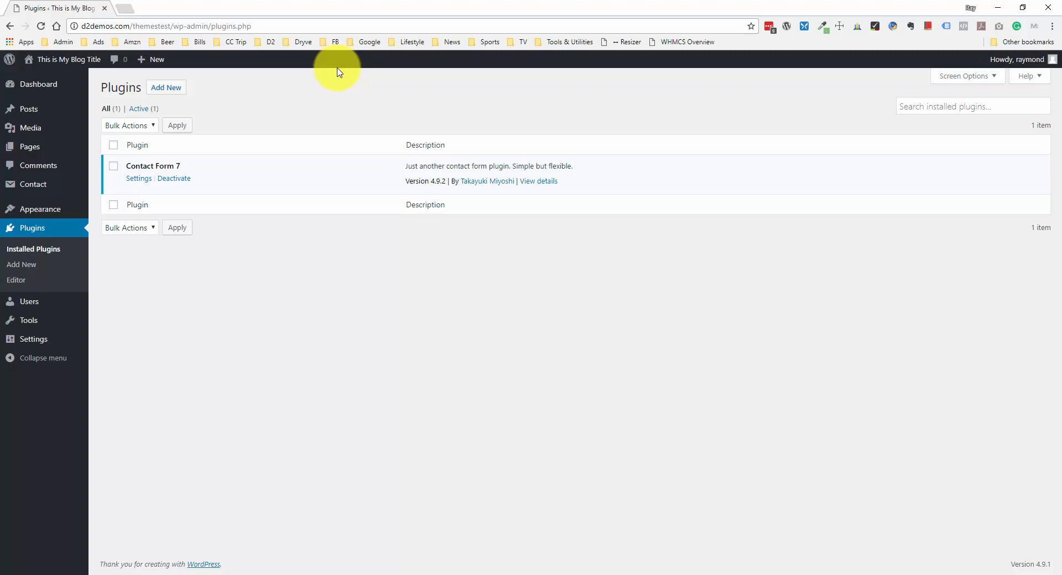
pyautogui.click(168, 87)
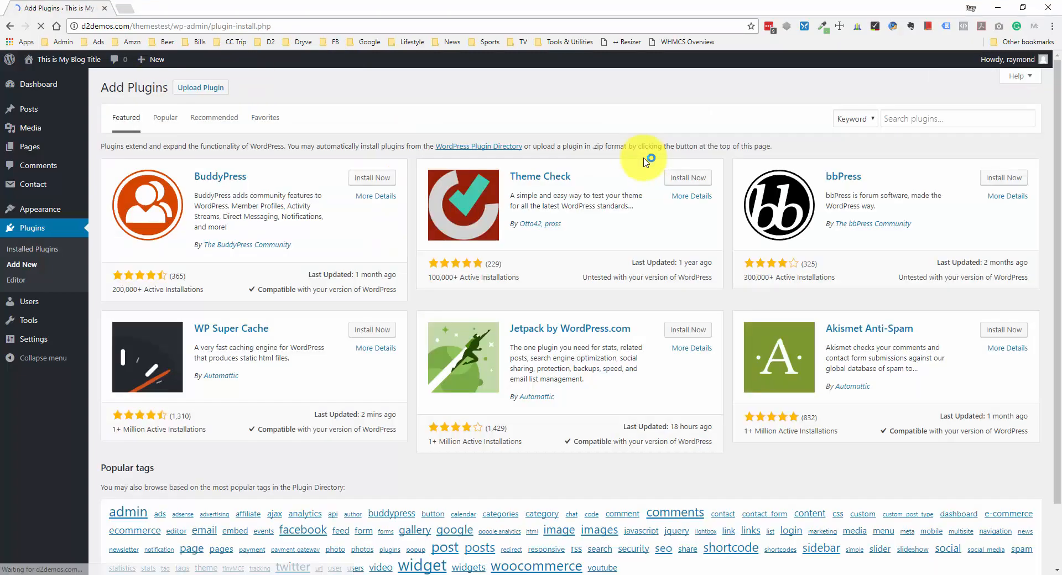
pyautogui.click(893, 119)
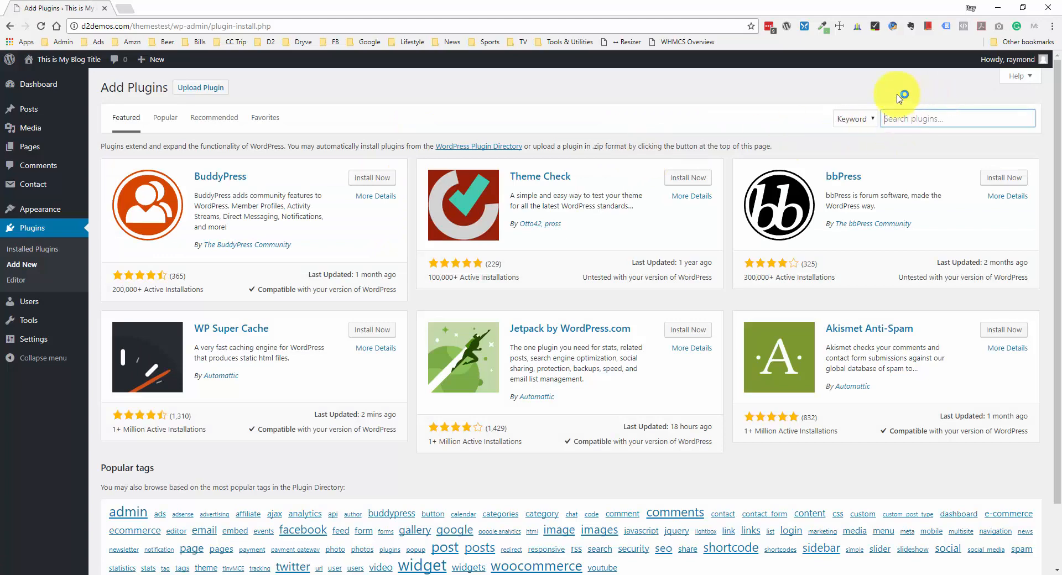
pyautogui.write('tablepress')
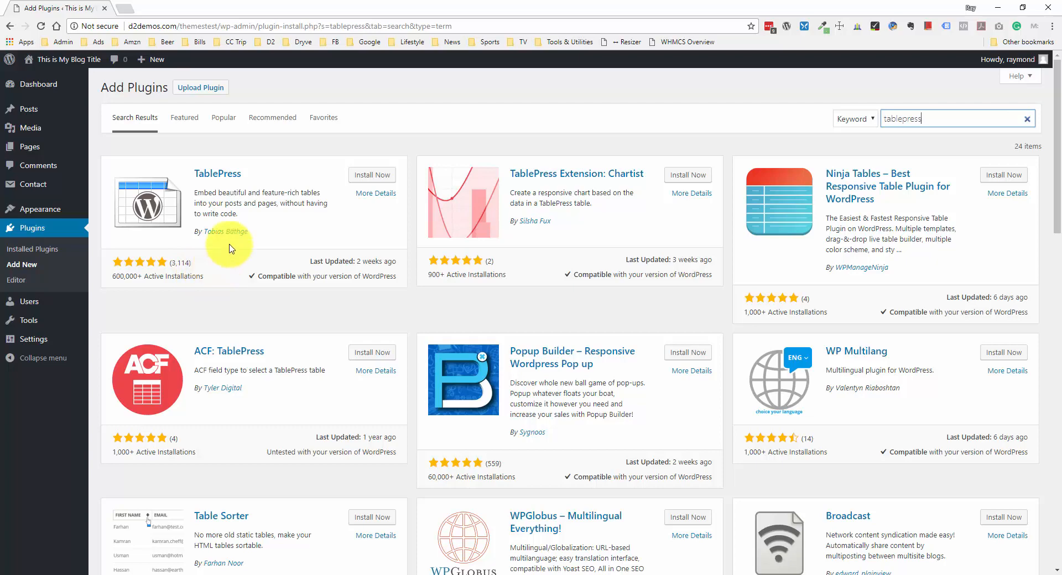
# Examine the ratings, active installations and last-updated date of the TablePress plugin, comparing them with the neighbouring results
pyautogui.moveTo(205, 282); pyautogui.dragTo(182, 282)
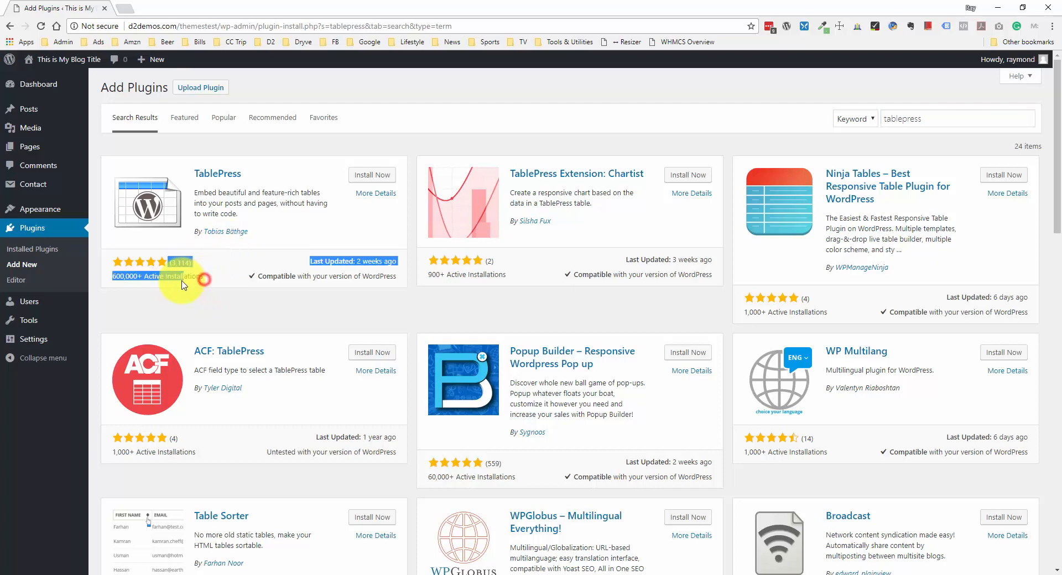
pyautogui.click(182, 277)
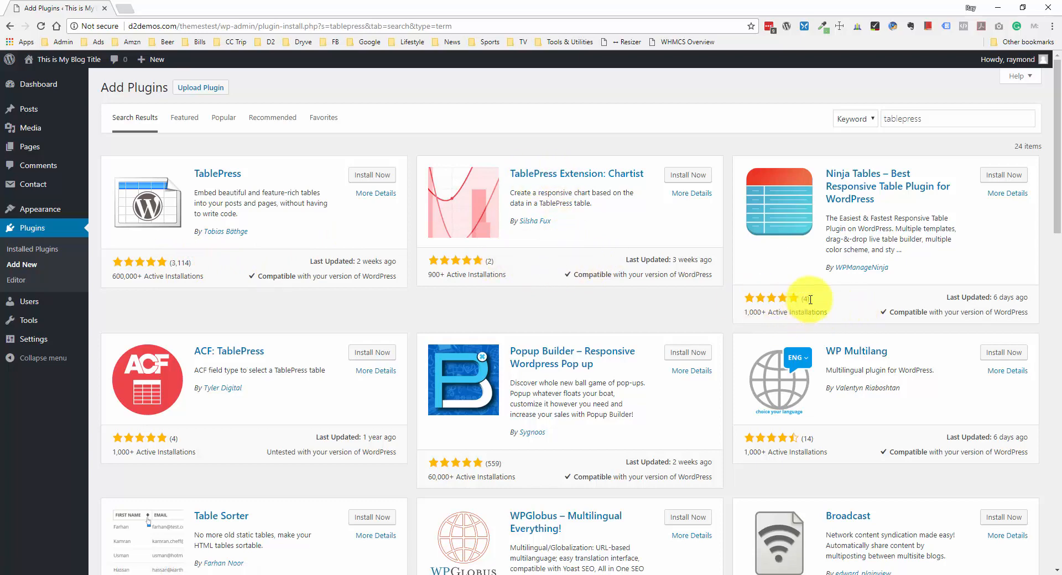
pyautogui.click(832, 297)
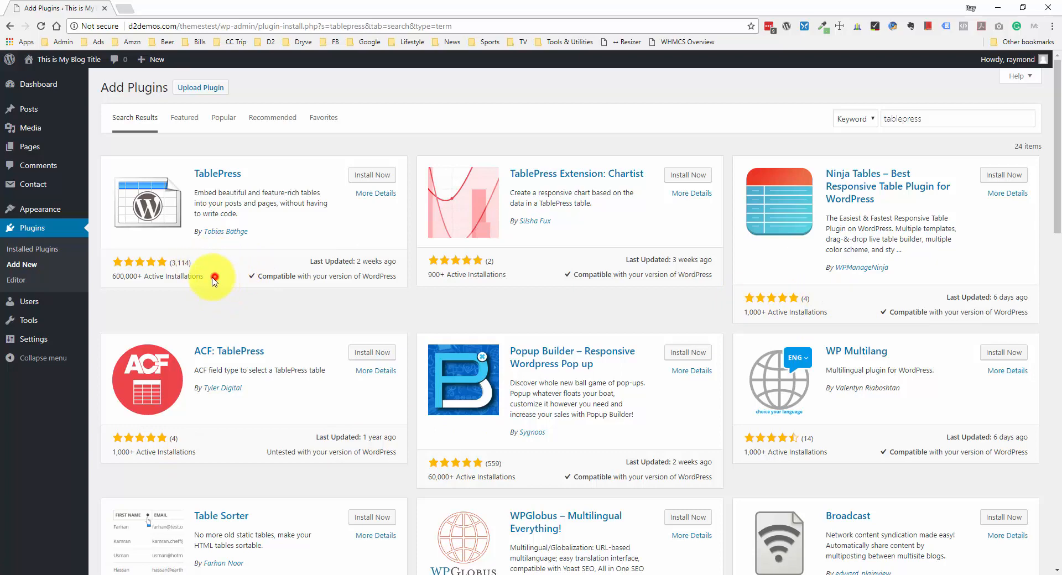
pyautogui.moveTo(214, 279); pyautogui.dragTo(114, 277)
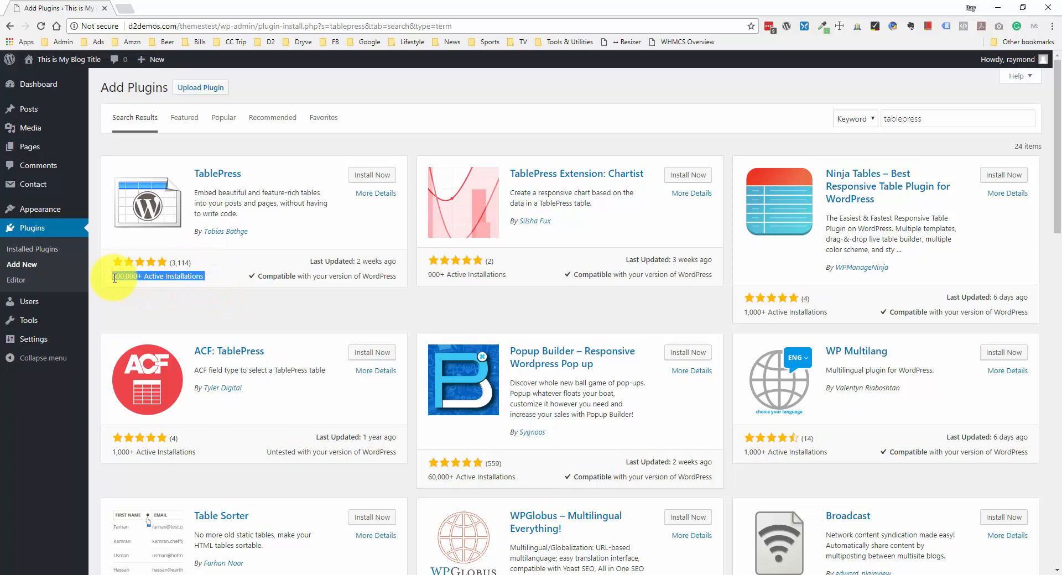
pyautogui.click(219, 278)
pyautogui.moveTo(311, 261); pyautogui.dragTo(403, 266)
pyautogui.click(400, 265)
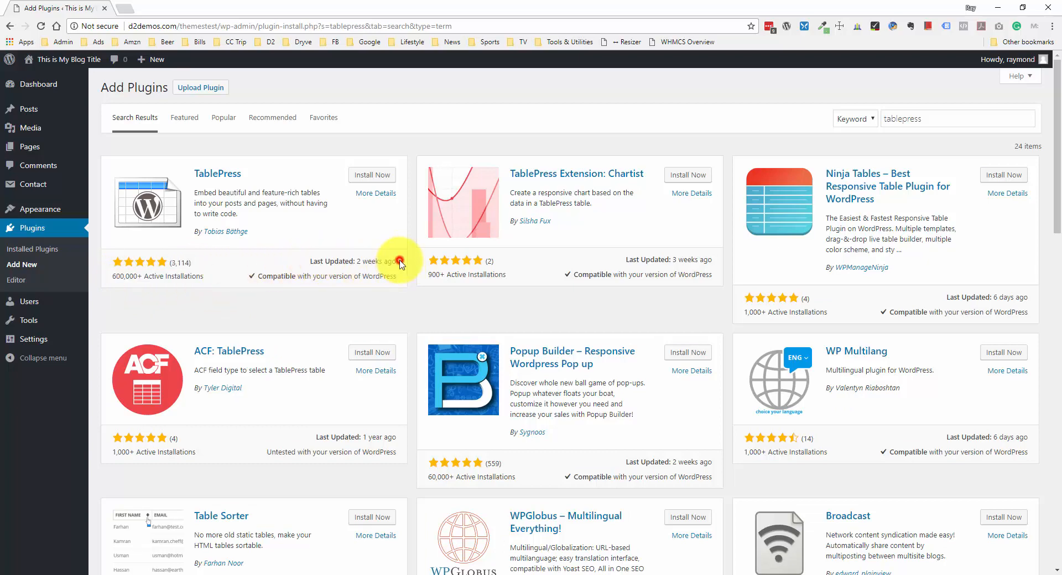
pyautogui.tripleClick(399, 263)
pyautogui.click(397, 261)
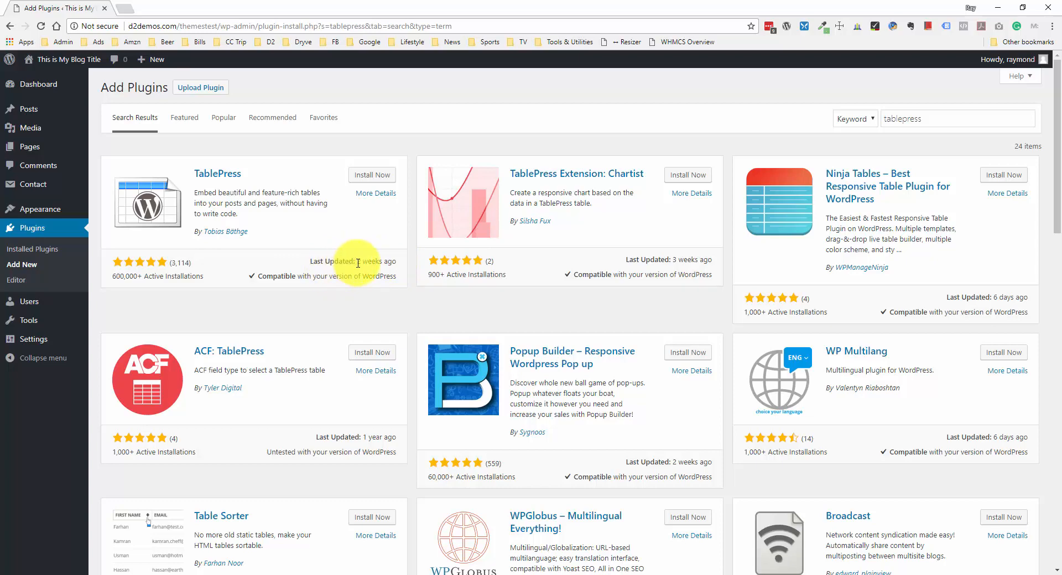
pyautogui.moveTo(395, 262); pyautogui.dragTo(310, 264)
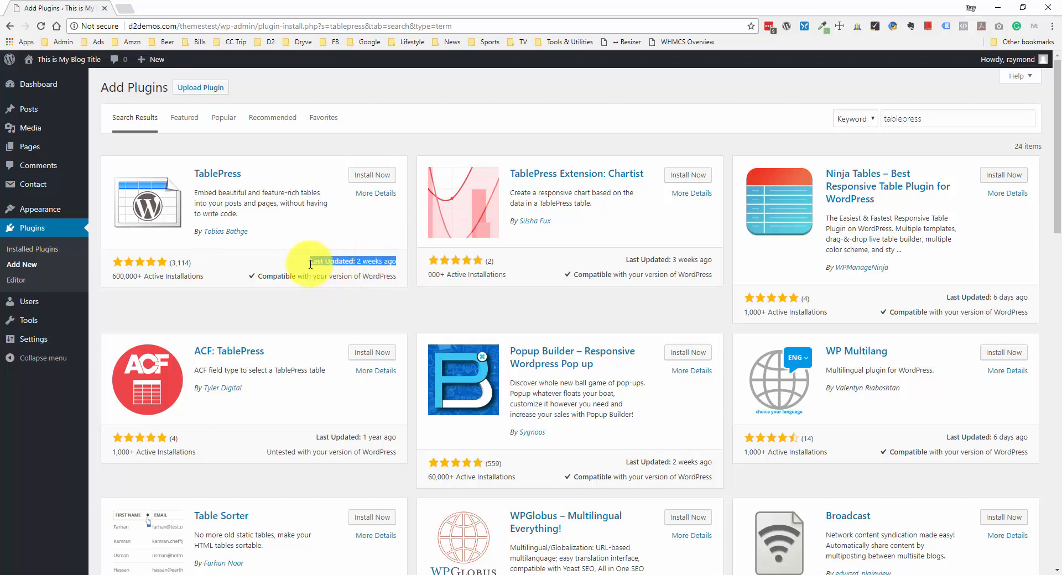
pyautogui.click(309, 267)
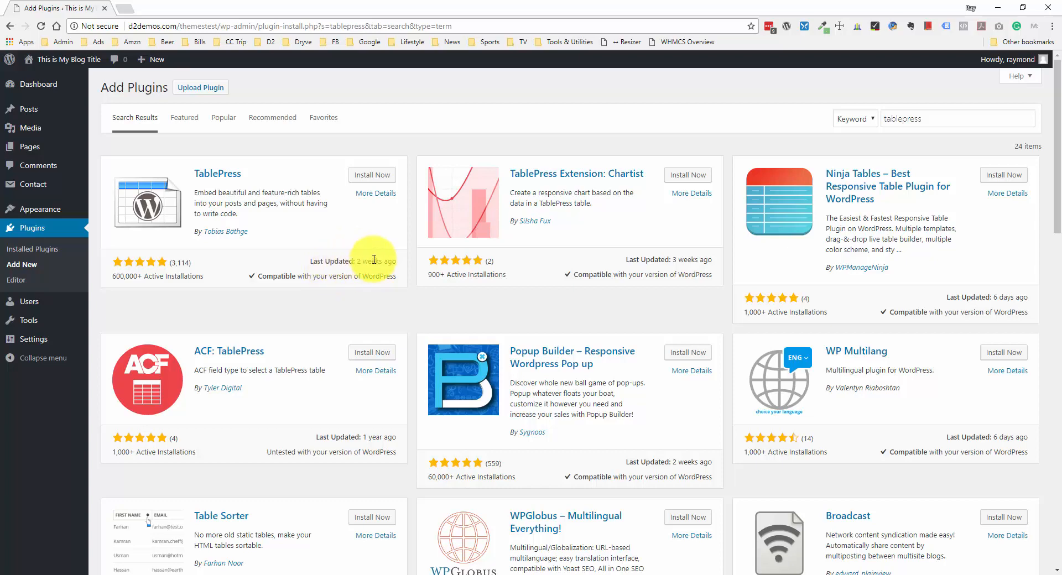
# Search for "yoast seo", then install and activate the Yoast SEO plugin
pyautogui.doubleClick(905, 122)
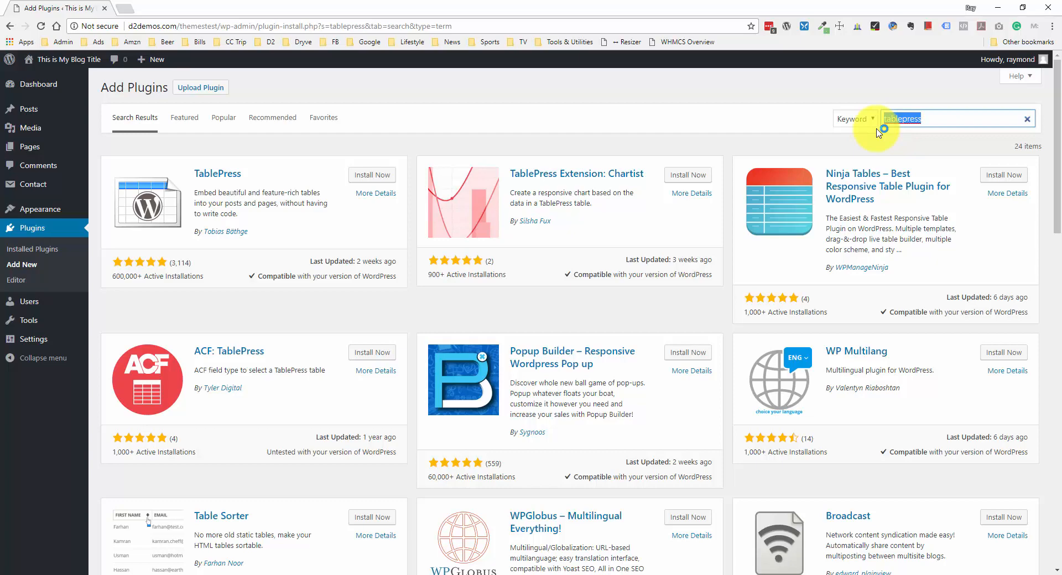
pyautogui.write('yoast seo')
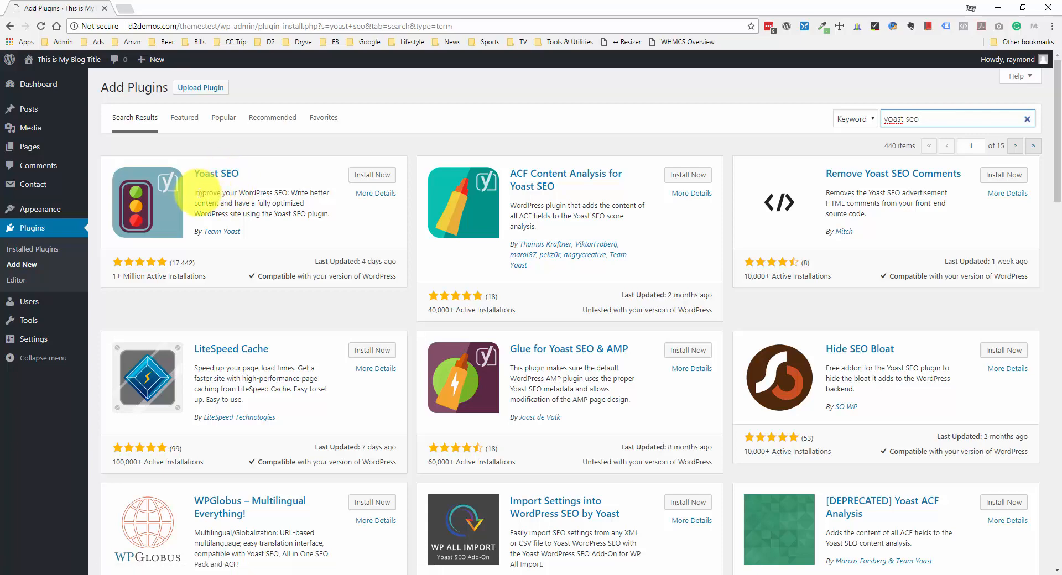
pyautogui.click(369, 175)
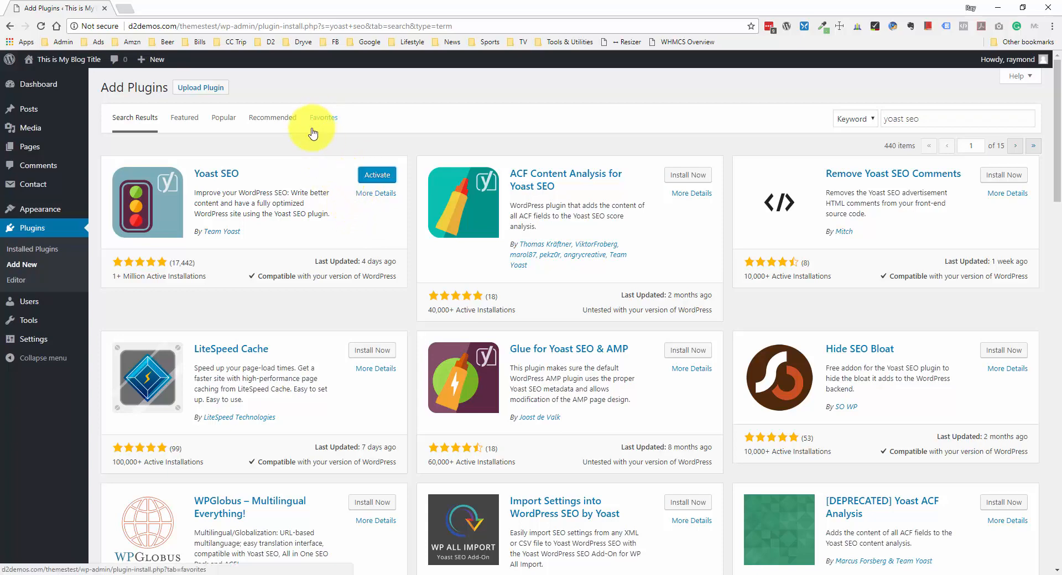
pyautogui.click(378, 175)
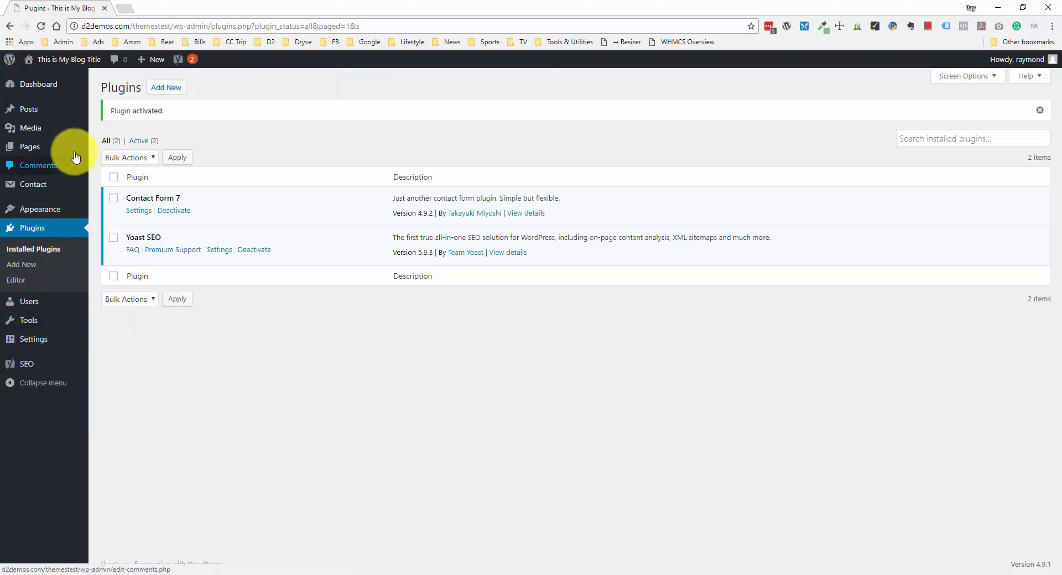
# Open the Home page for editing and look over its content and Yoast SEO section
pyautogui.click(46, 149)
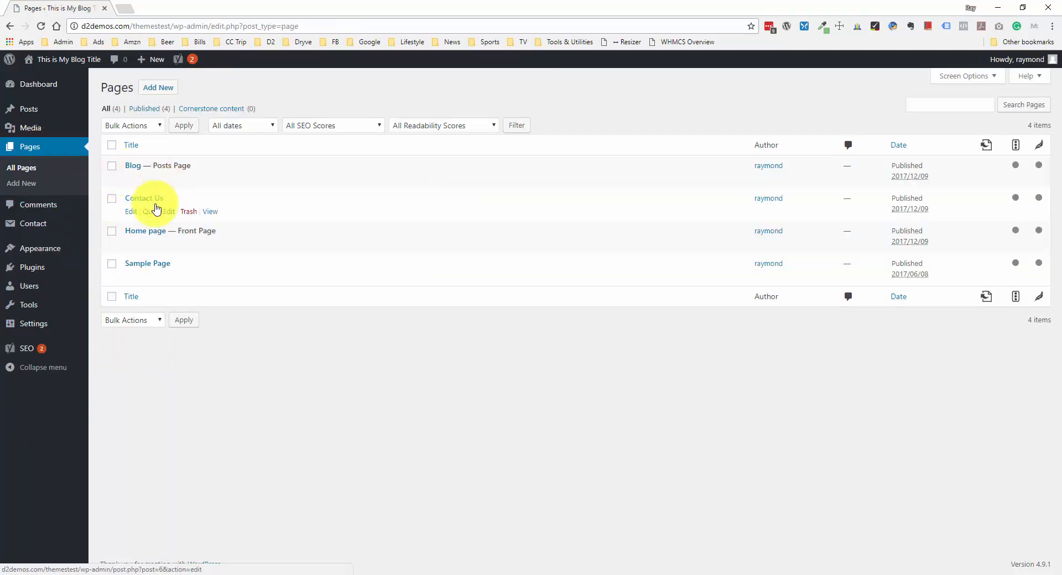
pyautogui.click(146, 231)
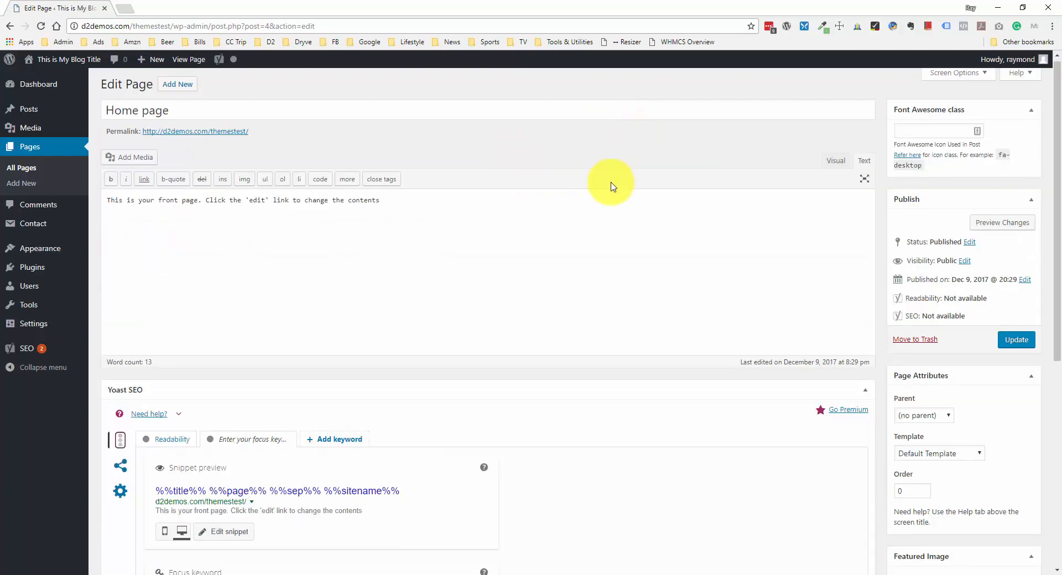
pyautogui.scroll(-1, 415, 238)
pyautogui.scroll(-1, 210, 339)
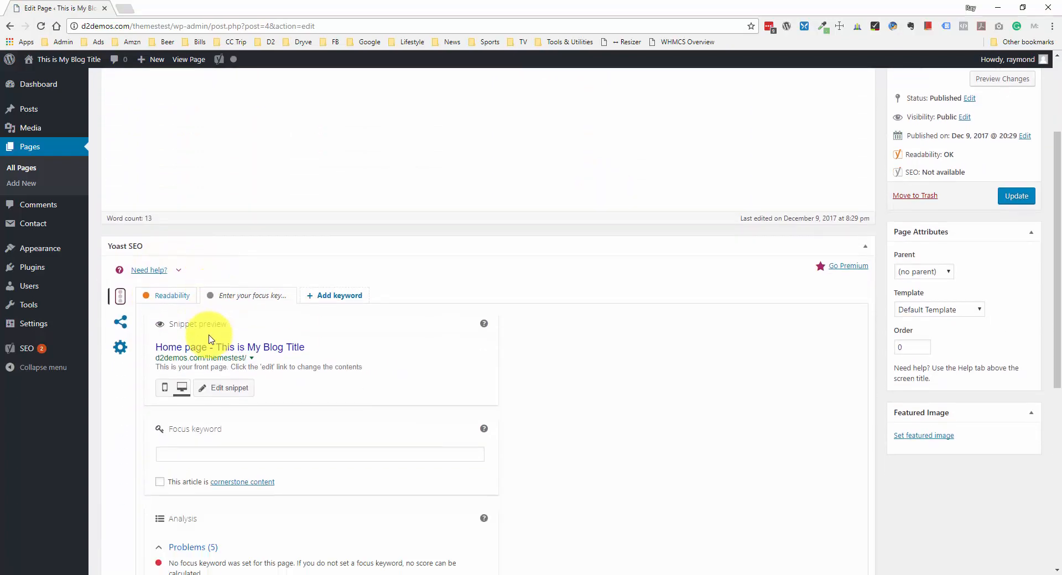
pyautogui.scroll(3, 210, 338)
pyautogui.click(442, 217)
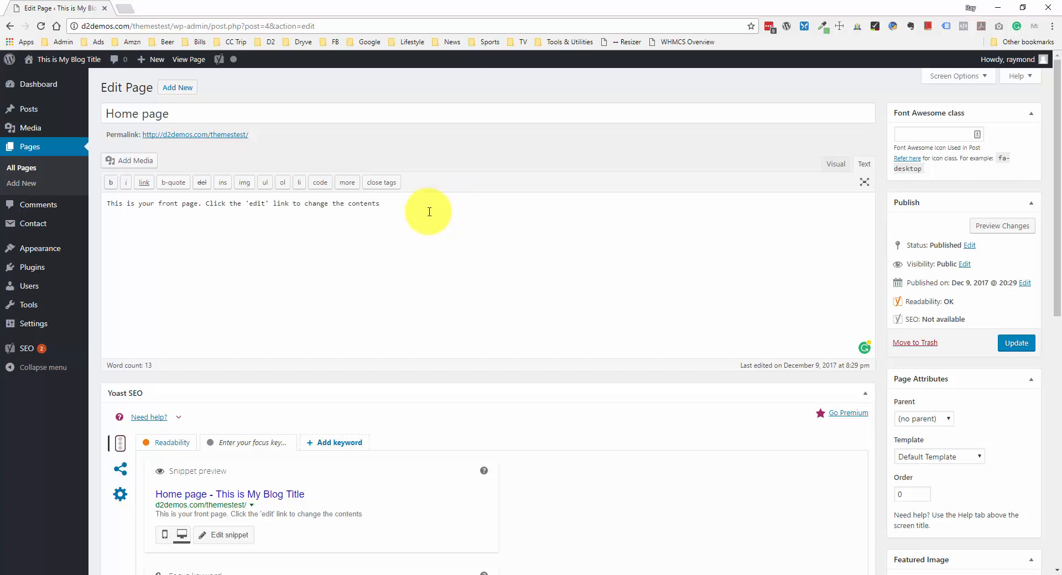
pyautogui.scroll(-4, 266, 275)
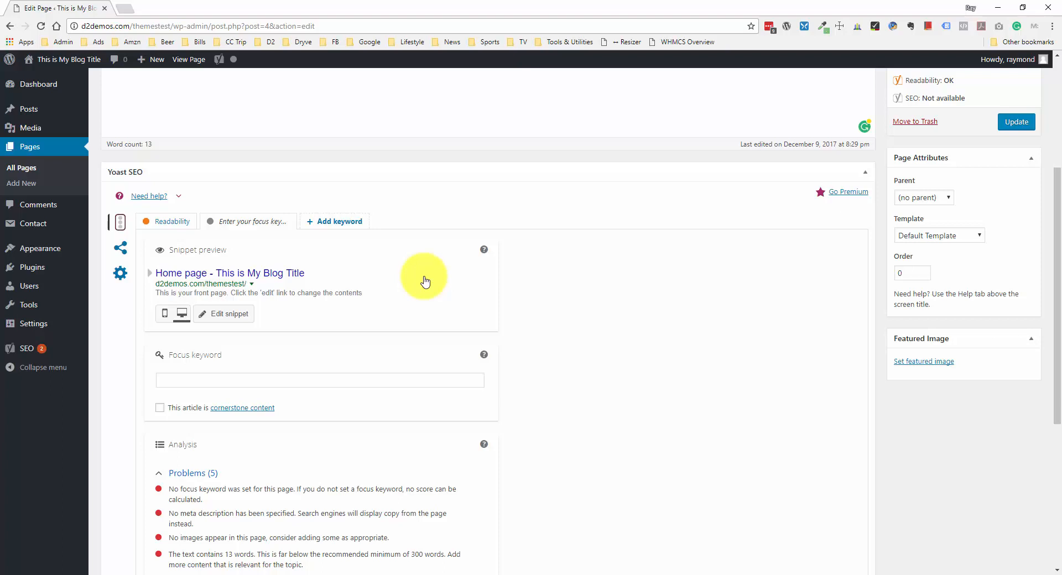
# Set the Home page's SEO title to "Customize Title - This is My Website" and open its meta description for editing
pyautogui.click(257, 274)
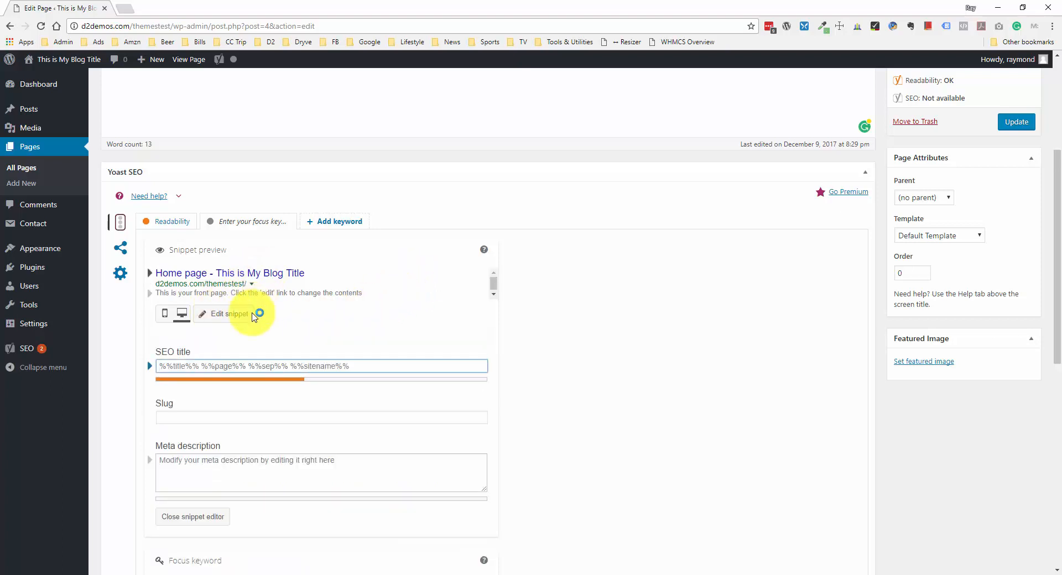
pyautogui.click(185, 364)
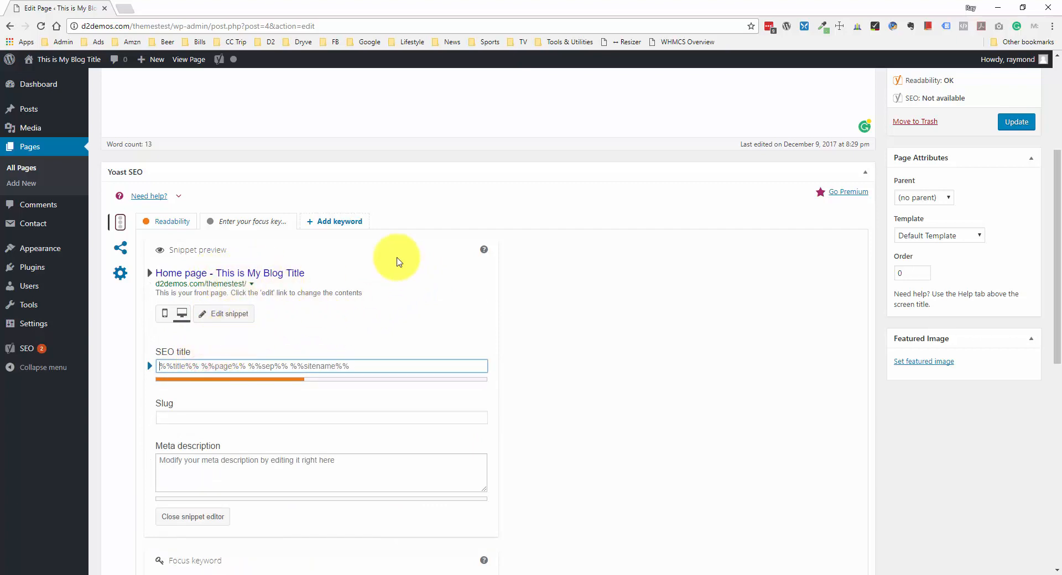
pyautogui.write('Customize Title - T')
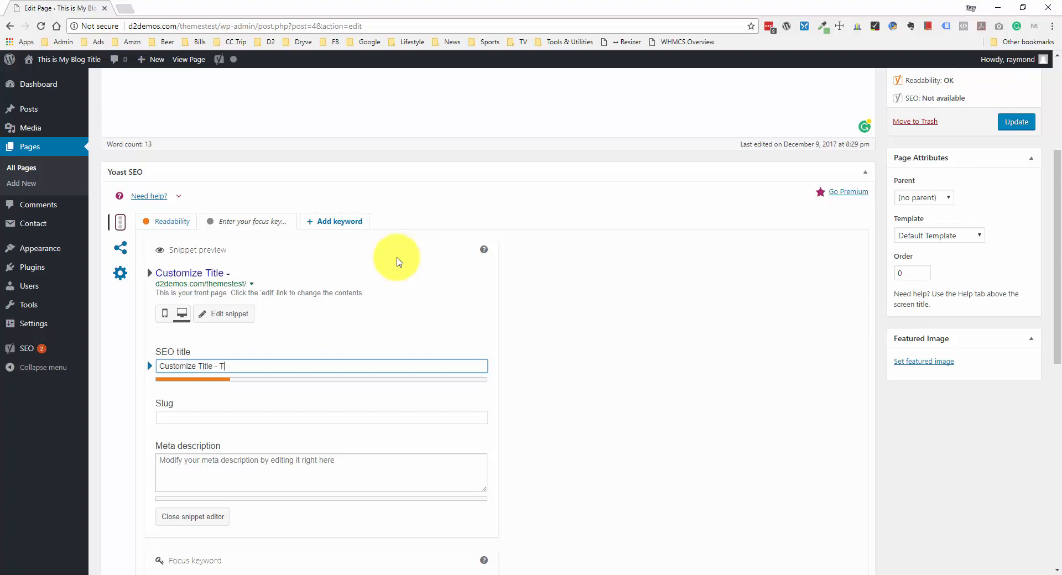
pyautogui.write('his is My WE')
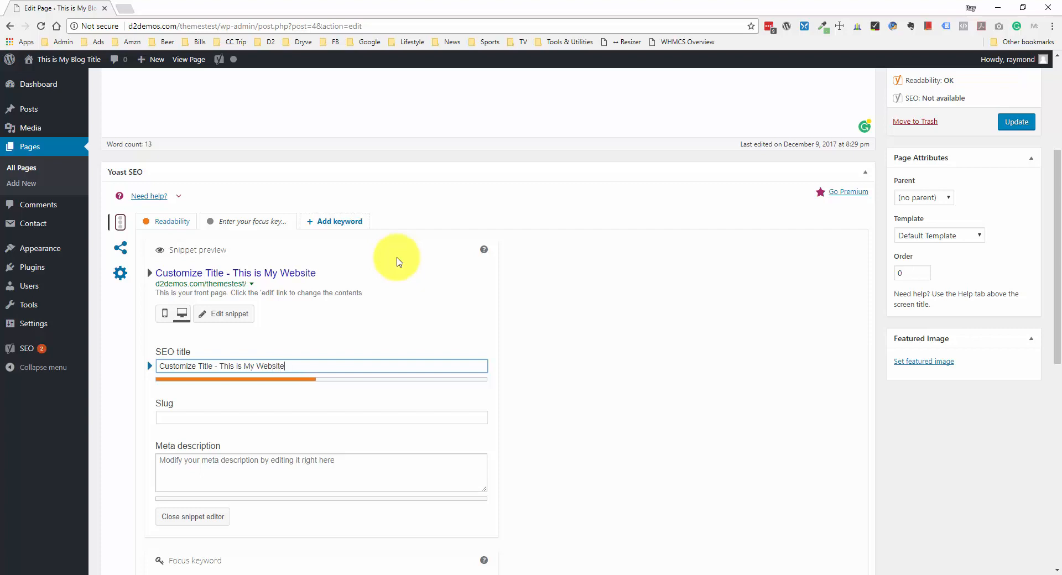
pyautogui.click(372, 296)
pyautogui.moveTo(171, 275); pyautogui.dragTo(362, 299)
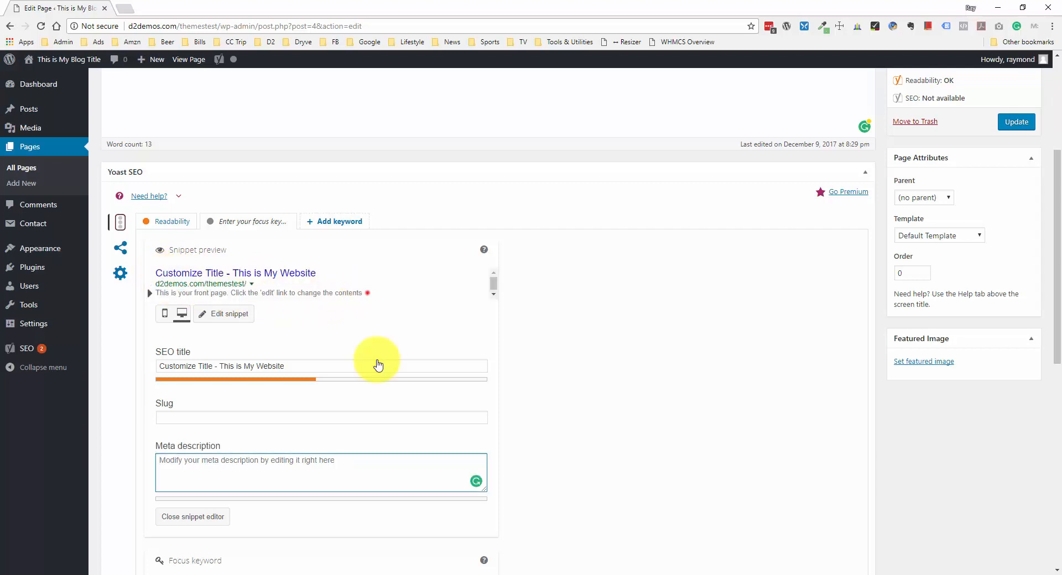
pyautogui.scroll(3, 370, 383)
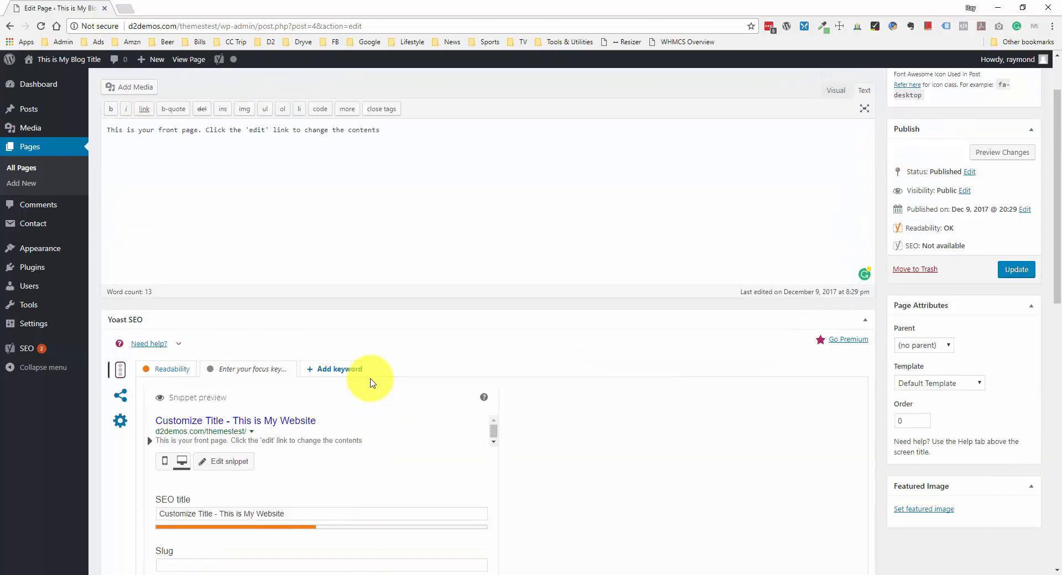
pyautogui.scroll(-2, 372, 381)
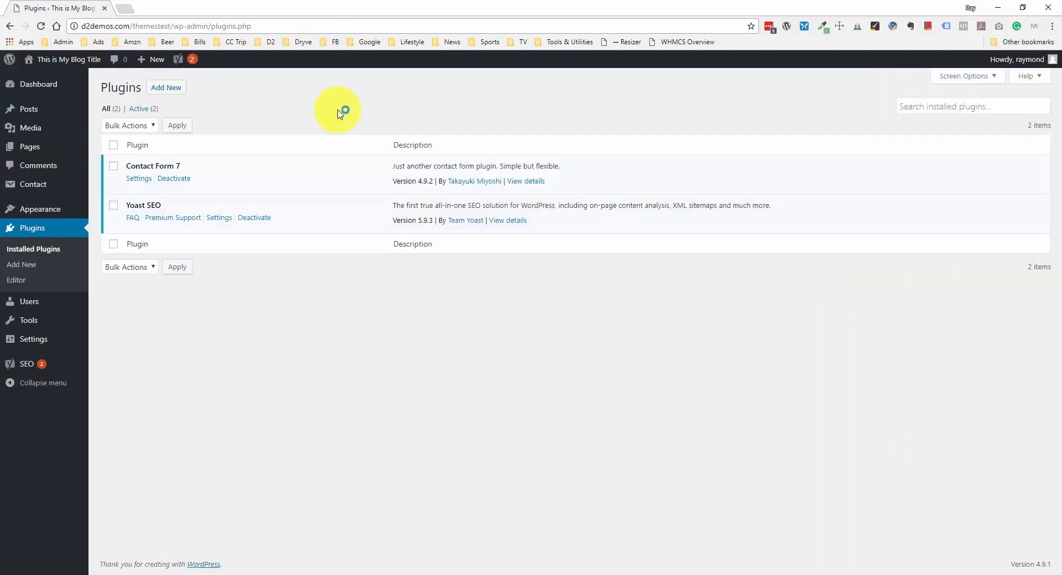
# Return to adding new plugins and search for "sumo"
pyautogui.click(183, 97)
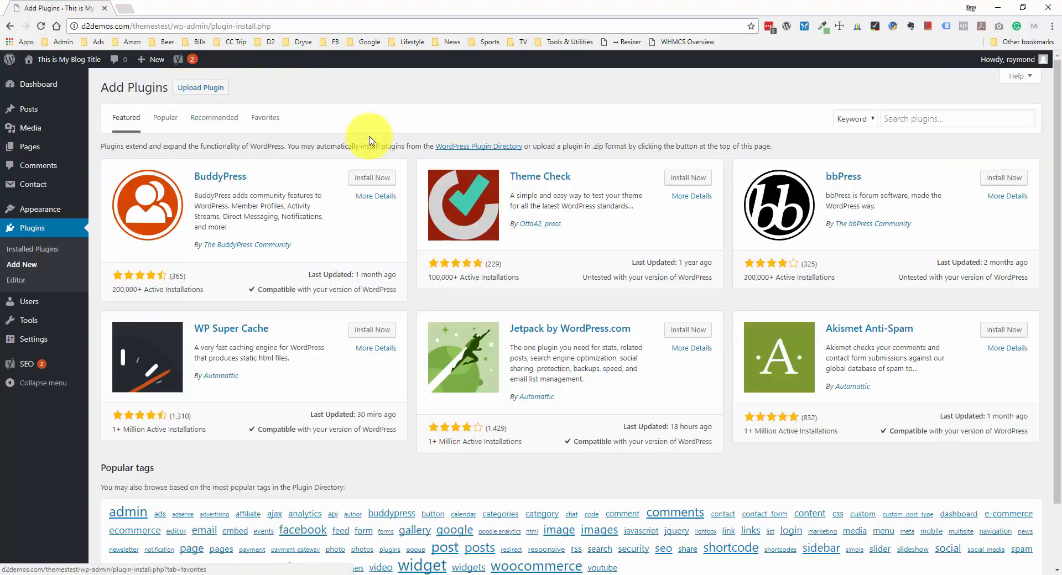
pyautogui.click(963, 121)
pyautogui.write('sumo')
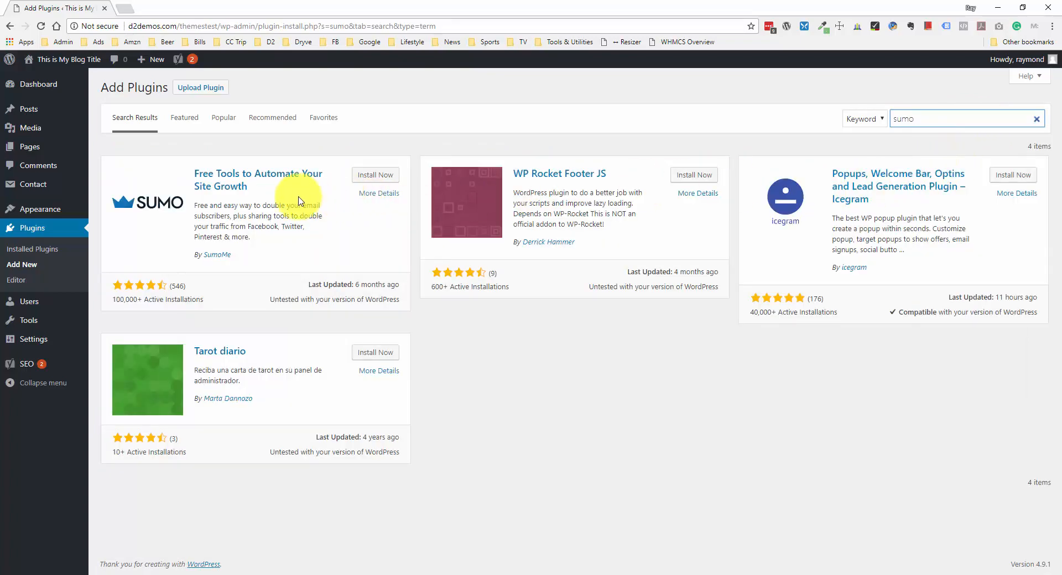
# Open the details of the Sumo plugin "Free Tools to Automate Your Site Growth" and read through its description
pyautogui.click(261, 180)
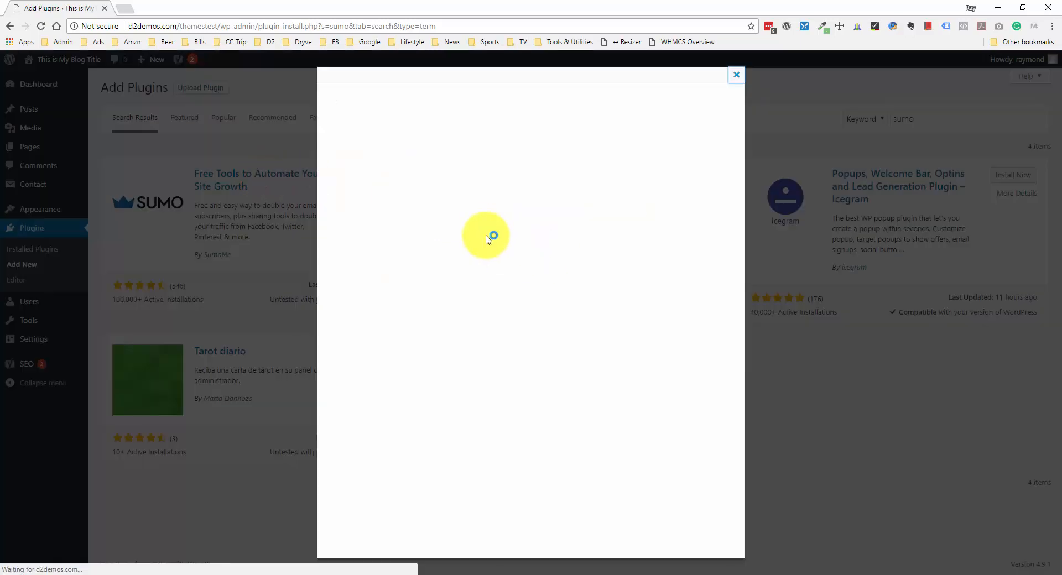
pyautogui.scroll(-5, 486, 308)
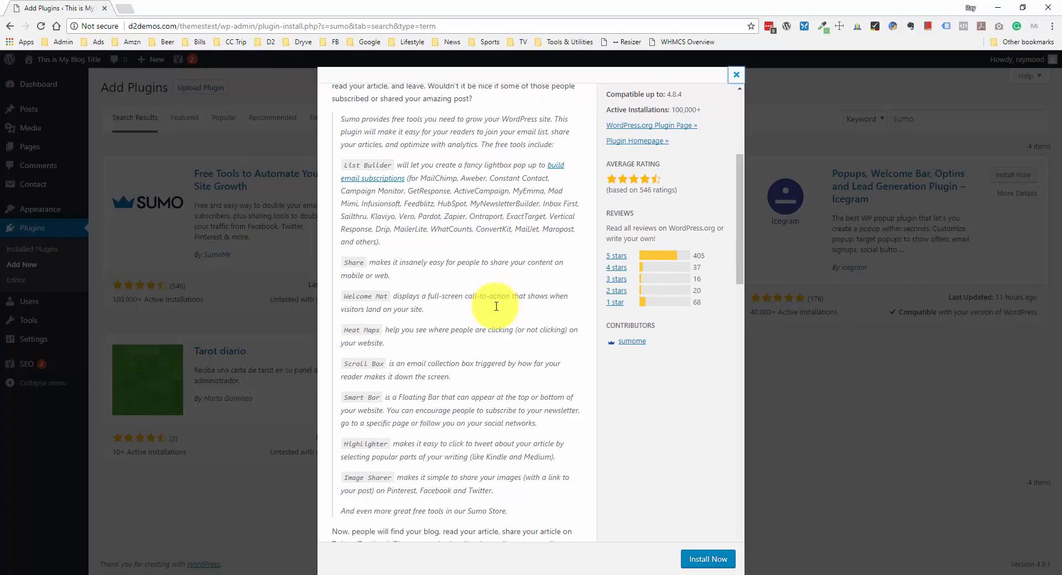
pyautogui.scroll(-15, 496, 306)
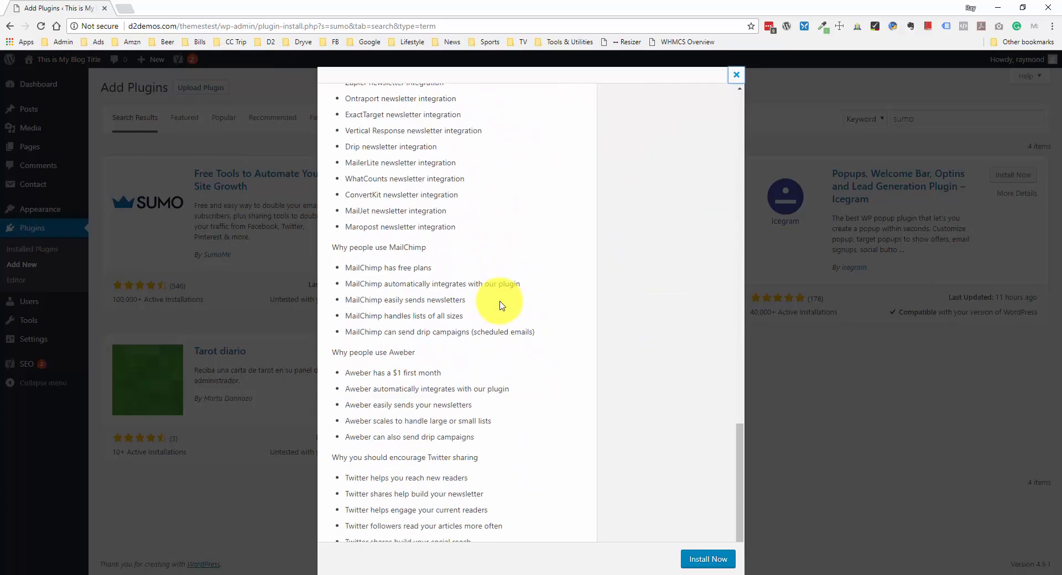
pyautogui.scroll(-3, 502, 306)
pyautogui.scroll(10, 504, 305)
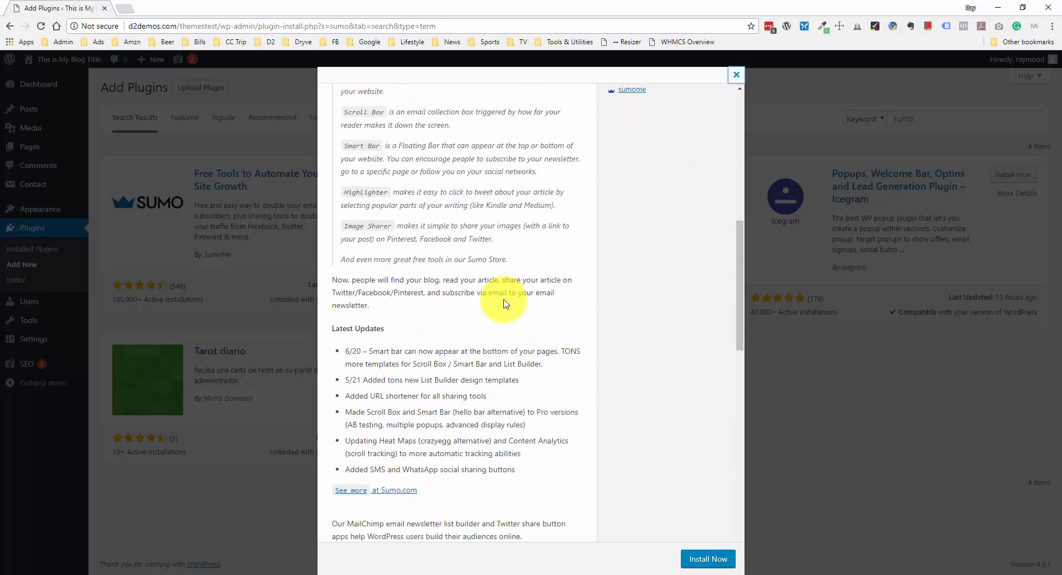
# Open the Sumo plugin's screenshots and look through its setup, sharing, heat map, pop-up and Welcome Mat examples
pyautogui.scroll(8, 504, 303)
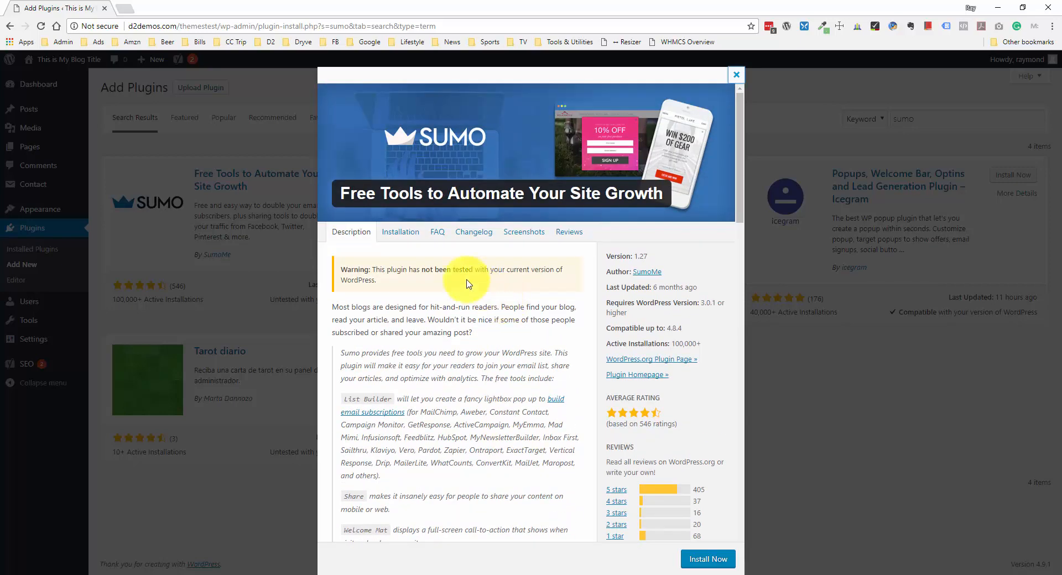
pyautogui.click(531, 237)
pyautogui.scroll(-1, 456, 288)
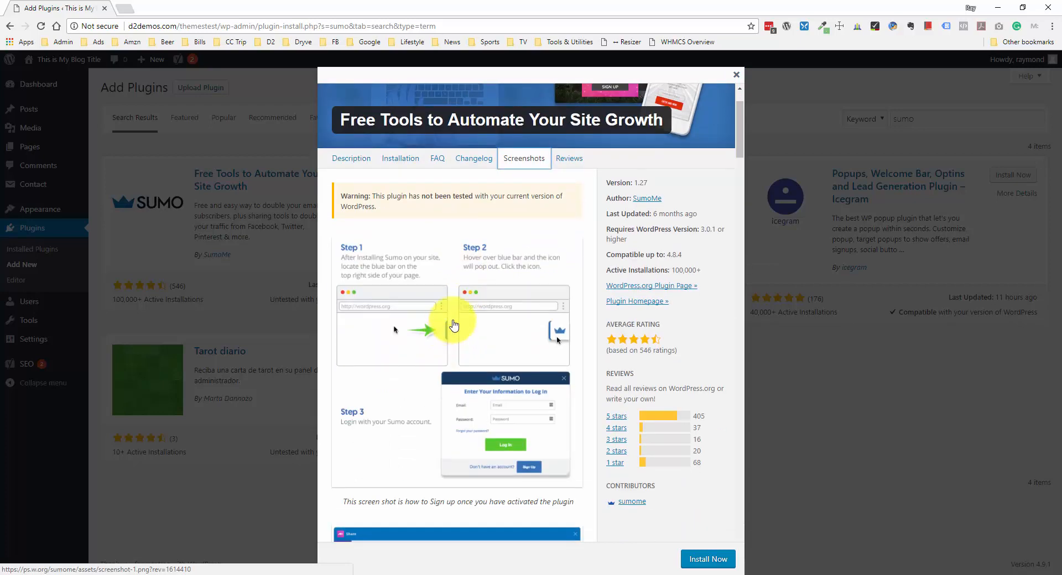
pyautogui.scroll(-8, 453, 325)
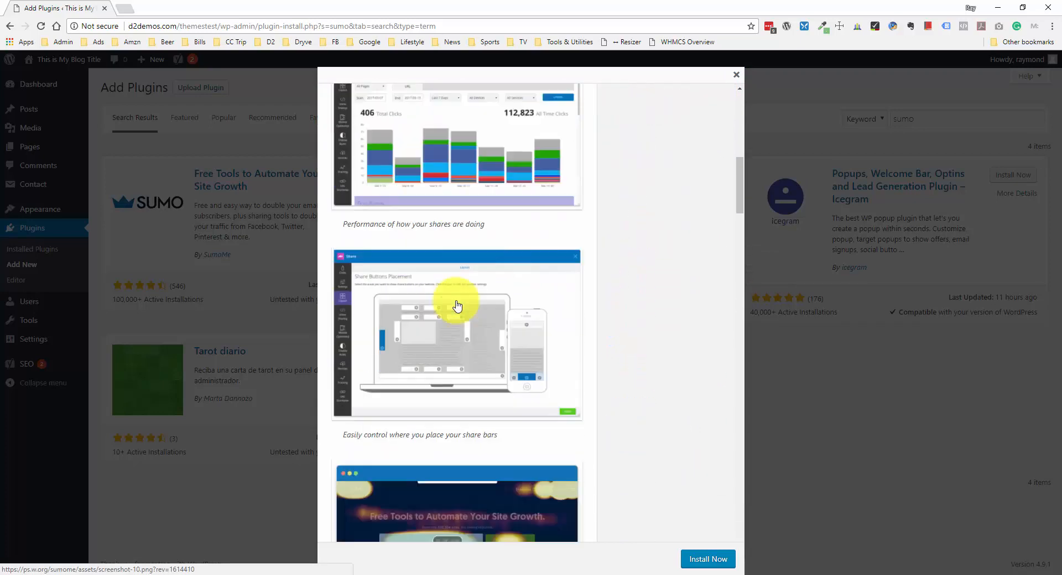
pyautogui.scroll(-10, 458, 304)
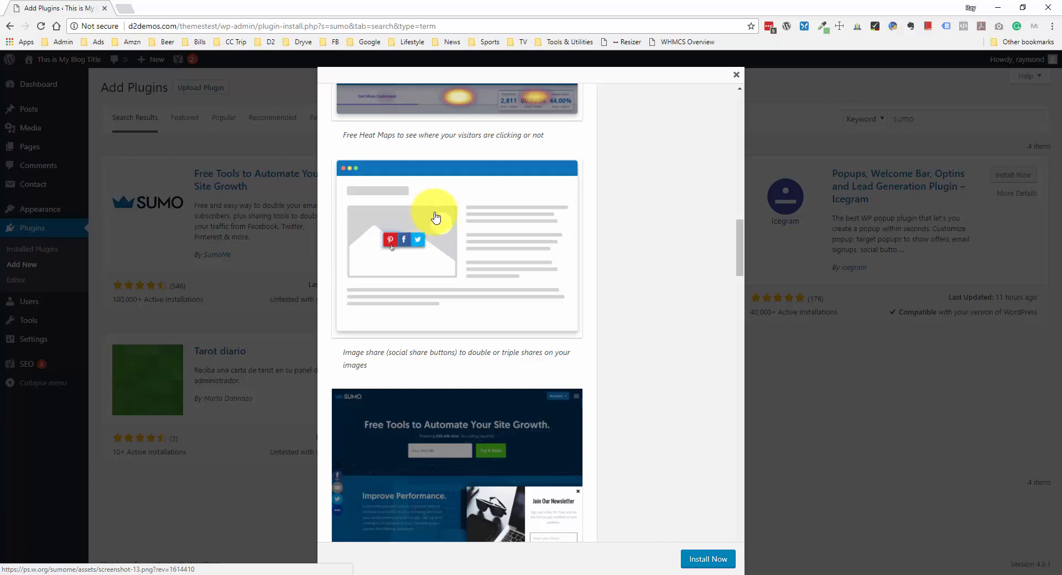
pyautogui.scroll(-4, 429, 219)
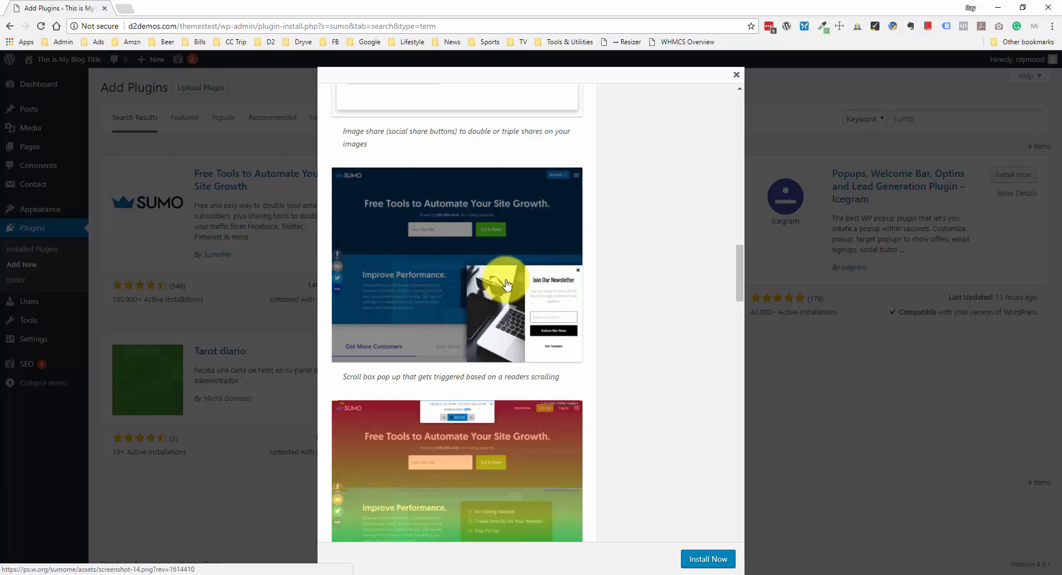
pyautogui.scroll(-1, 502, 287)
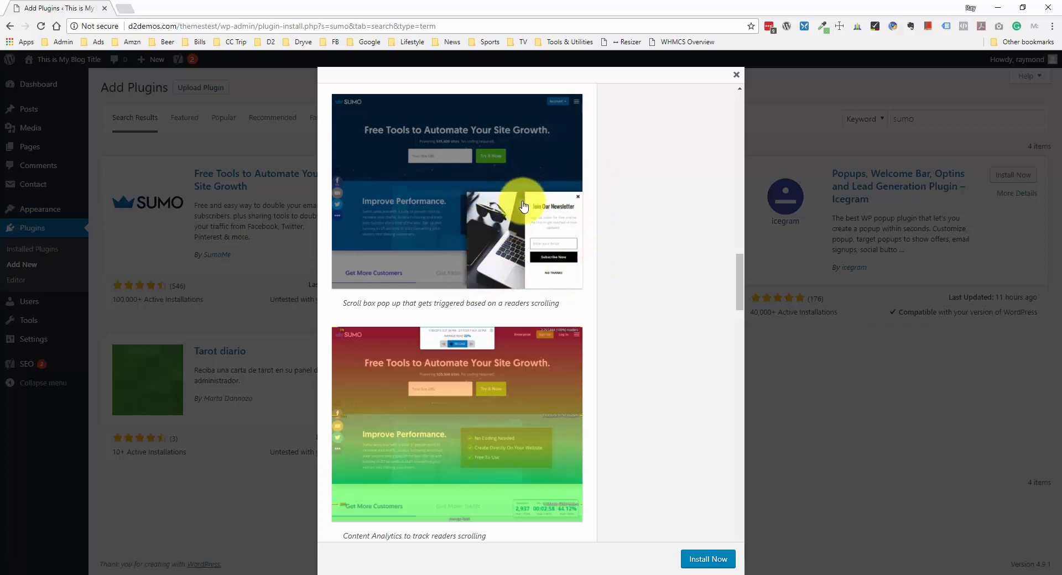
pyautogui.scroll(-3, 525, 209)
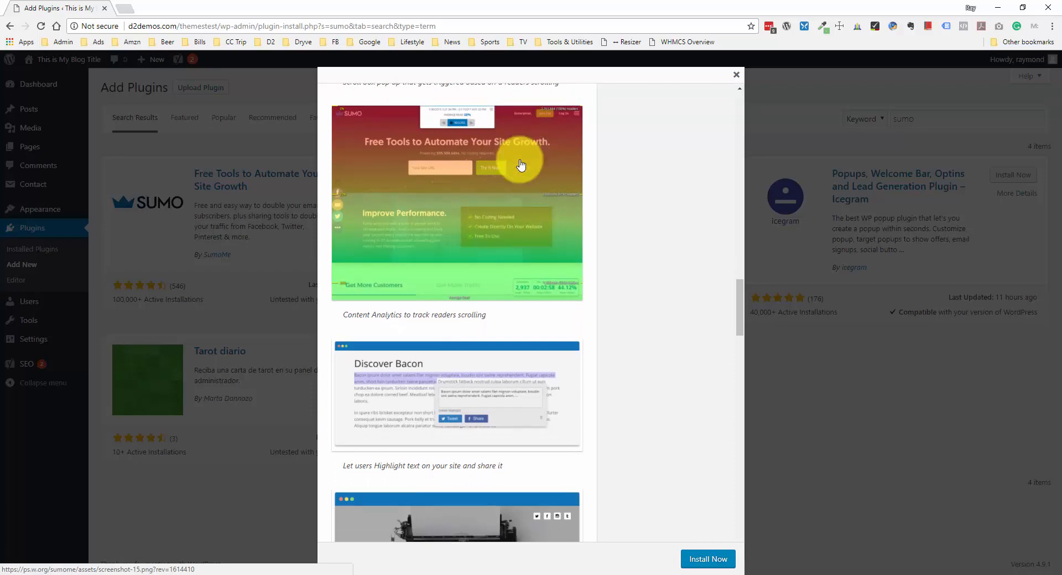
pyautogui.scroll(-1, 520, 167)
pyautogui.scroll(-4, 522, 170)
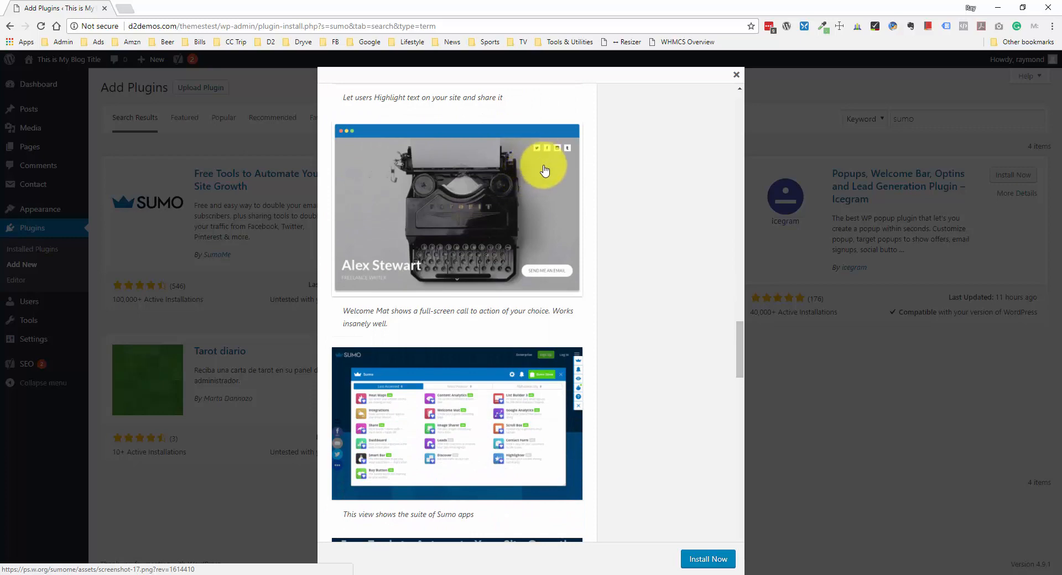
pyautogui.scroll(-1, 538, 183)
pyautogui.scroll(-2, 535, 200)
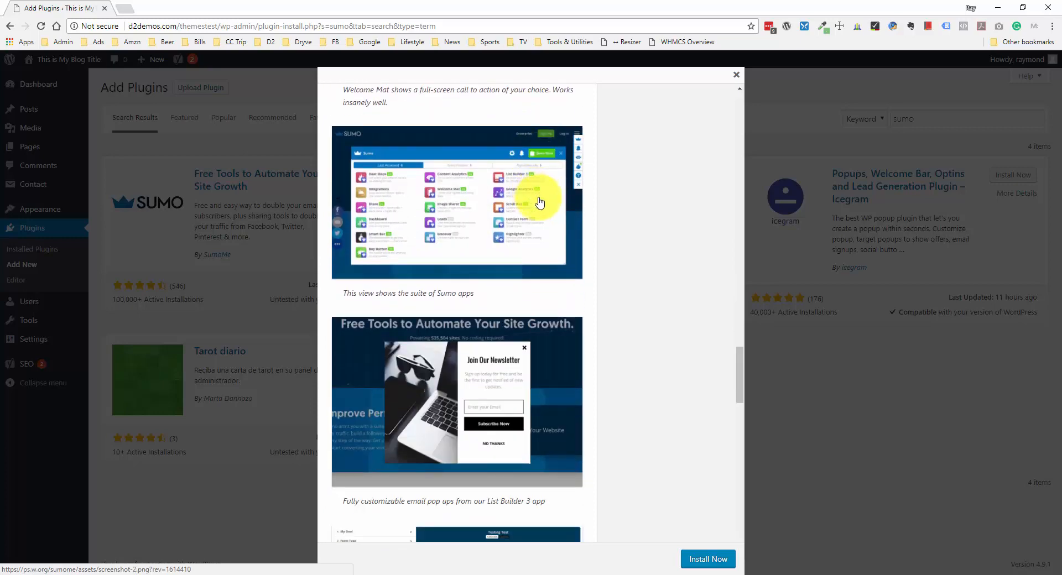
# Review Sumo's Content Analytics and heat map screenshots again, and close the plugin details
pyautogui.scroll(11, 538, 205)
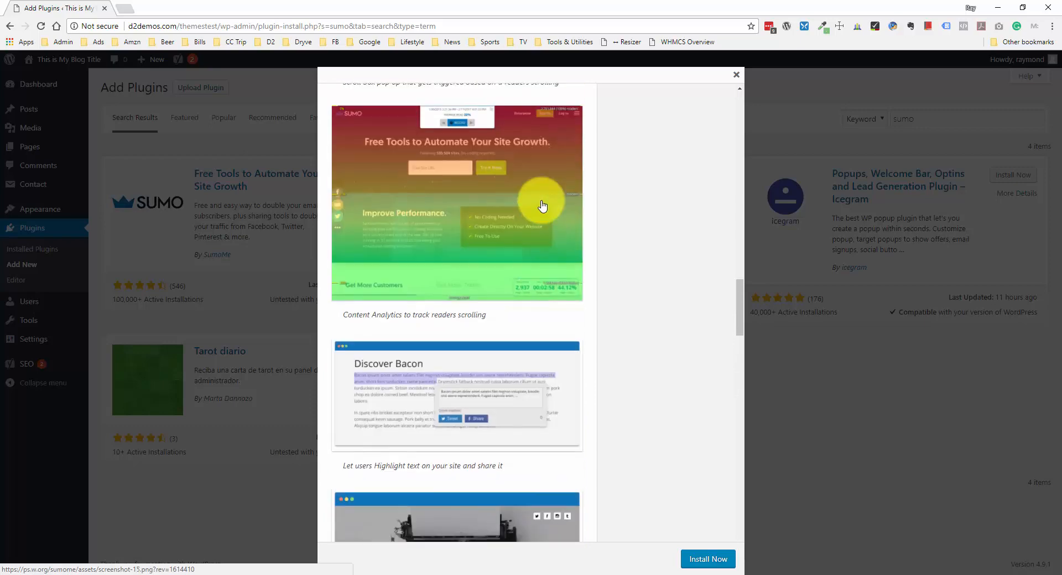
pyautogui.scroll(-1, 535, 217)
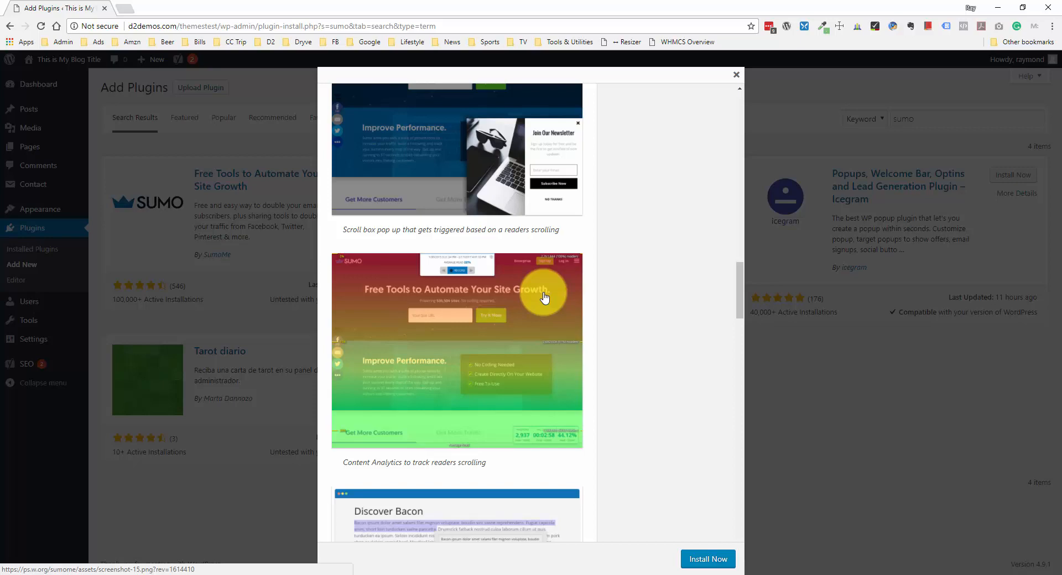
pyautogui.scroll(10, 541, 304)
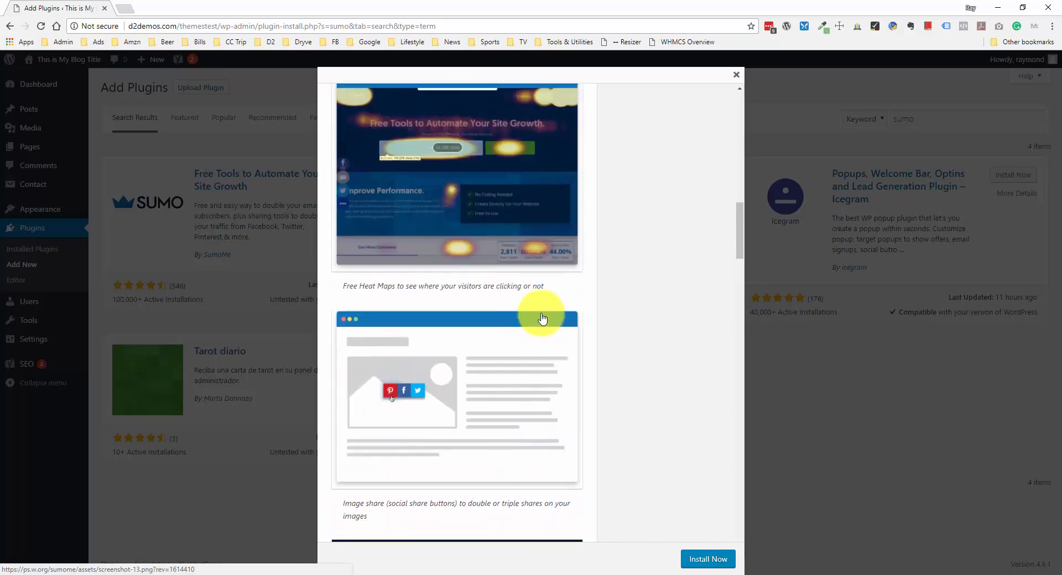
pyautogui.scroll(3, 541, 319)
pyautogui.scroll(2, 525, 299)
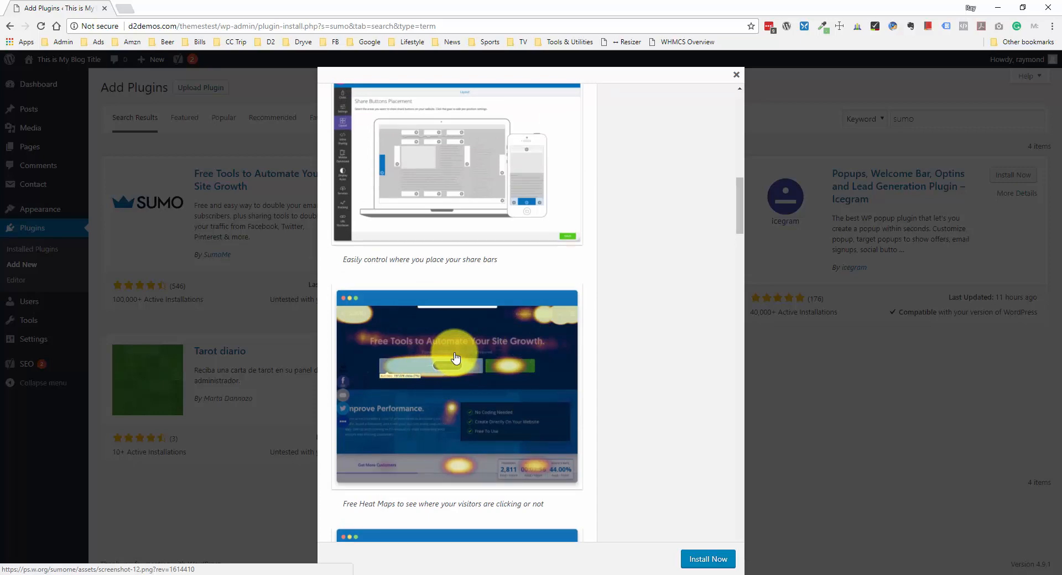
pyautogui.scroll(10, 454, 358)
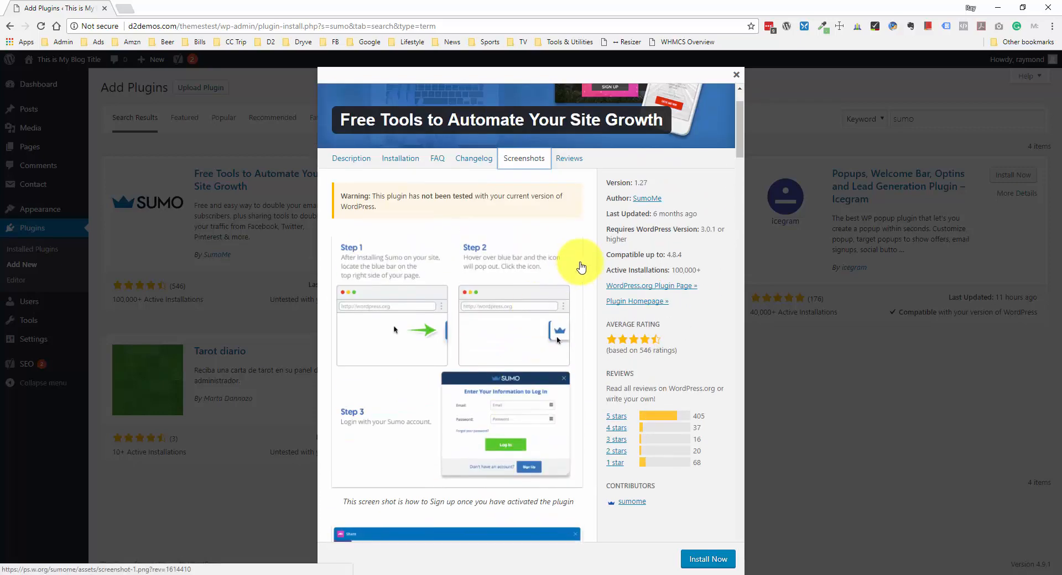
pyautogui.scroll(2, 581, 266)
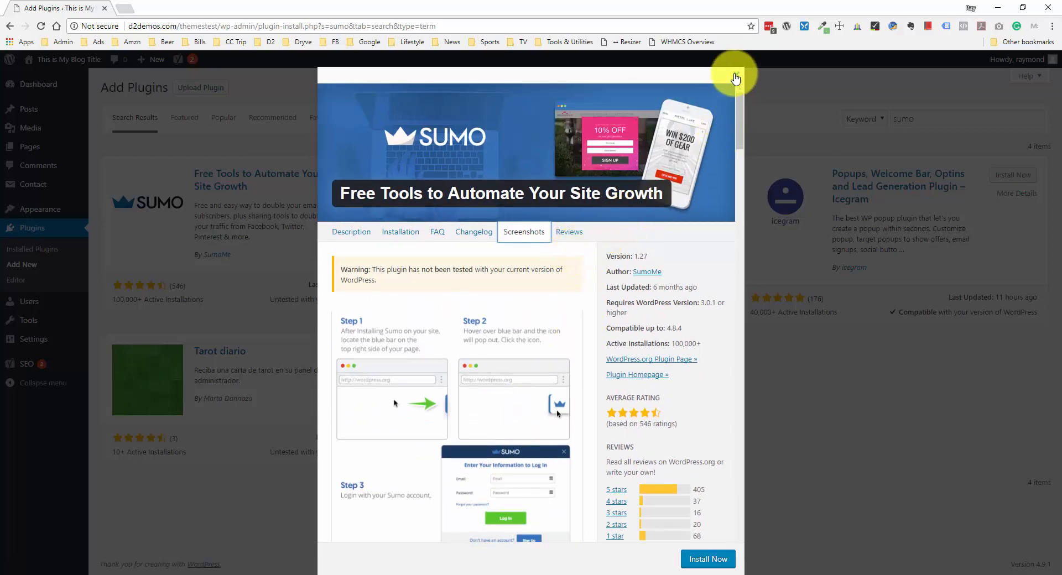
pyautogui.click(735, 75)
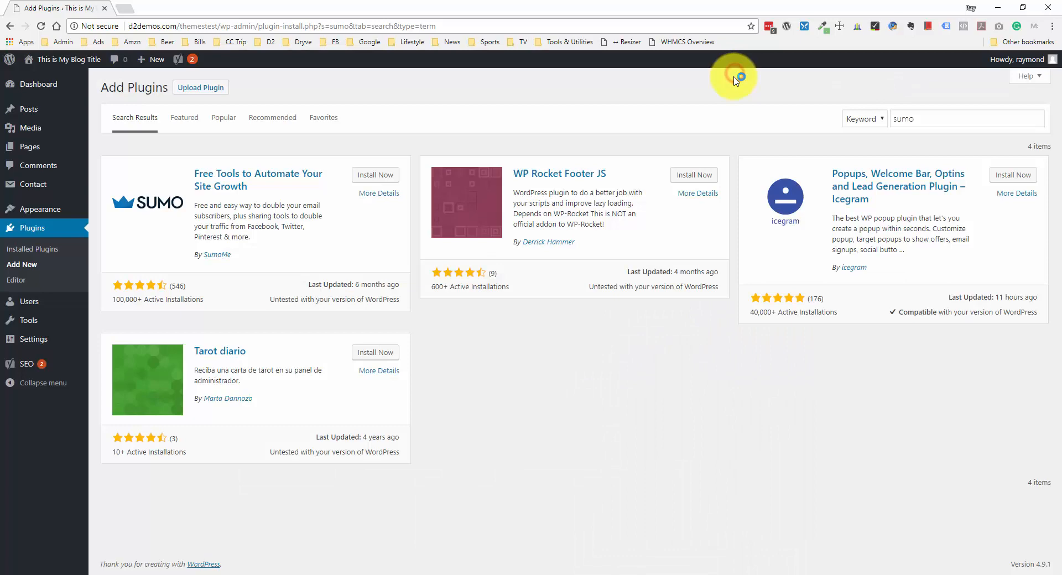
# Search the plugin directory for "301 redirect"
pyautogui.doubleClick(899, 119)
pyautogui.write('301')
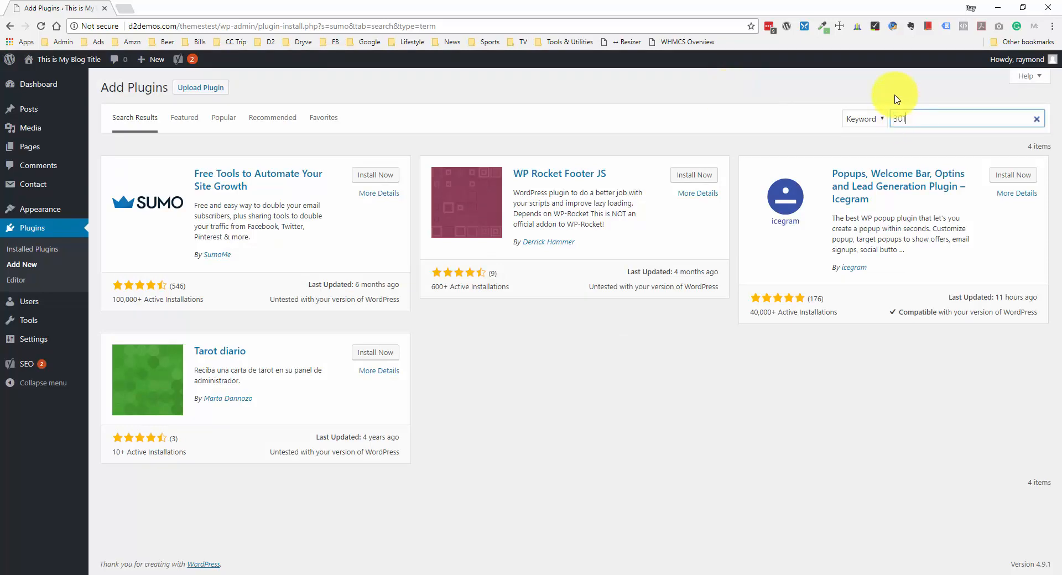
pyautogui.write(' redire')
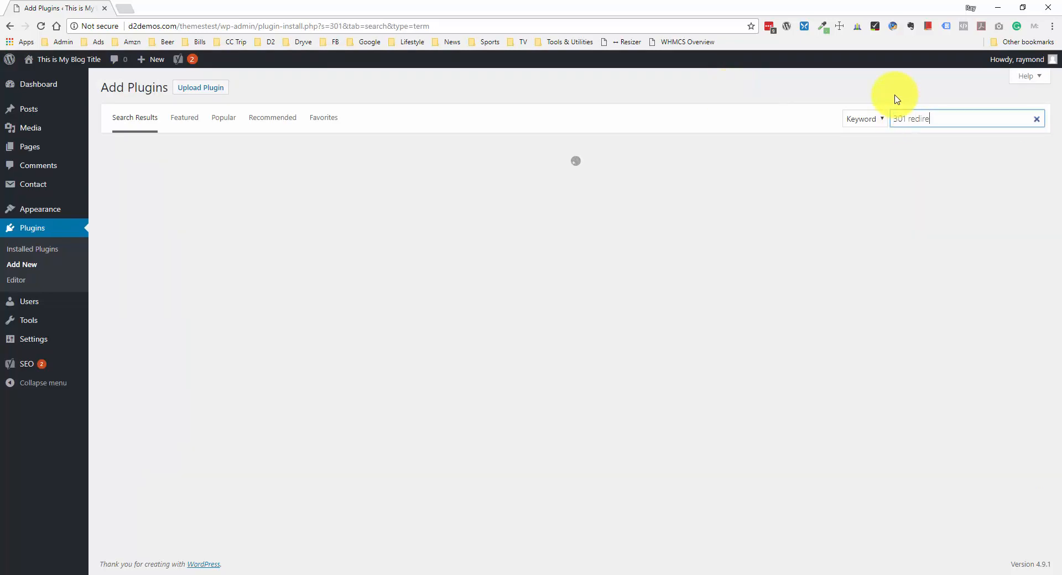
pyautogui.write('cty')
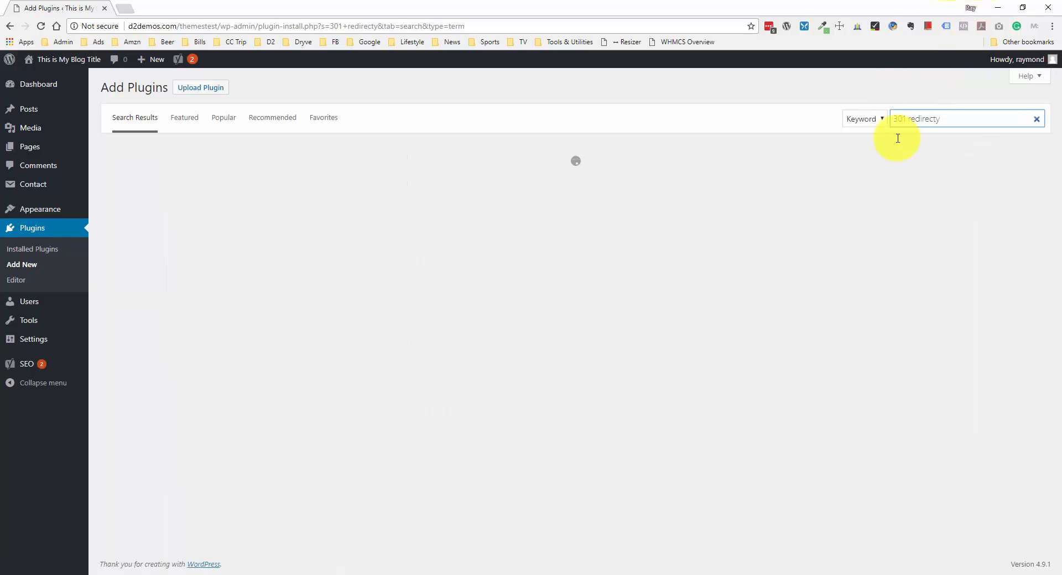
pyautogui.click(937, 120)
pyautogui.press('BackSpace')
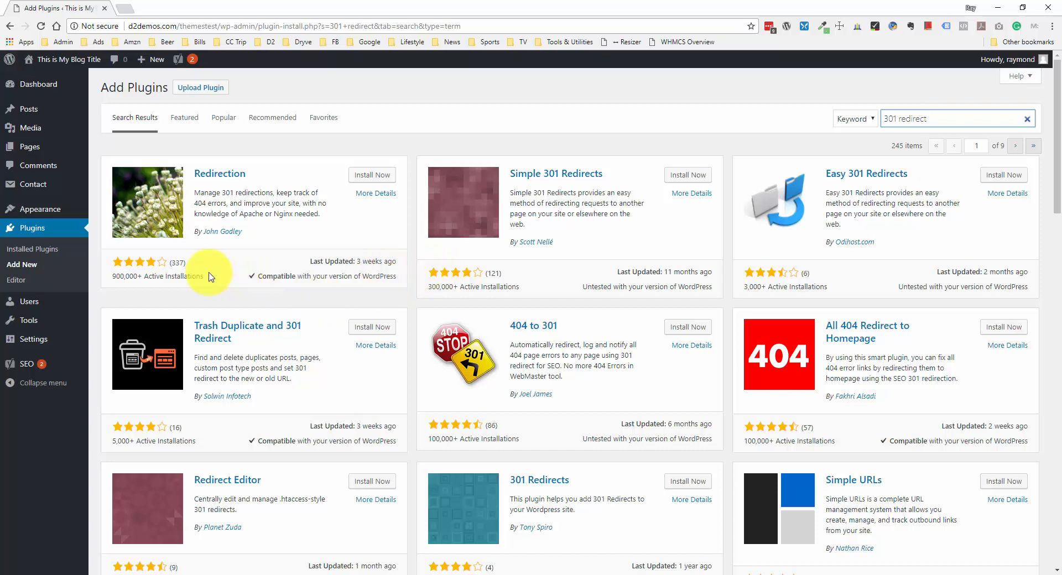
# Open the Widgets management page and look over the available widgets and the Sidebar widget area
pyautogui.moveTo(67, 210)
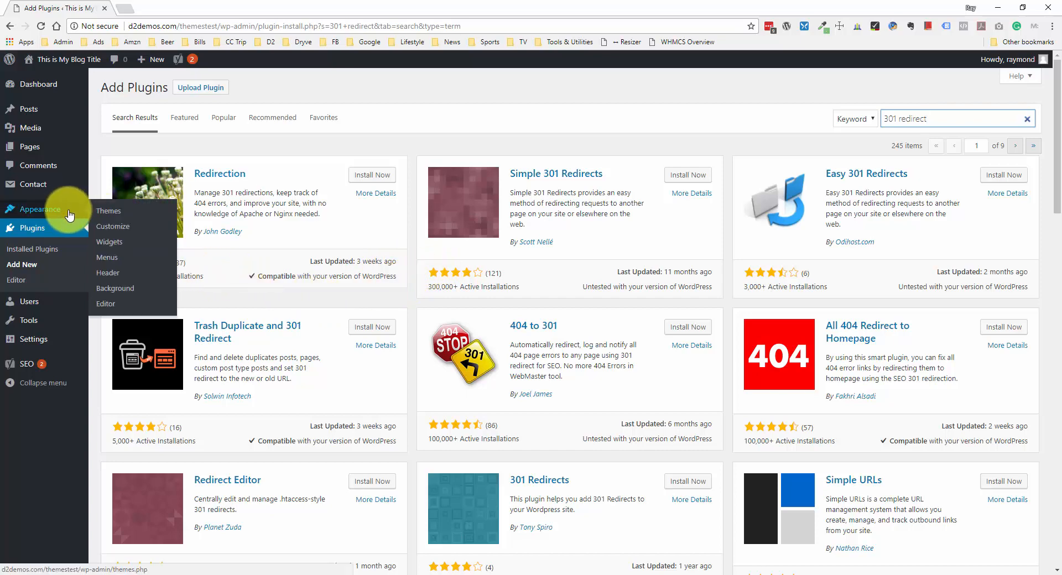
pyautogui.click(121, 246)
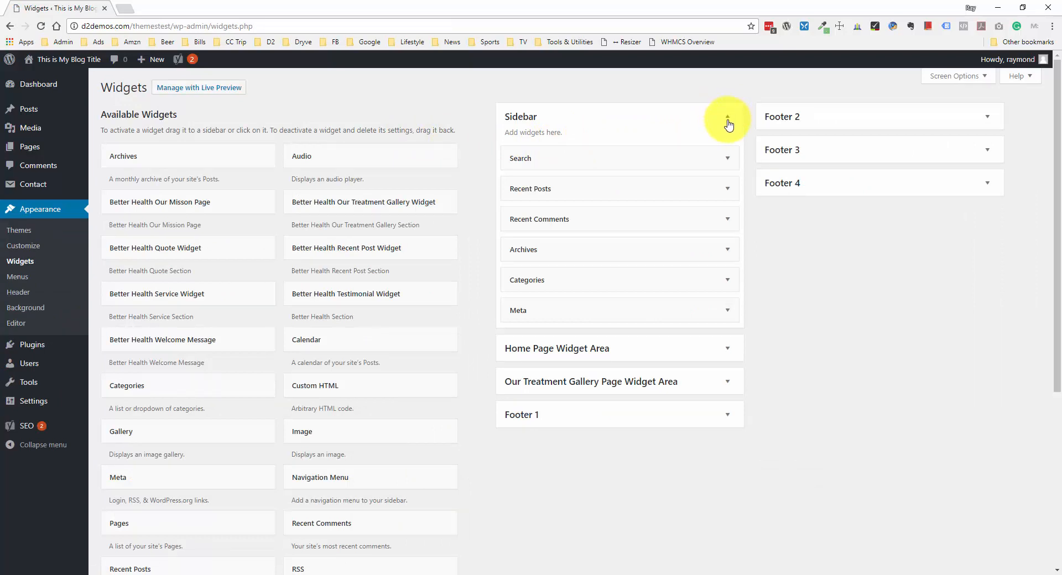
pyautogui.scroll(-2, 547, 222)
pyautogui.scroll(2, 533, 216)
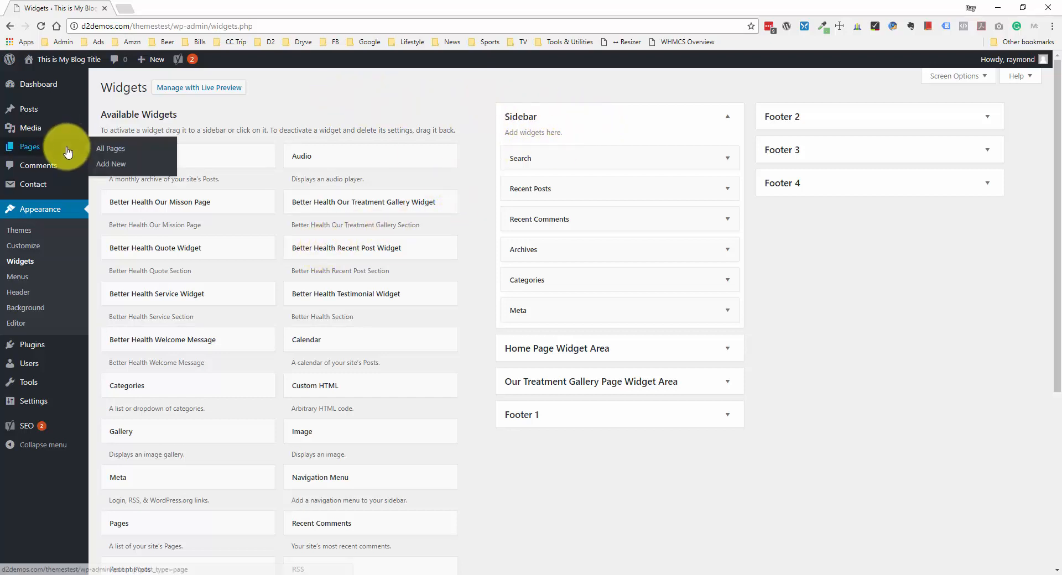
# Open the live site in a new browser tab and examine the home page's sidebar widgets from Search down to Meta
pyautogui.middleClick(79, 65)
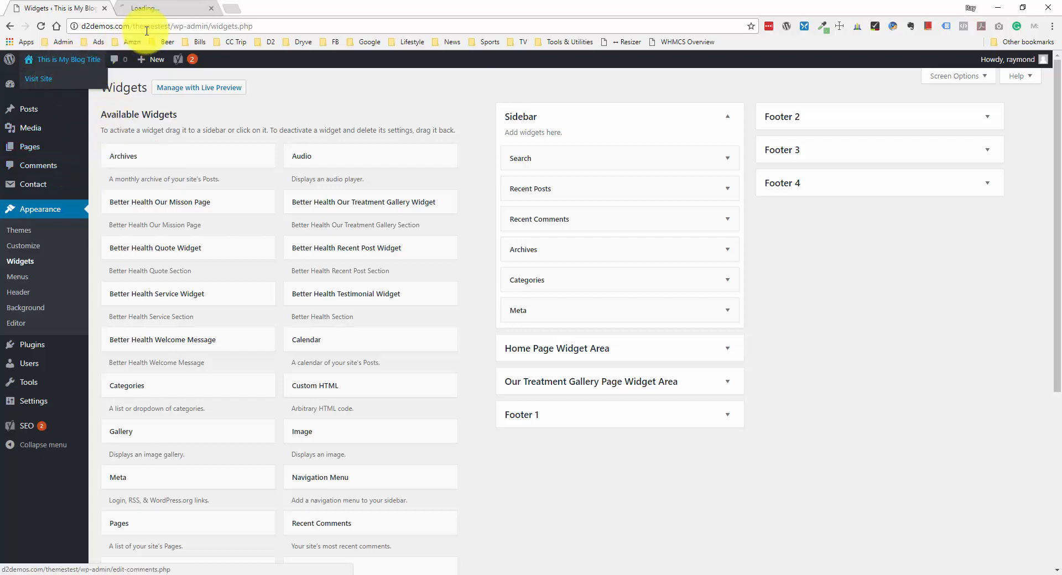
pyautogui.click(166, 9)
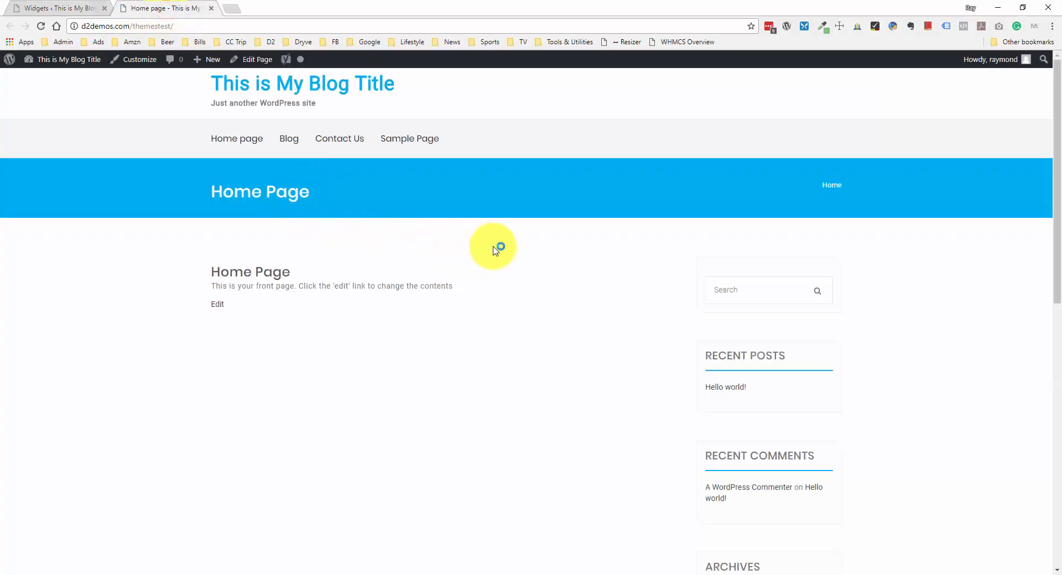
pyautogui.scroll(-2, 669, 183)
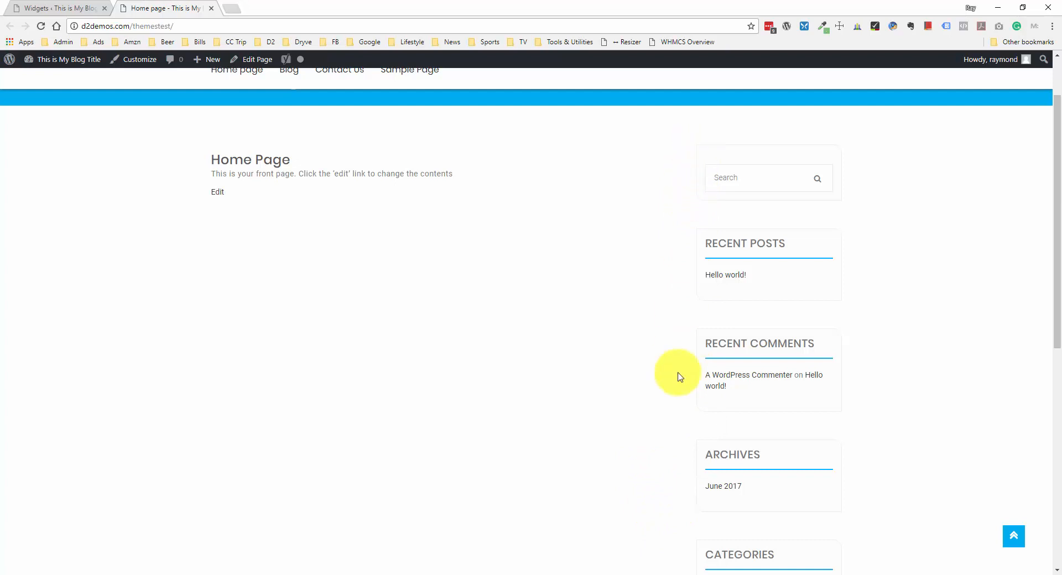
pyautogui.scroll(-1, 883, 298)
pyautogui.scroll(-3, 883, 299)
pyautogui.scroll(5, 880, 303)
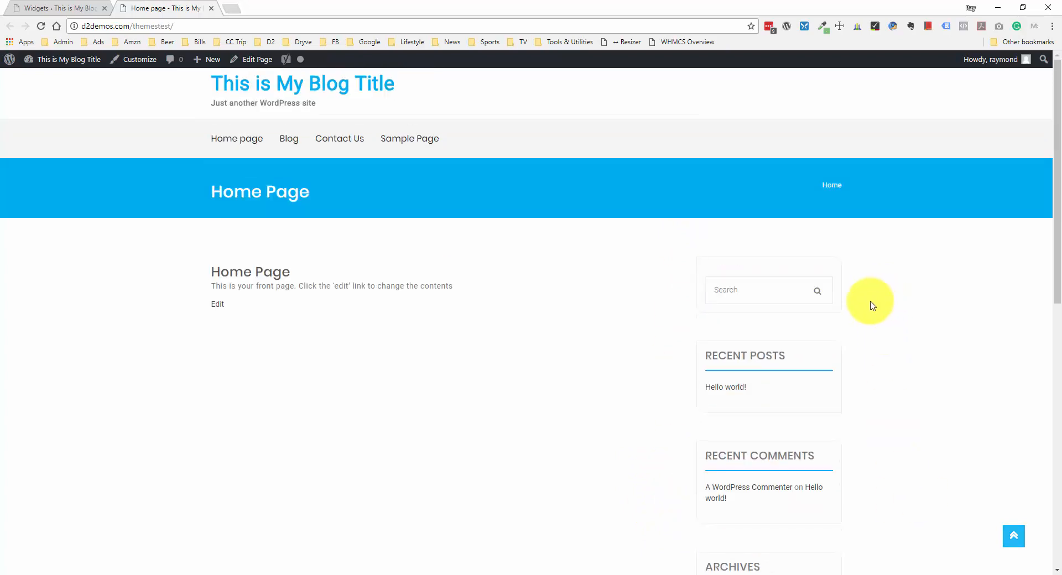
pyautogui.scroll(-3, 870, 304)
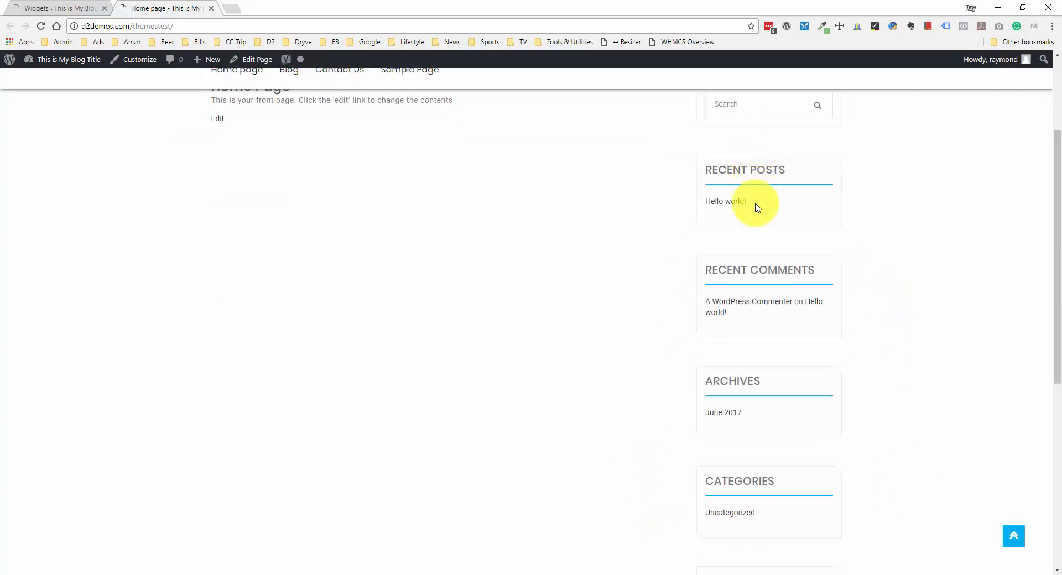
pyautogui.scroll(-5, 740, 303)
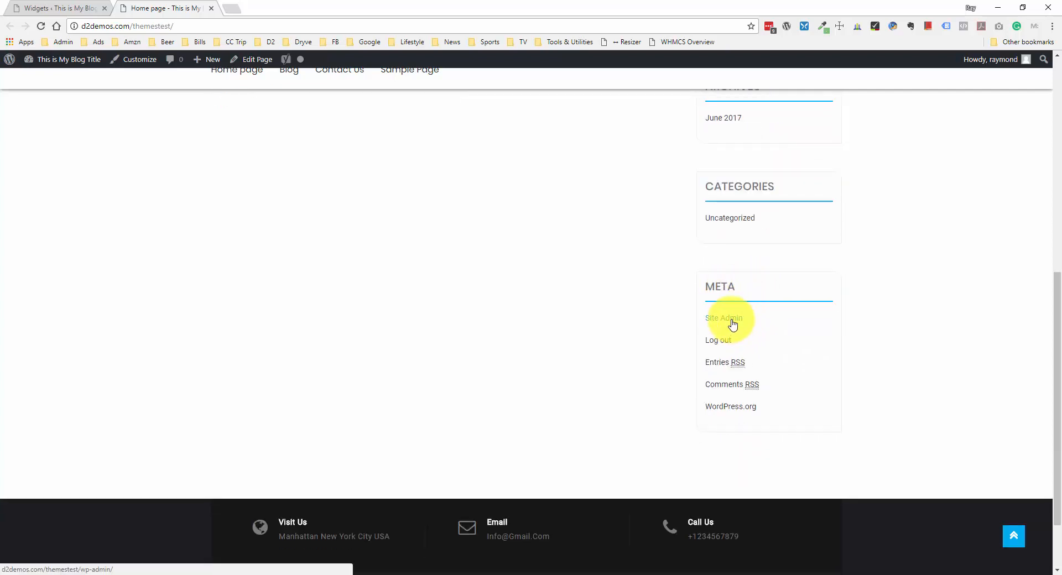
pyautogui.scroll(5, 545, 313)
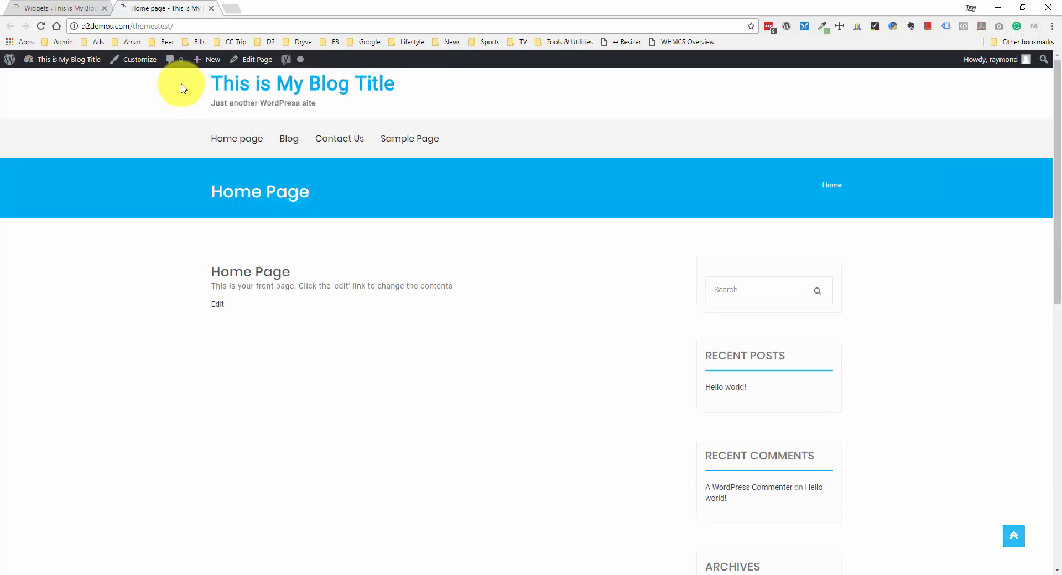
# Return to the Widgets page, inspect the sidebar Search widget's settings, and compare it with the search box on the live home page
pyautogui.click(75, 10)
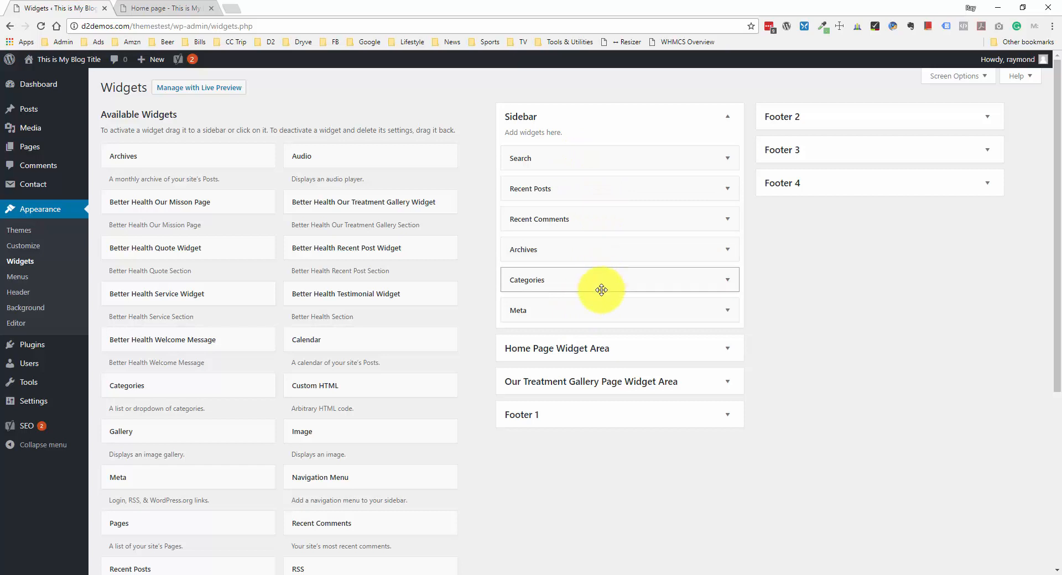
pyautogui.moveTo(592, 190)
pyautogui.mouseDown()
pyautogui.moveTo(598, 159)
pyautogui.moveTo(591, 169)
pyautogui.moveTo(612, 187)
pyautogui.mouseUp()
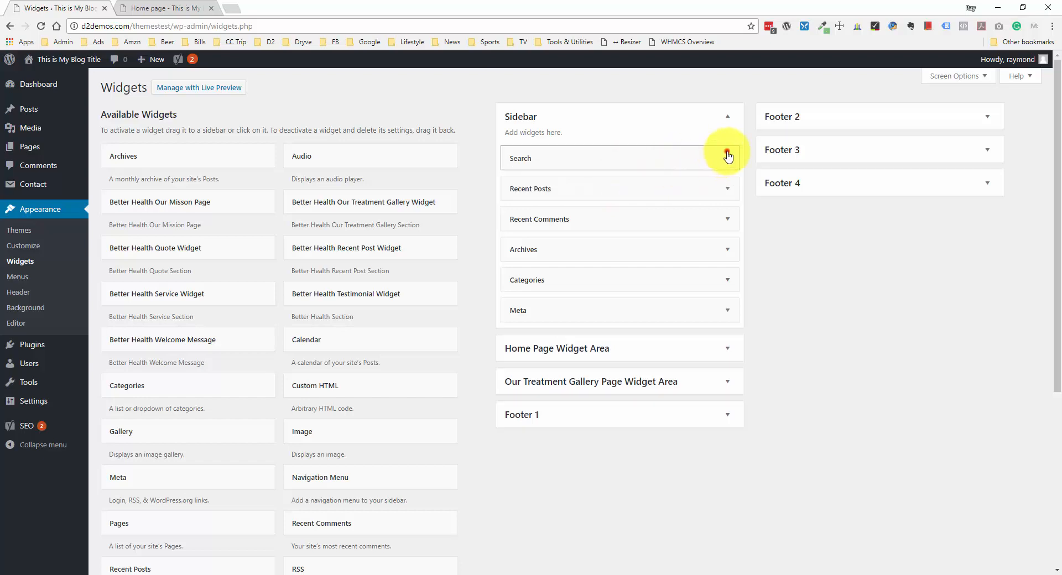
pyautogui.click(728, 157)
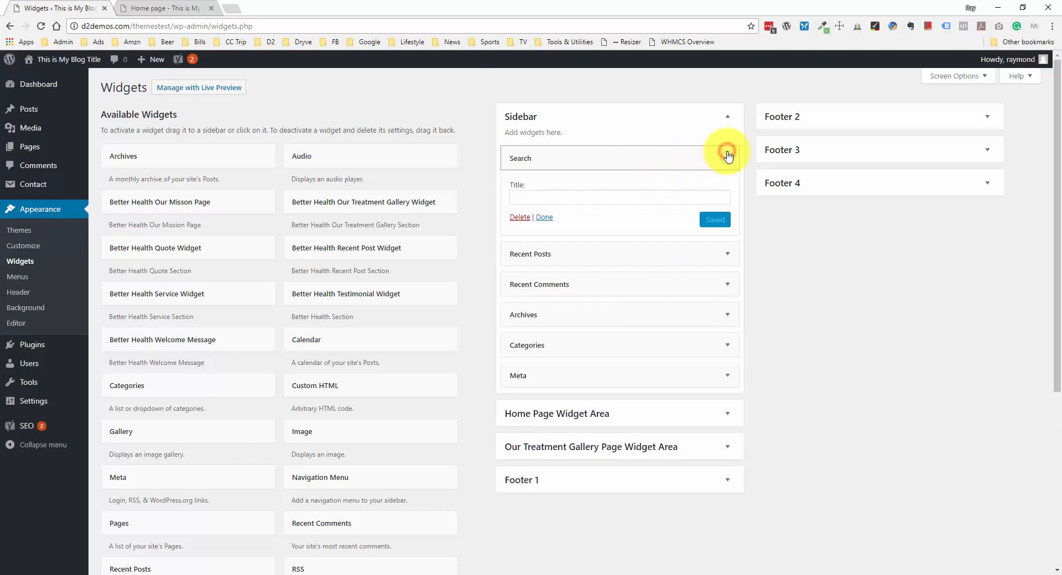
pyautogui.click(624, 154)
pyautogui.click(186, 9)
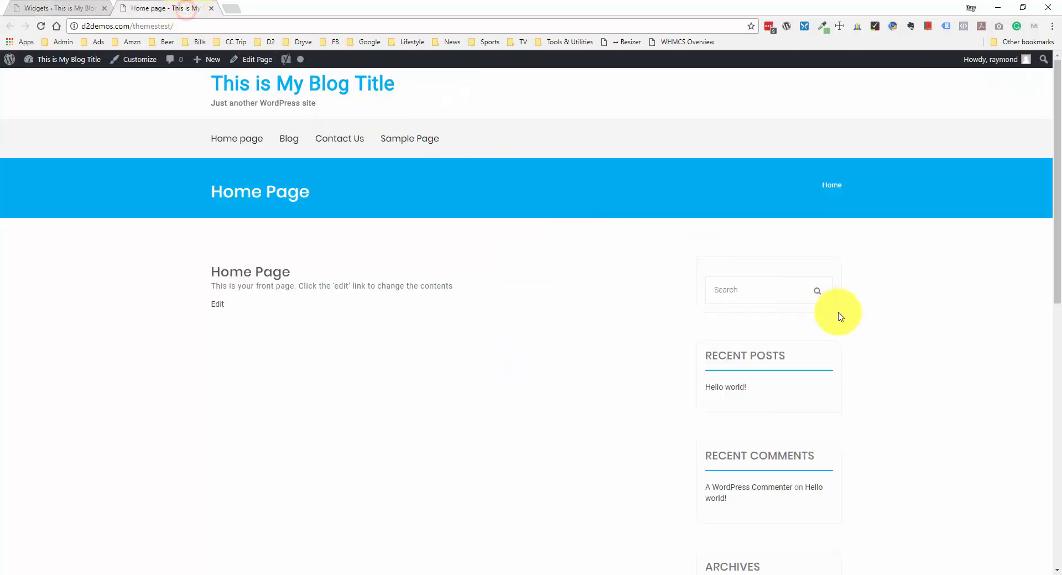
pyautogui.click(88, 8)
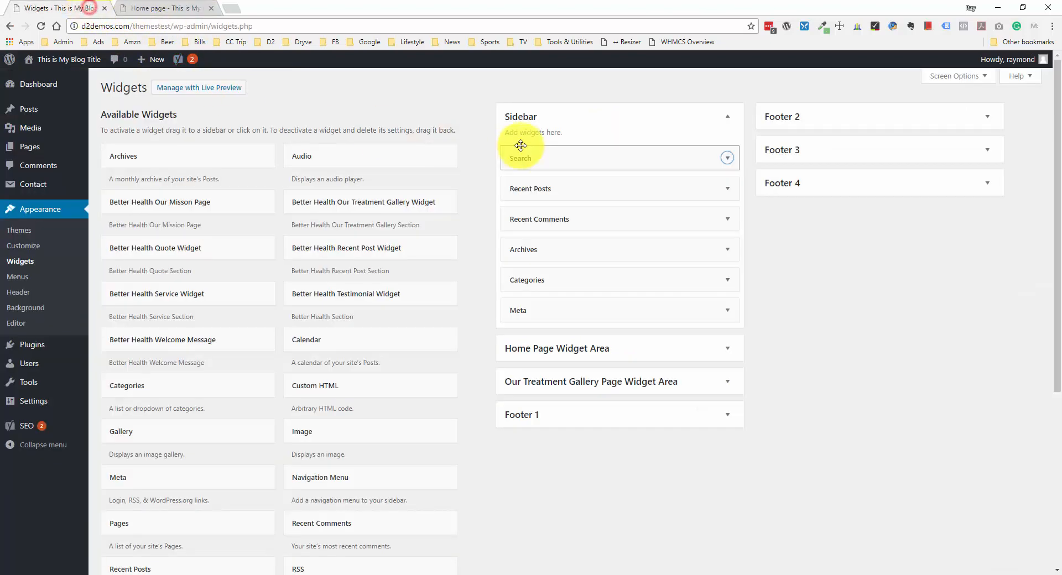
# Give the Sidebar's Search widget the title "Search" and save the widget
pyautogui.click(542, 150)
pyautogui.click(545, 192)
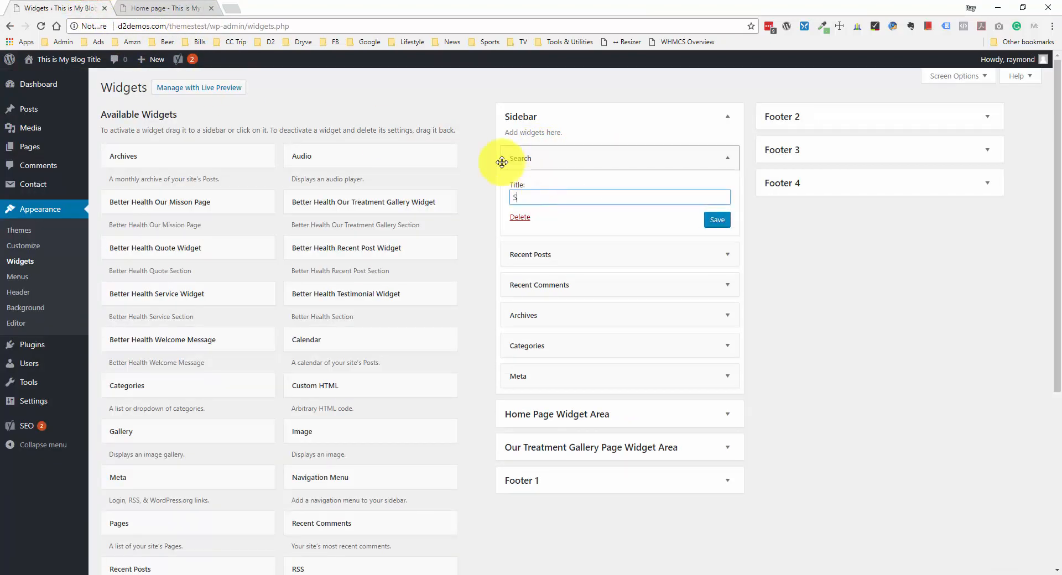
pyautogui.click(716, 219)
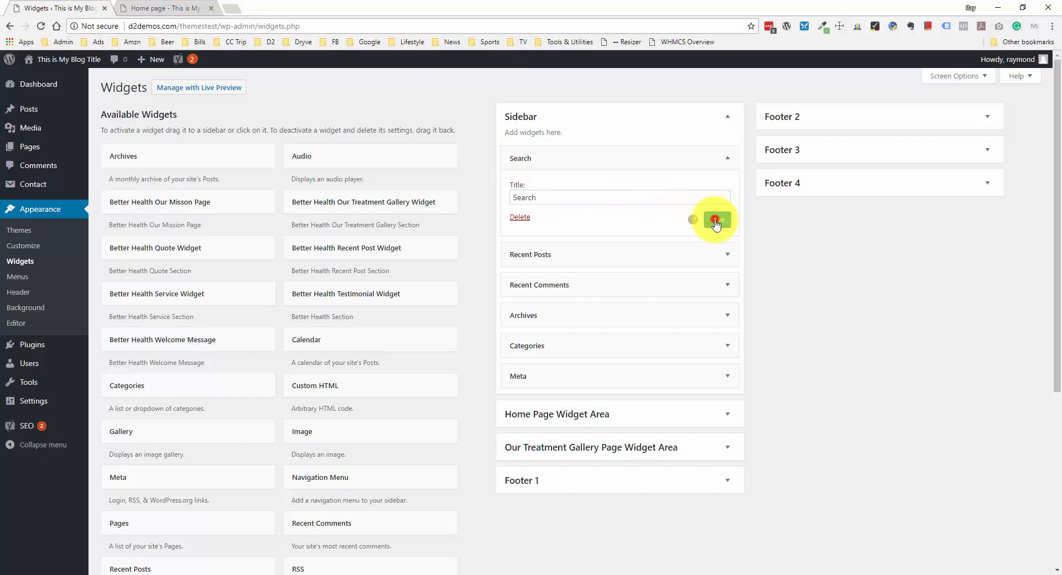
# Reload the live home page and check the heading above the sidebar's search box against the other widget headings
pyautogui.click(168, 9)
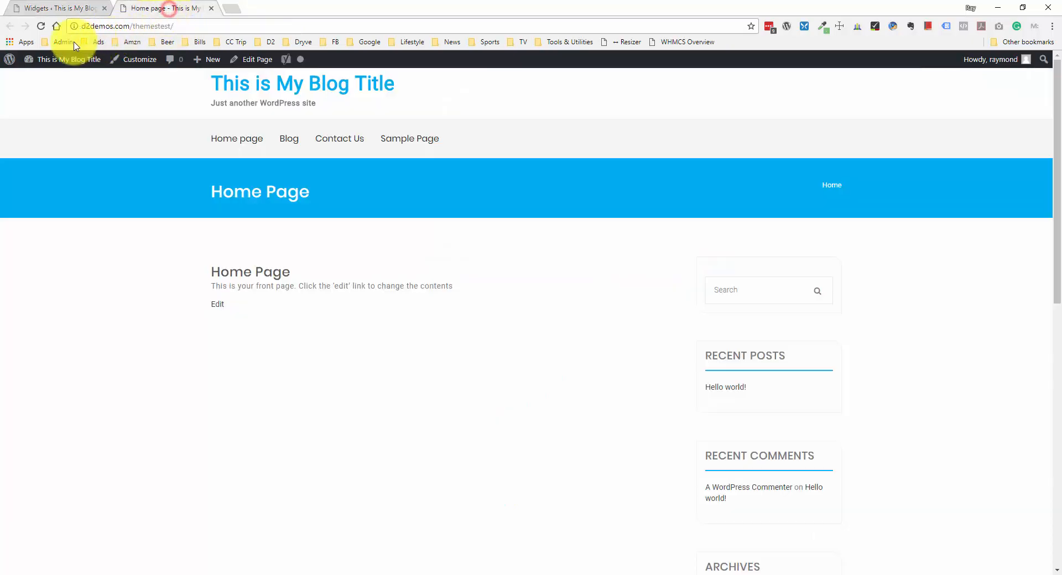
pyautogui.click(40, 26)
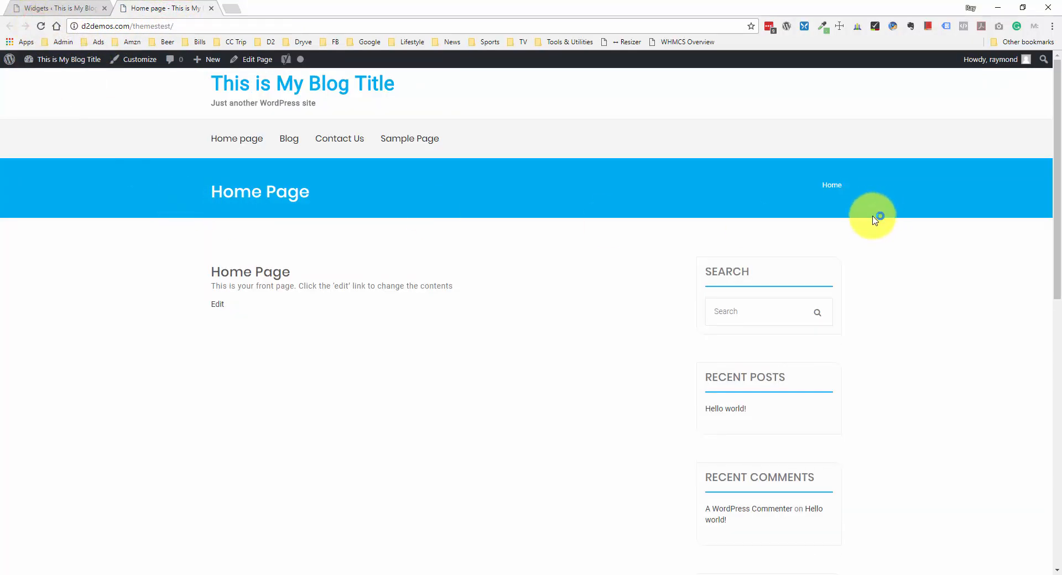
pyautogui.scroll(-2, 736, 160)
pyautogui.moveTo(715, 159); pyautogui.dragTo(768, 160)
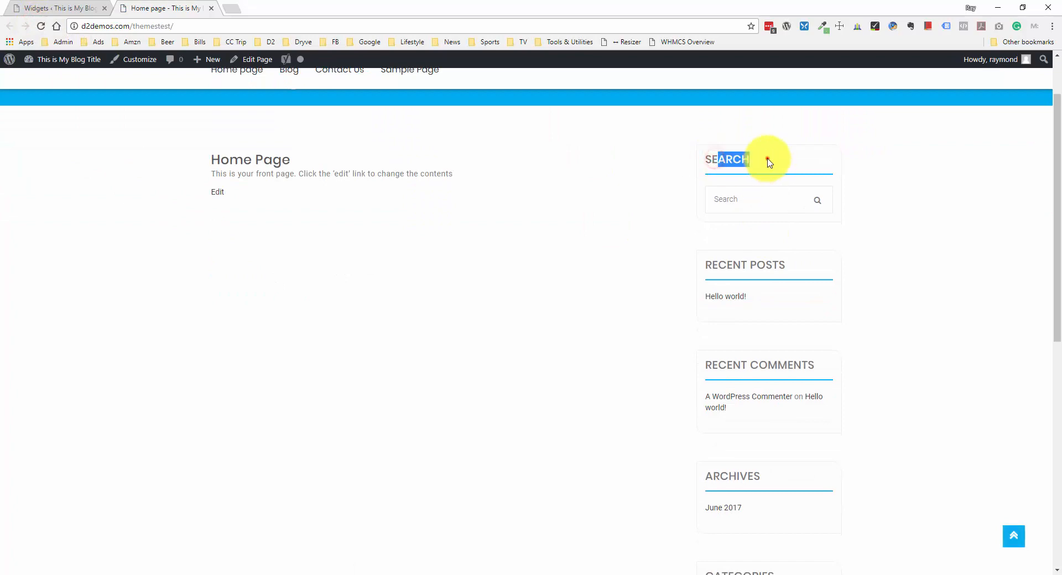
pyautogui.scroll(-7, 716, 168)
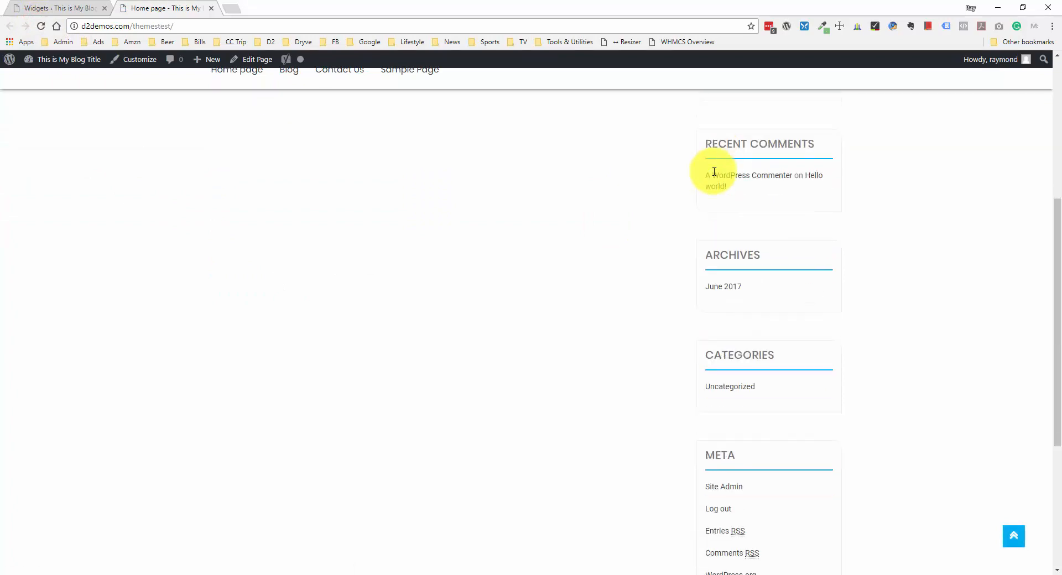
pyautogui.scroll(9, 717, 177)
# Return to the Widgets page and add a Pages widget to the Sidebar between Categories and Meta
pyautogui.click(52, 9)
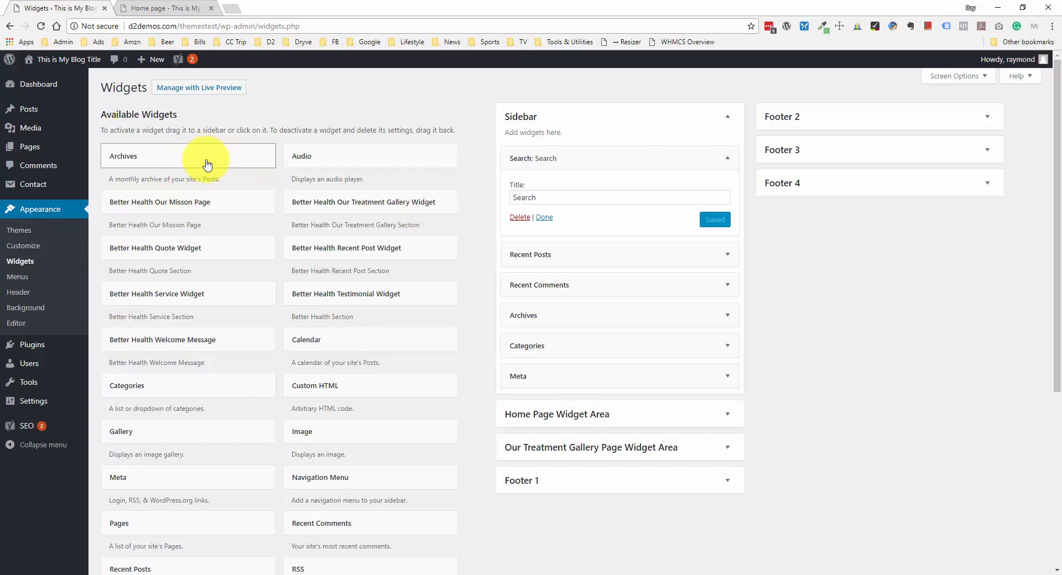
pyautogui.scroll(-1, 203, 254)
pyautogui.scroll(-1, 209, 323)
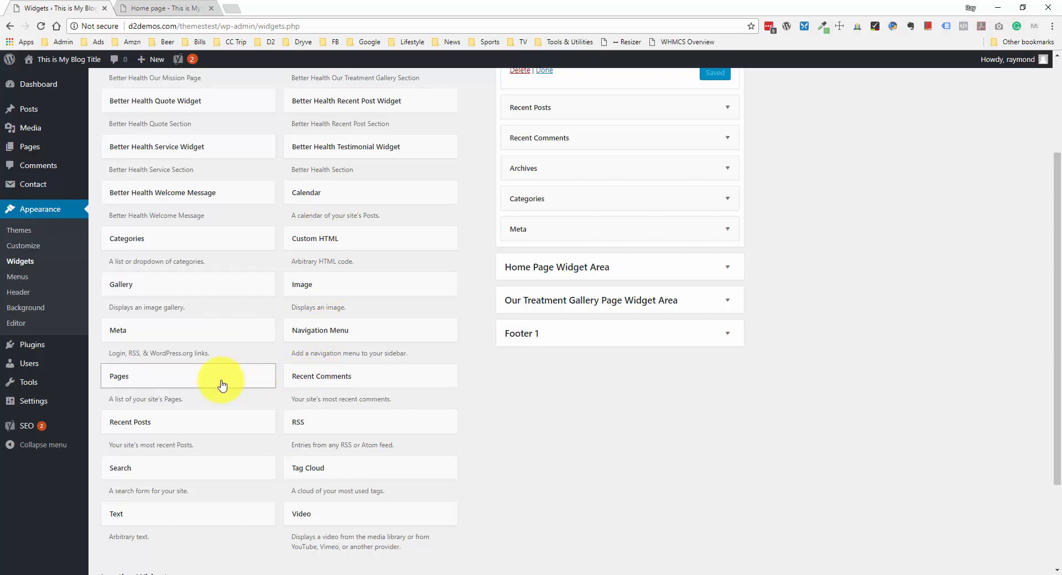
pyautogui.scroll(-3, 222, 383)
pyautogui.scroll(4, 222, 383)
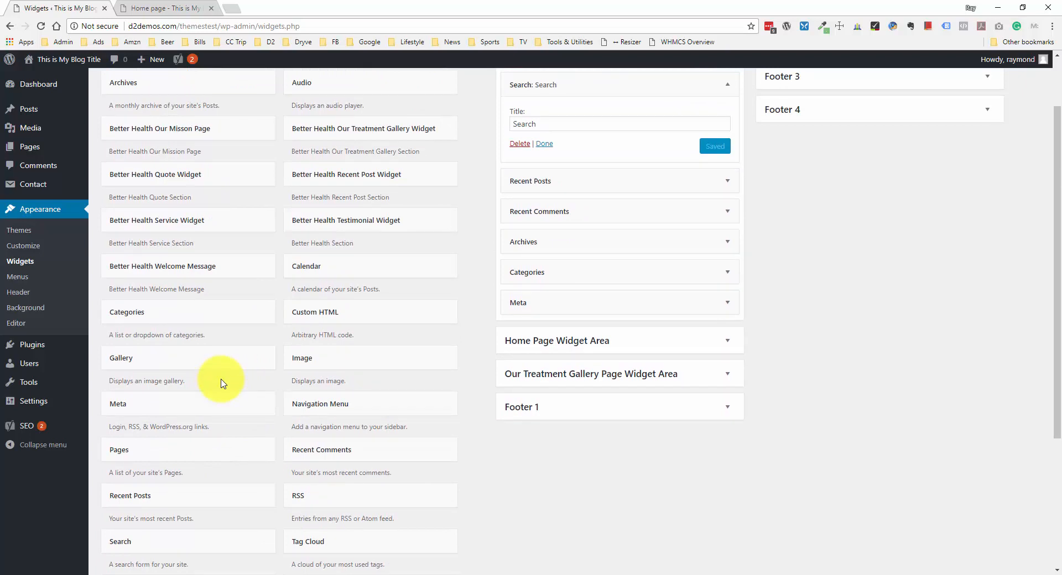
pyautogui.scroll(-1, 222, 383)
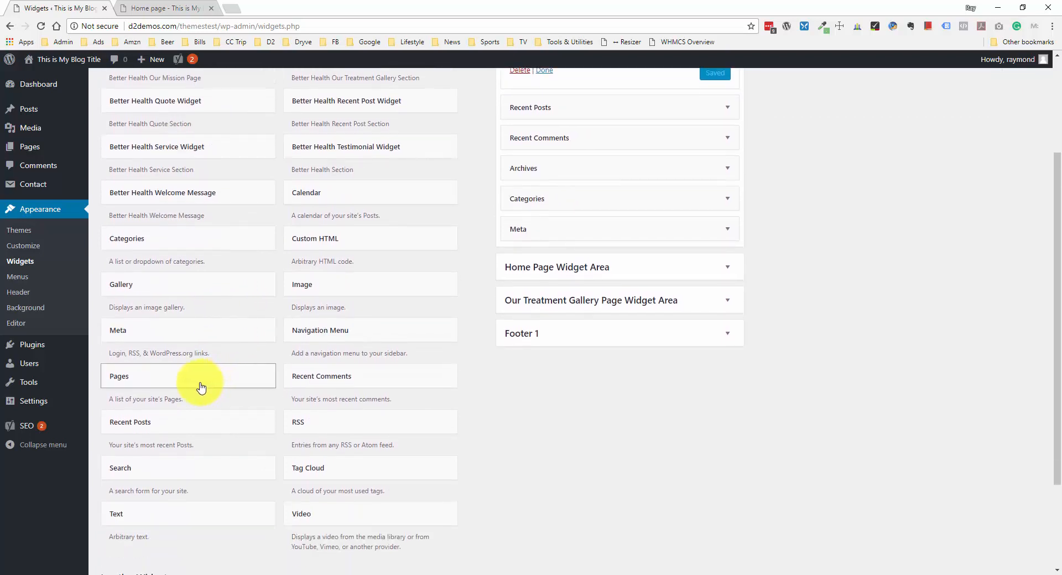
pyautogui.moveTo(200, 384); pyautogui.dragTo(617, 247)
# Examine the Pages widget's title, sort and exclude settings, and delete the widget from the Sidebar
pyautogui.click(581, 302)
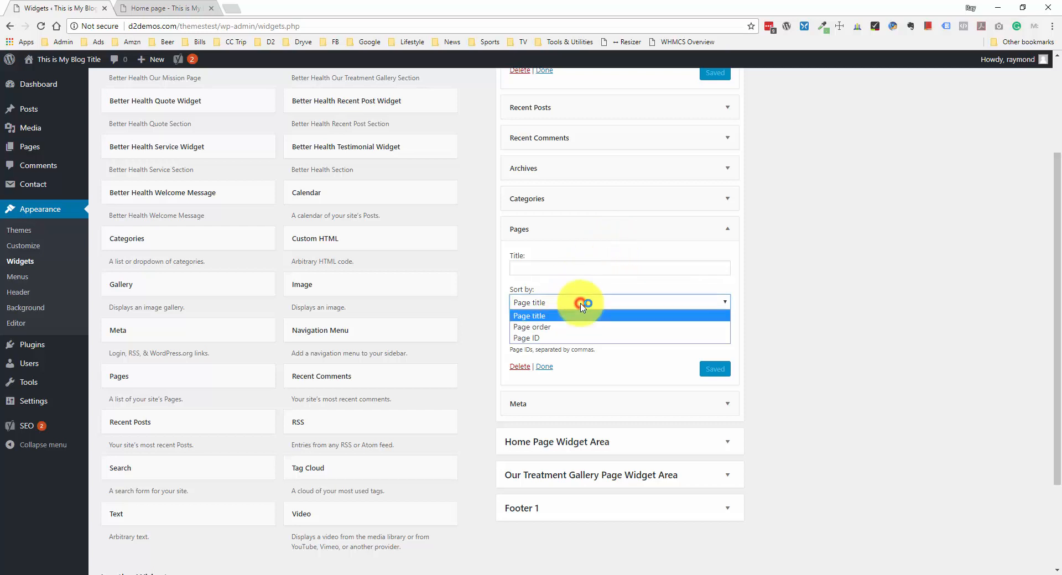
pyautogui.click(579, 269)
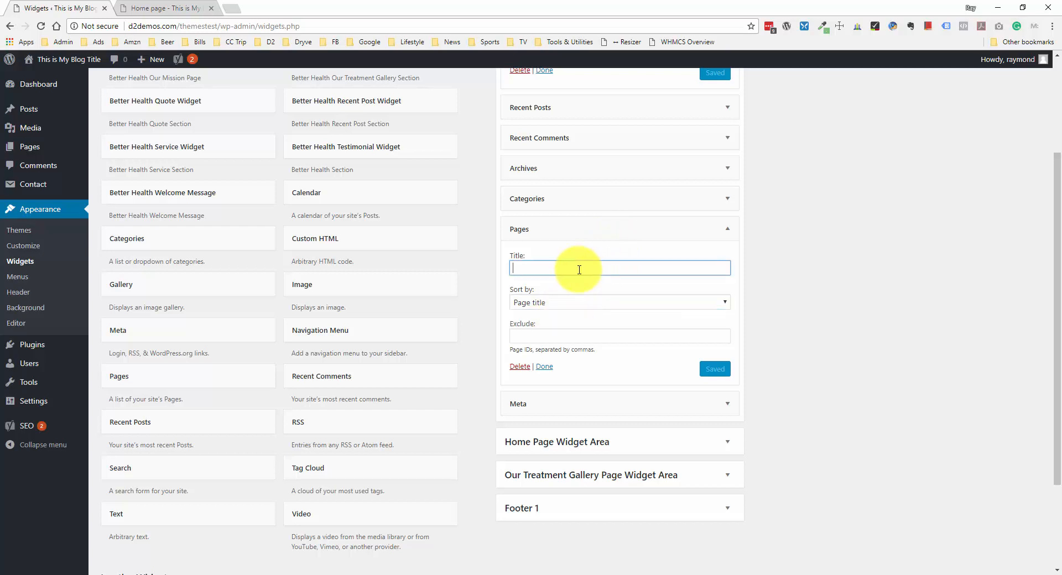
pyautogui.click(551, 335)
pyautogui.click(510, 350)
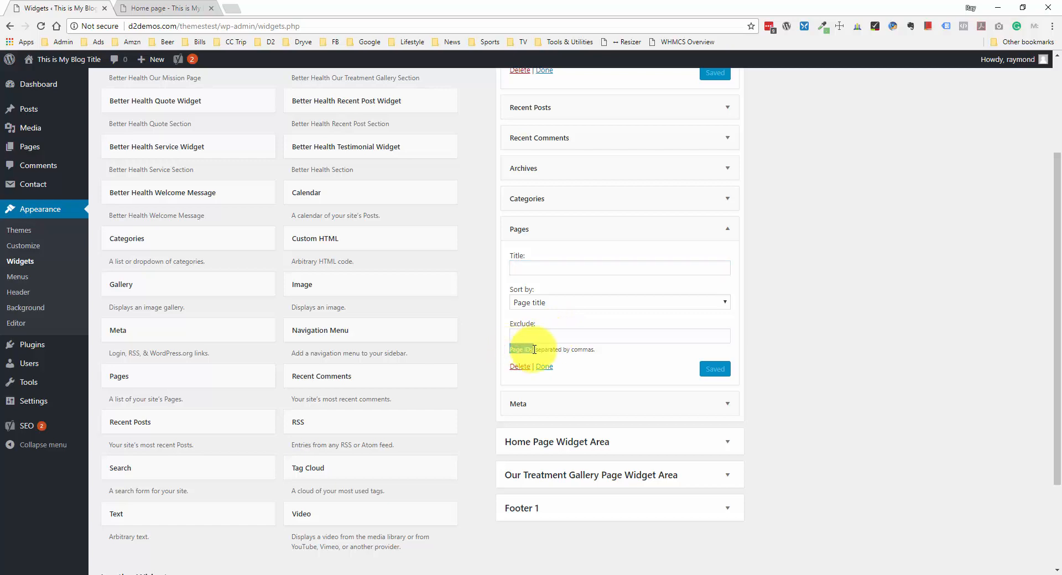
pyautogui.click(519, 368)
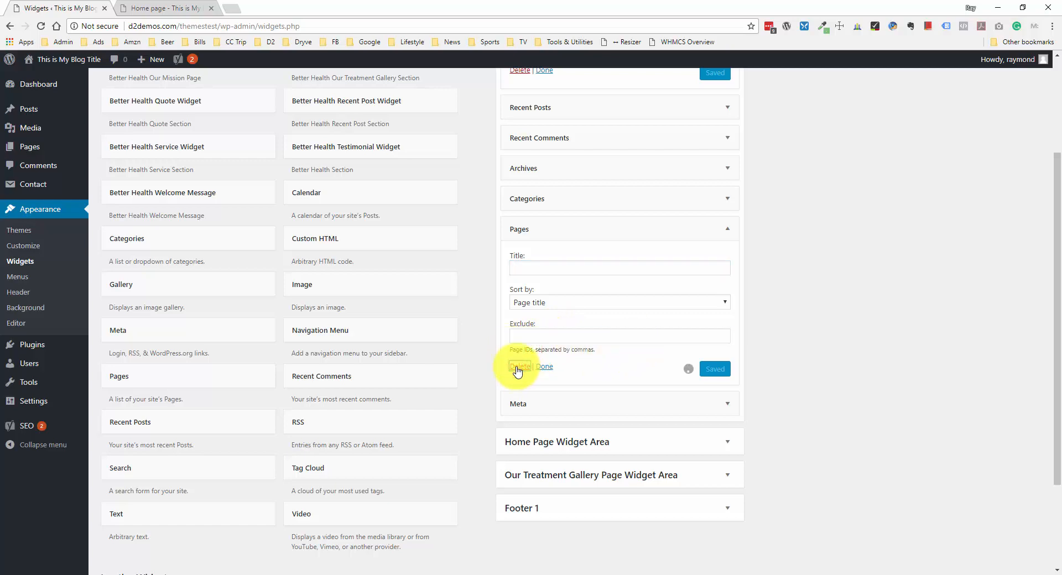
# Collapse the Search widget's settings and move Recent Comments from the Sidebar to the Inactive Widgets area
pyautogui.scroll(5, 429, 437)
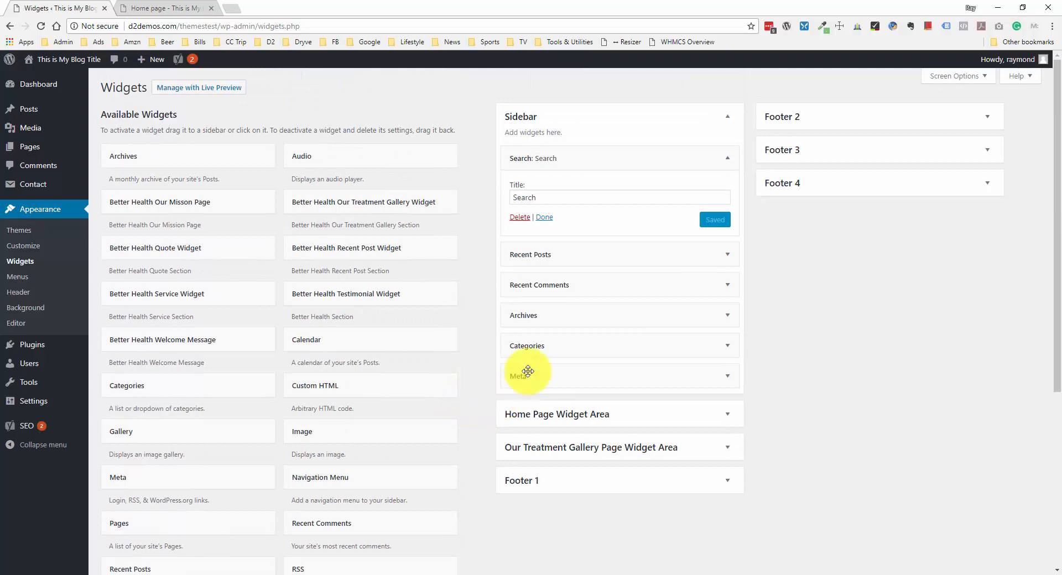
pyautogui.click(653, 159)
pyautogui.scroll(-2, 608, 176)
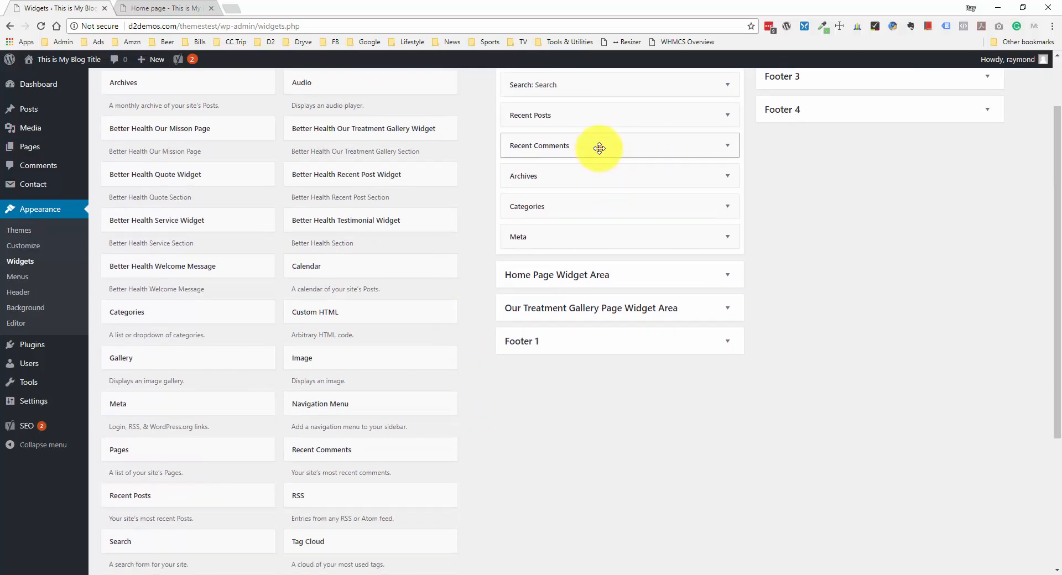
pyautogui.moveTo(598, 148); pyautogui.dragTo(249, 485)
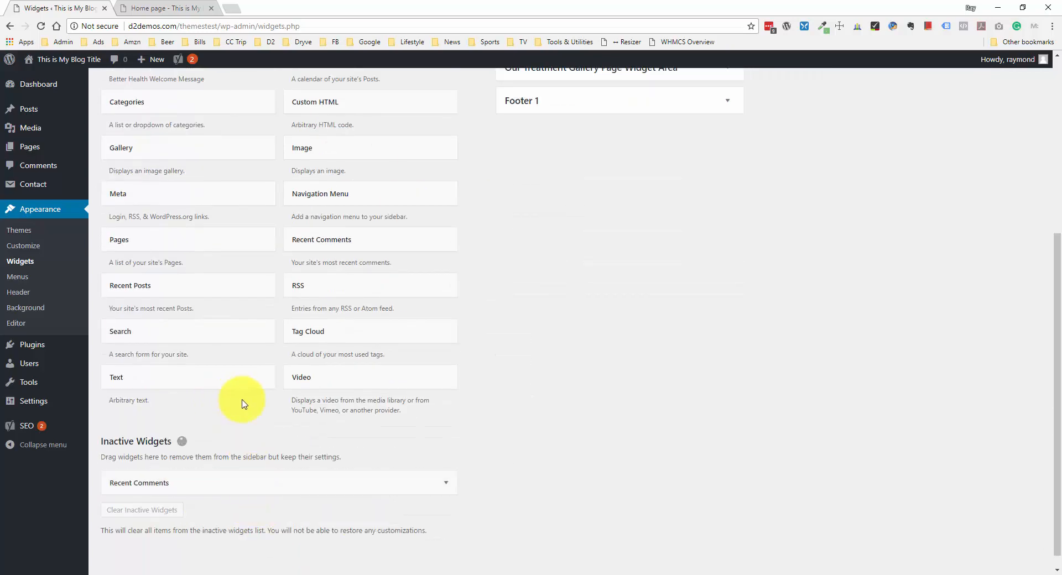
pyautogui.scroll(5, 413, 537)
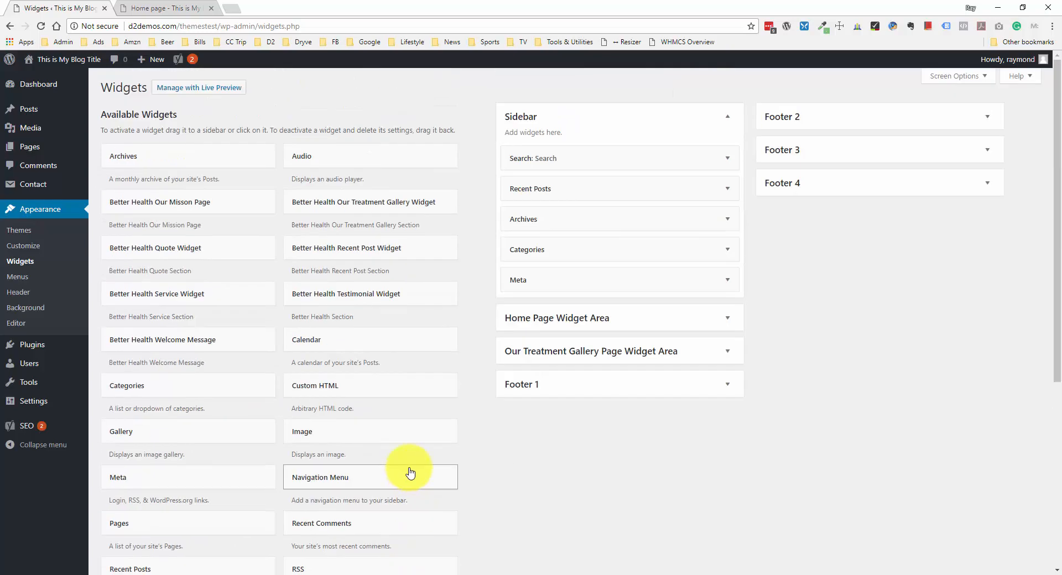
pyautogui.scroll(-5, 537, 409)
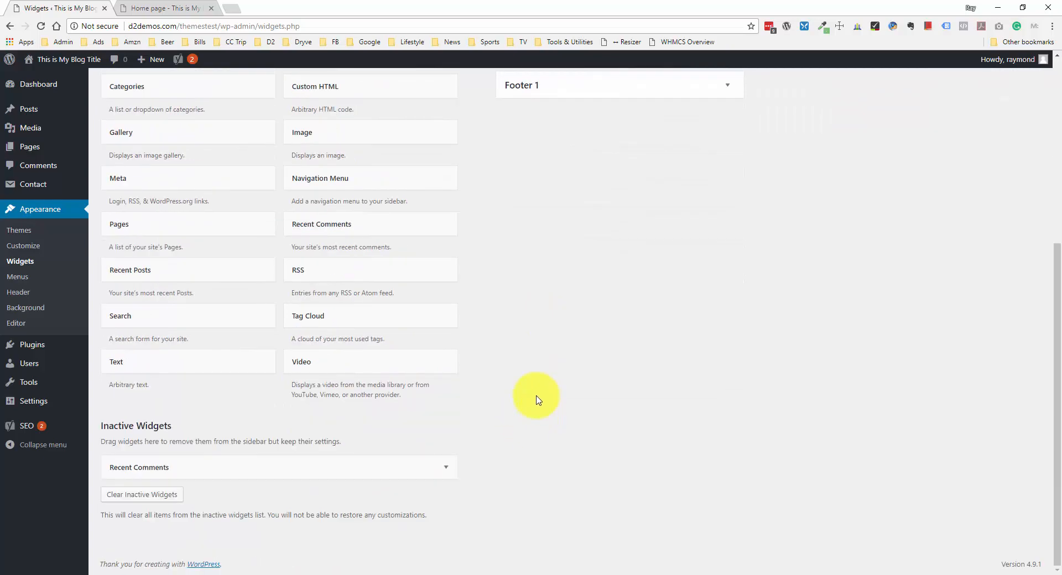
# Add a Navigation Menu widget to the Sidebar between Archives and Categories, and look over its title and menu settings
pyautogui.scroll(4, 539, 398)
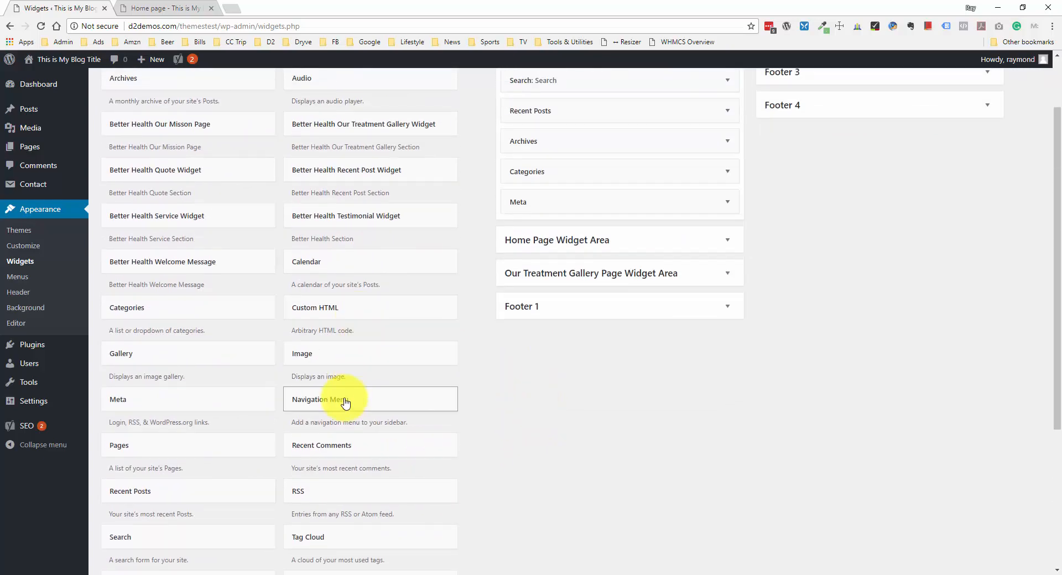
pyautogui.moveTo(346, 394); pyautogui.dragTo(547, 178)
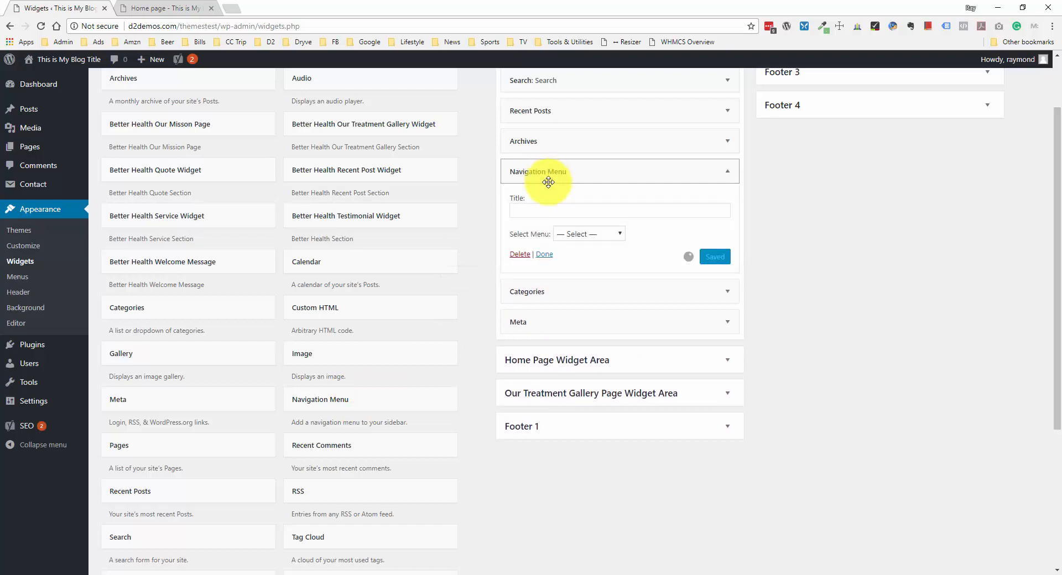
pyautogui.click(590, 233)
pyautogui.click(609, 209)
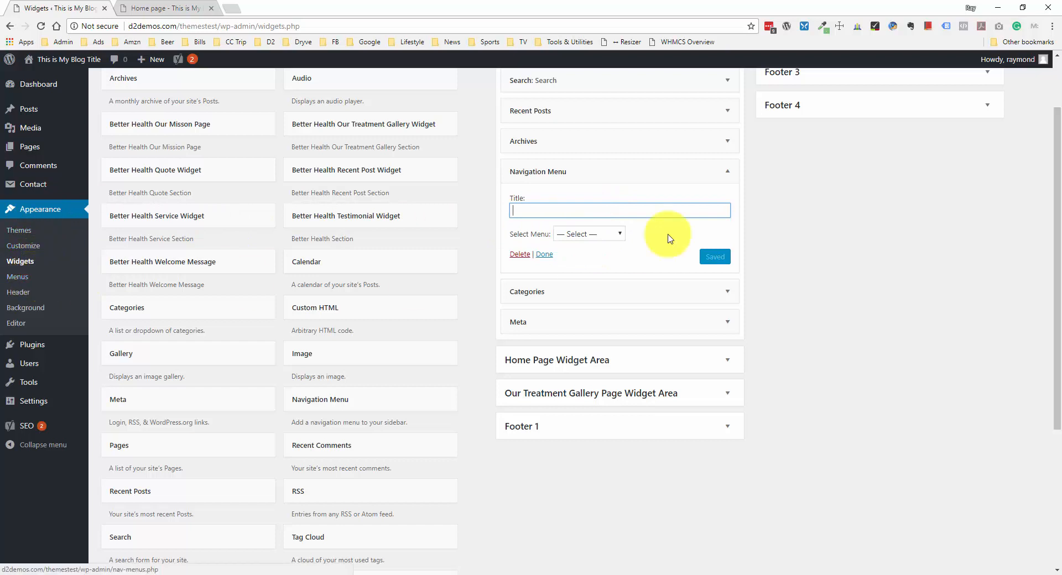
pyautogui.click(727, 172)
# Add a Custom HTML widget at the end of the Sidebar and inspect its content editor
pyautogui.scroll(2, 698, 192)
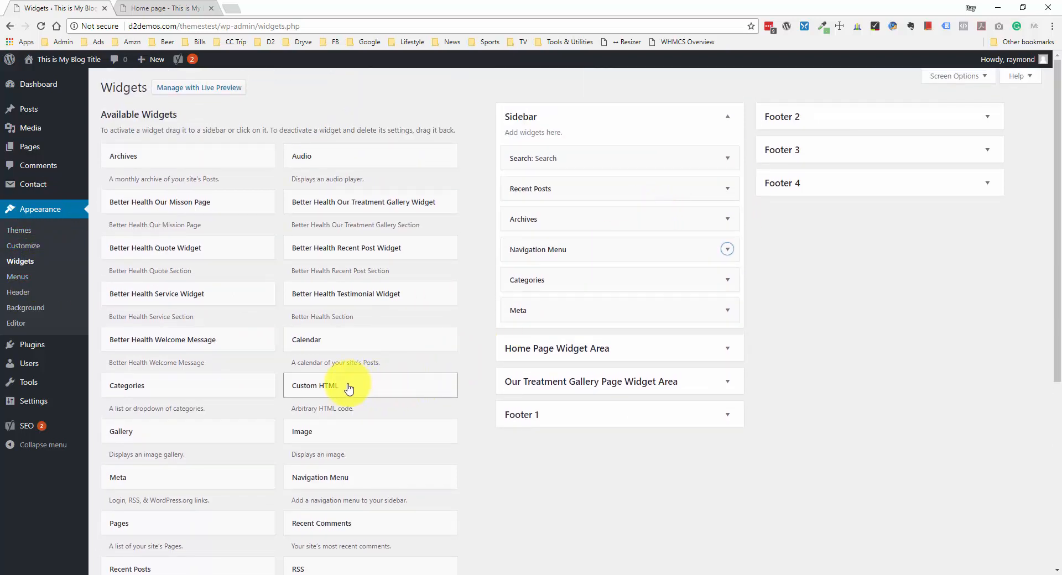
pyautogui.moveTo(377, 377); pyautogui.dragTo(564, 339)
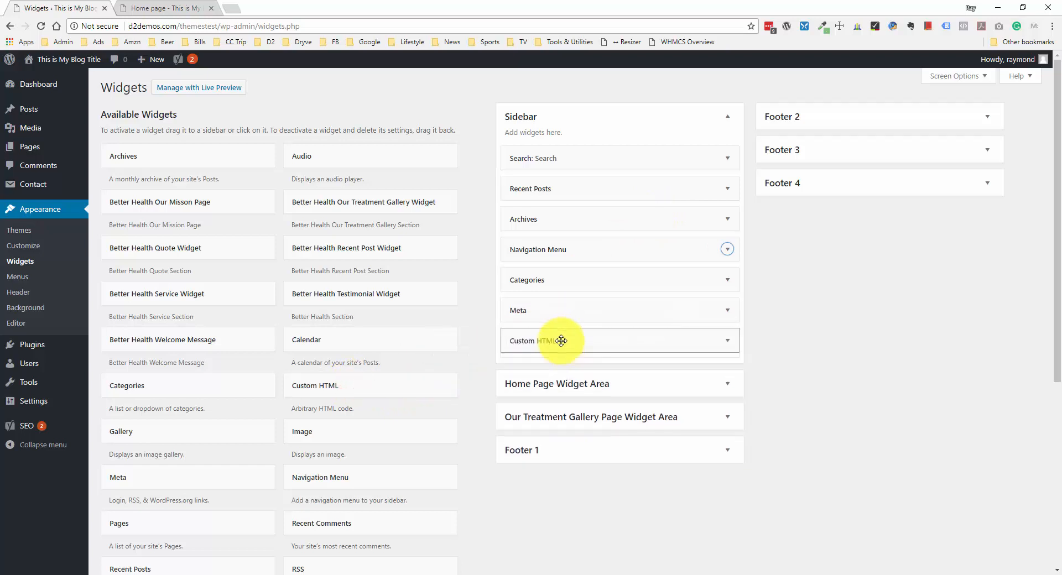
pyautogui.scroll(-1, 552, 421)
pyautogui.click(555, 379)
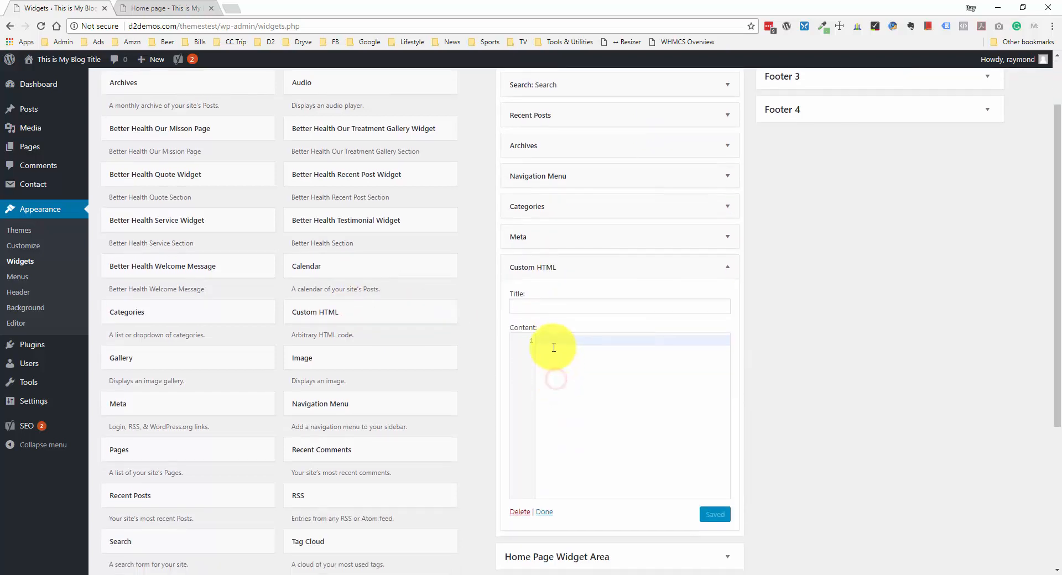
# Add a Text widget to the Sidebar between Meta and Custom HTML, and collapse both new widgets' settings
pyautogui.scroll(-2, 433, 289)
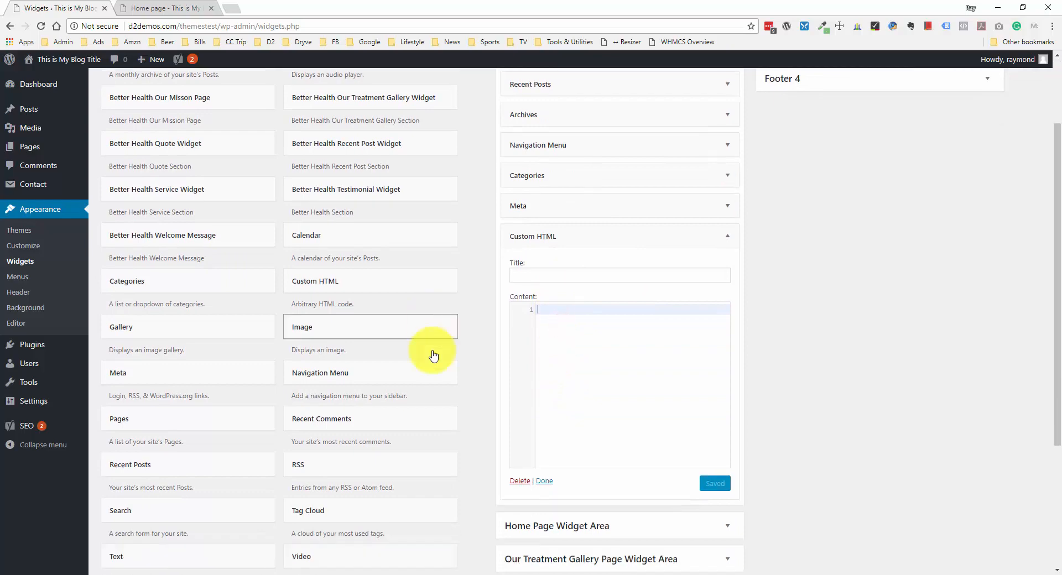
pyautogui.moveTo(203, 435); pyautogui.dragTo(598, 116)
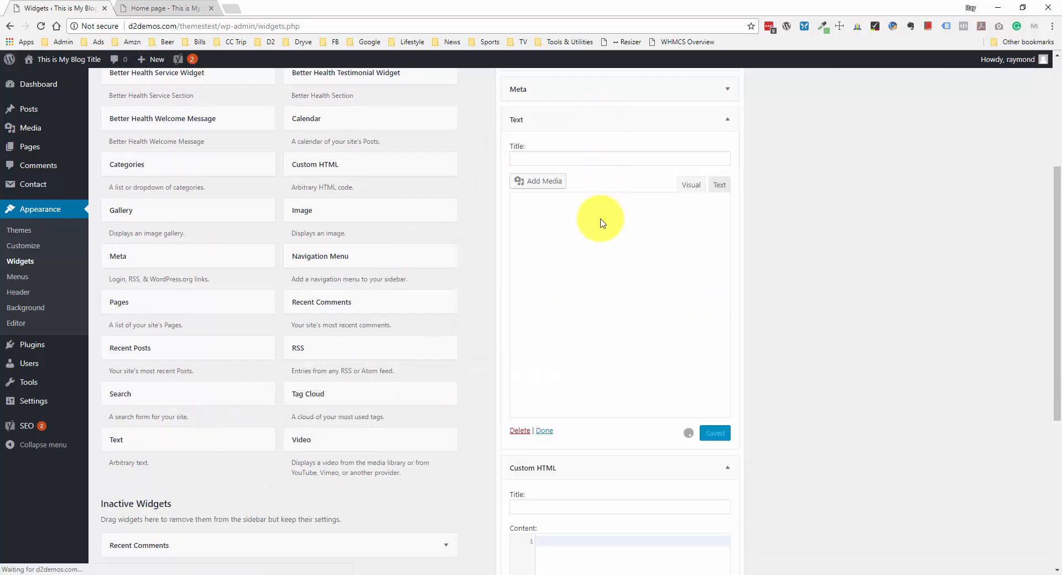
pyautogui.click(726, 388)
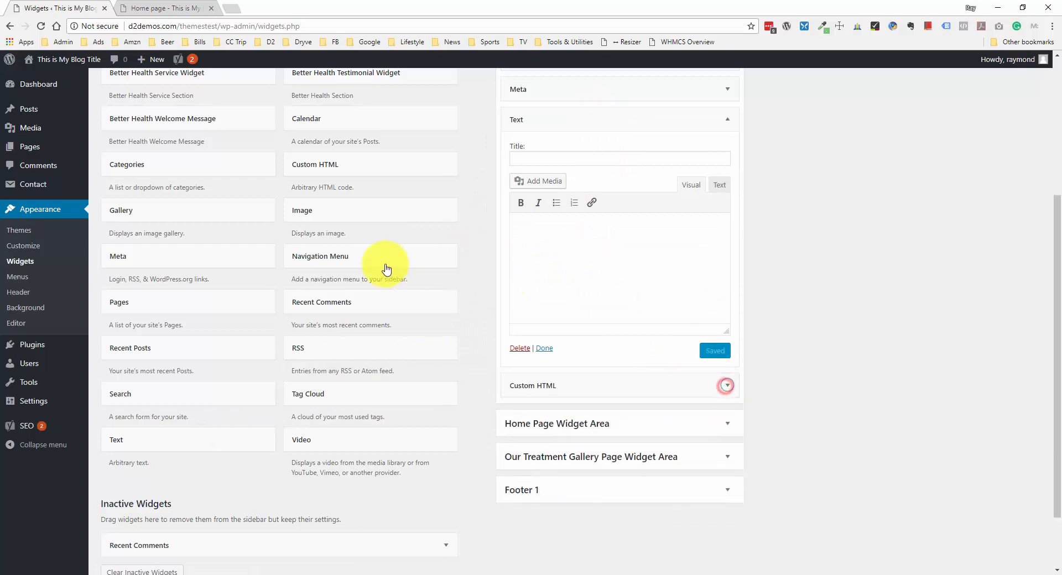
pyautogui.scroll(1, 677, 238)
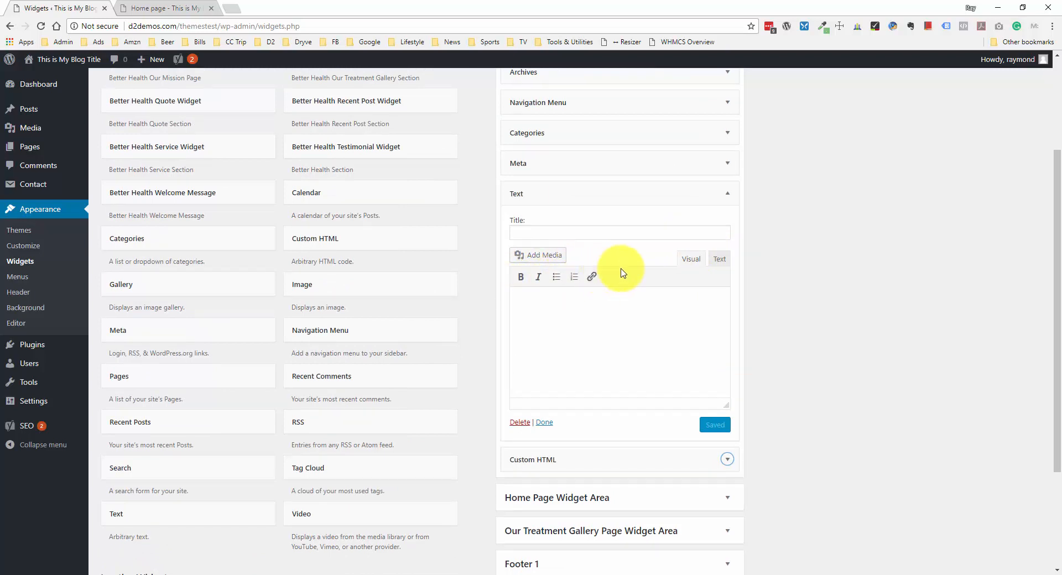
pyautogui.click(727, 196)
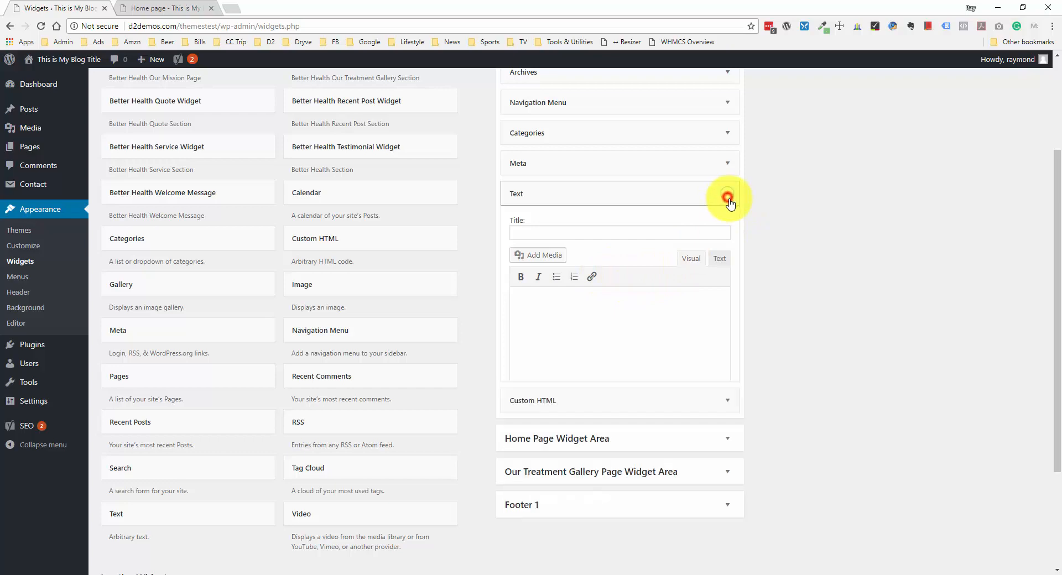
# Review the Sidebar's list of widgets, collapse the area, and check the contents of the Footer 1 area
pyautogui.scroll(3, 727, 220)
pyautogui.scroll(-2, 722, 206)
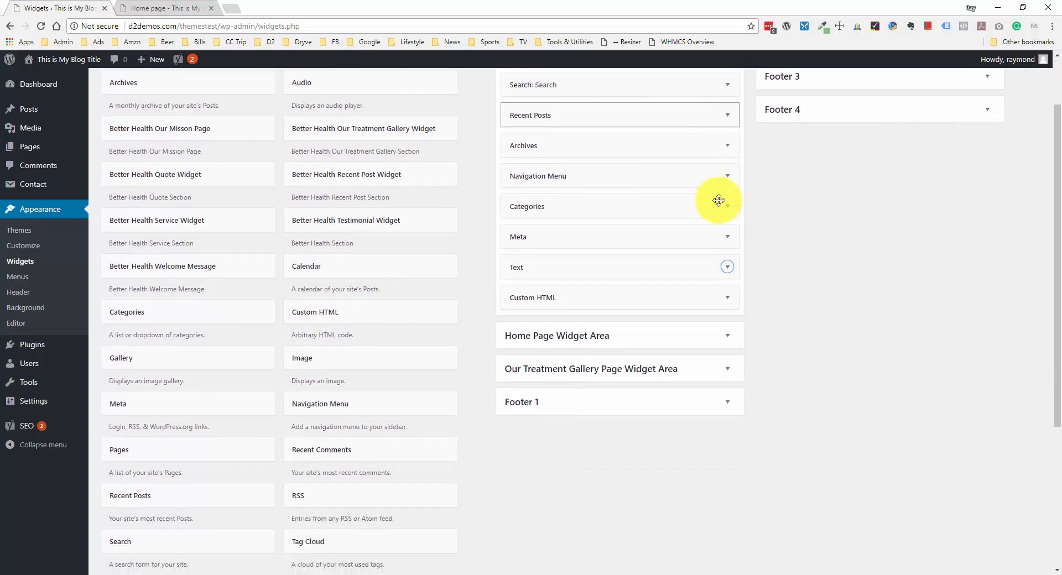
pyautogui.scroll(2, 718, 204)
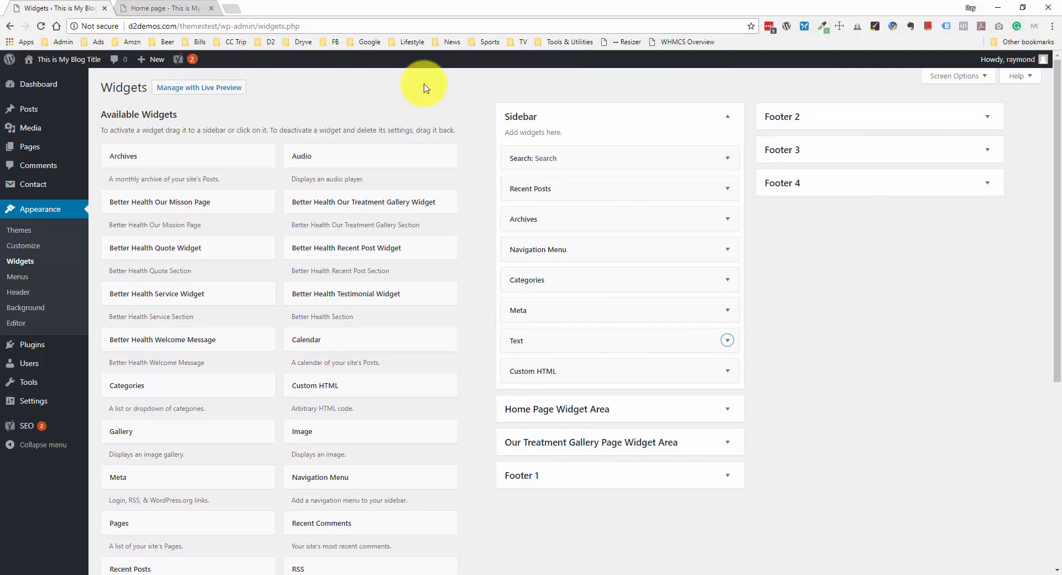
pyautogui.click(727, 117)
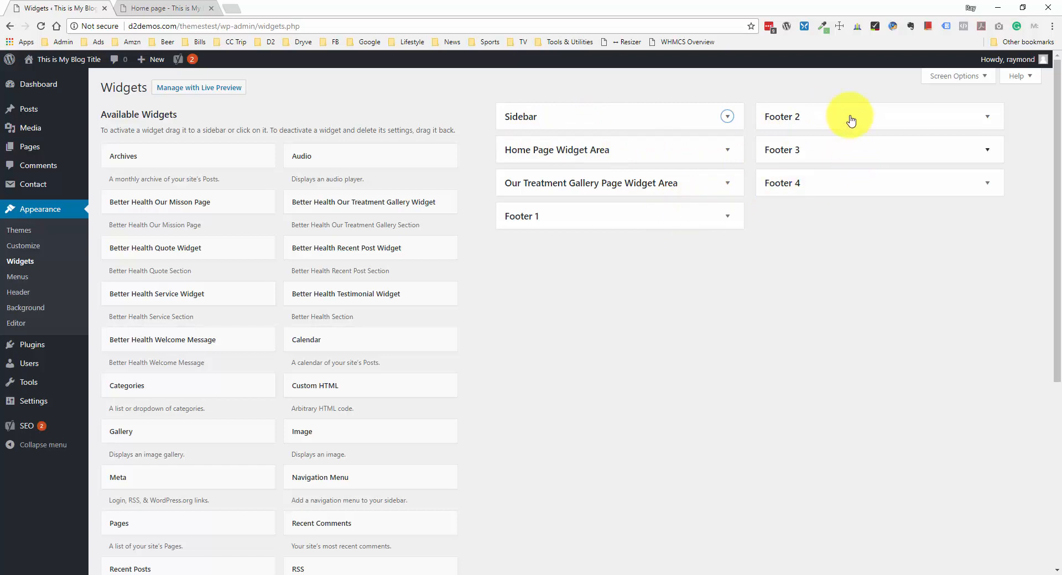
pyautogui.click(727, 217)
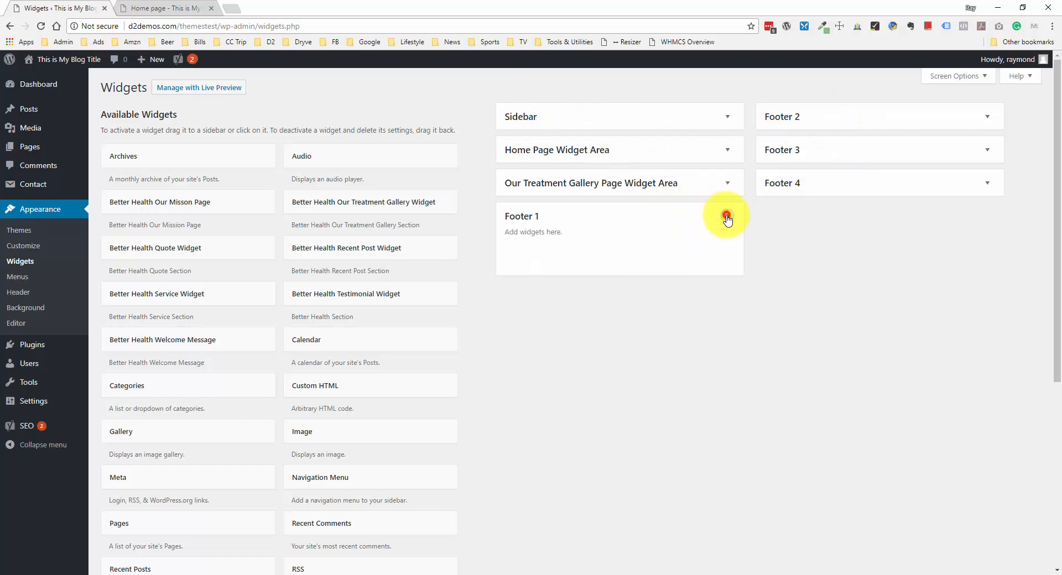
pyautogui.click(726, 216)
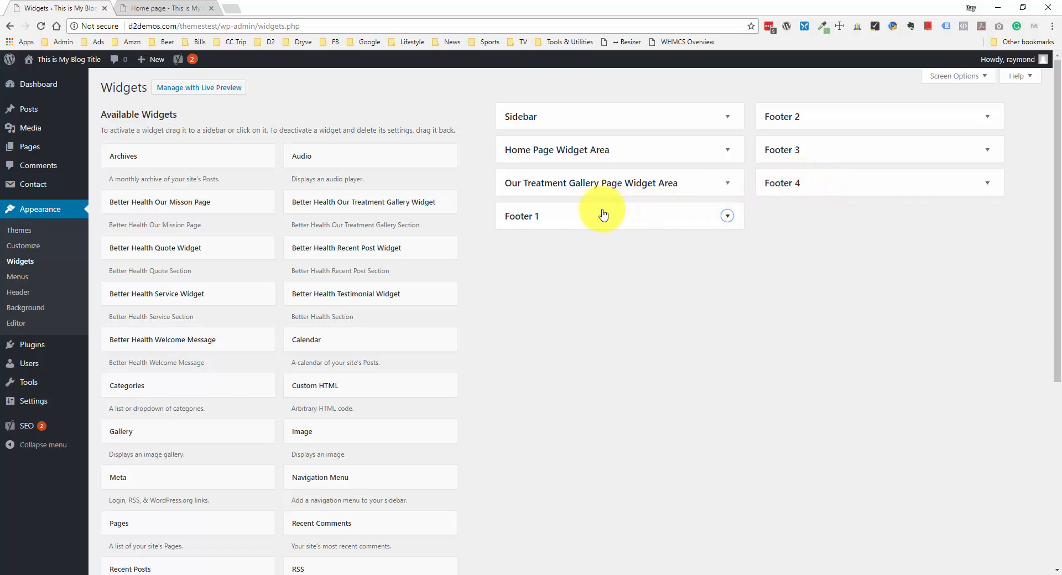
# Check the contents of the Home Page Widget Area, collapse it, and look over the available widgets
pyautogui.click(591, 159)
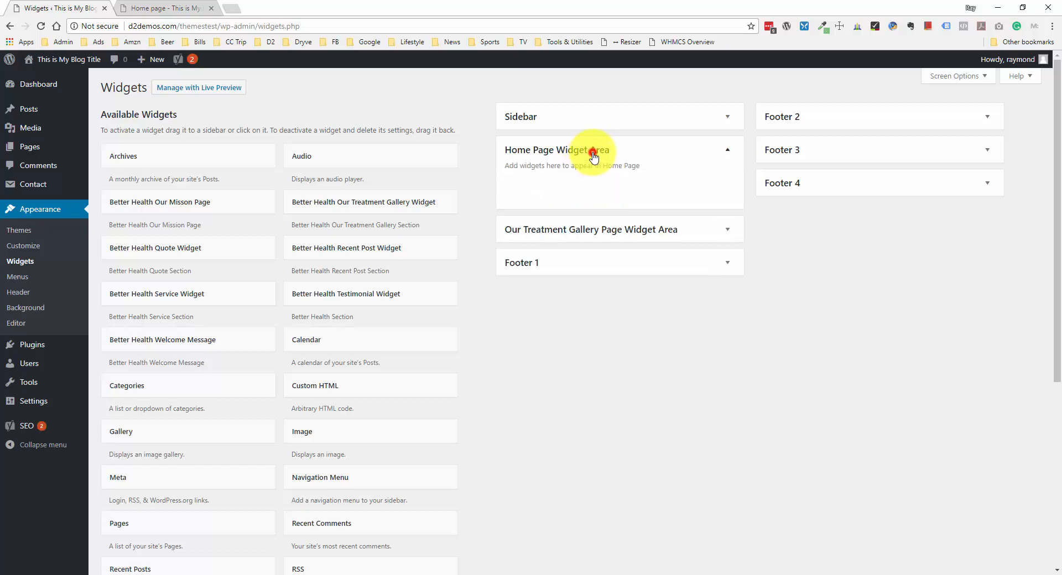
pyautogui.click(604, 154)
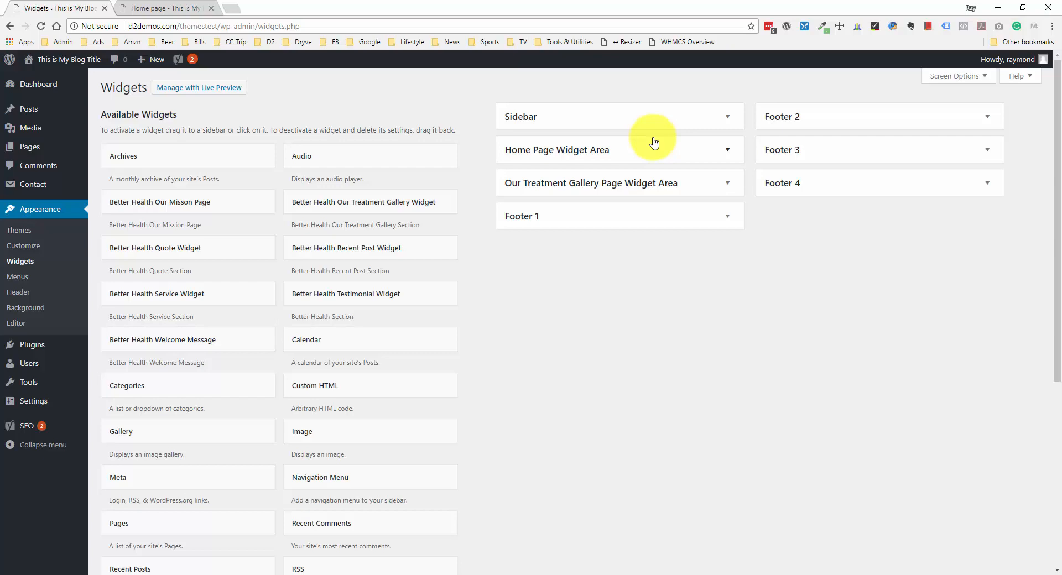
pyautogui.scroll(-7, 706, 267)
pyautogui.scroll(7, 680, 296)
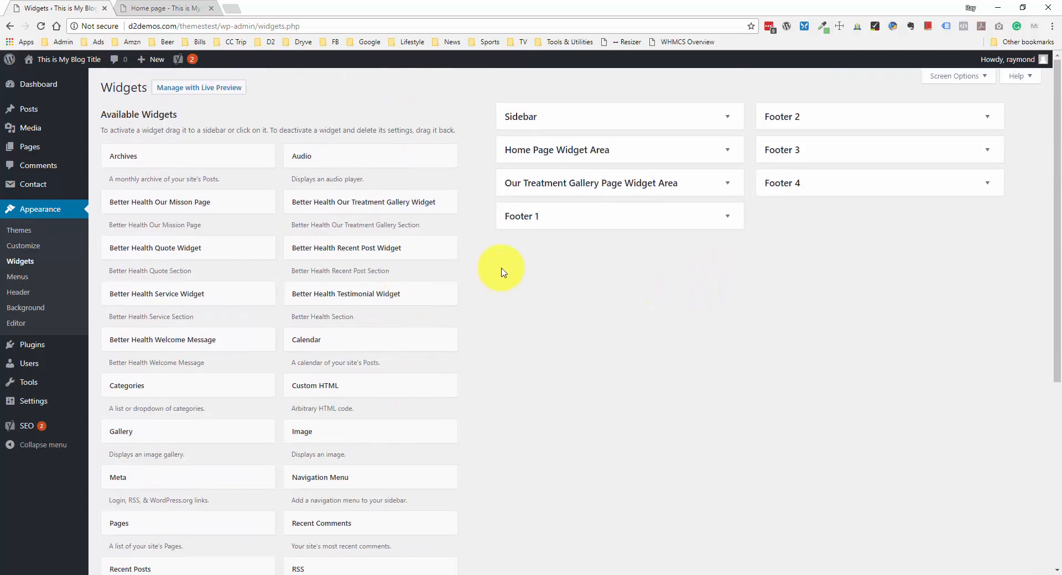
pyautogui.click(476, 265)
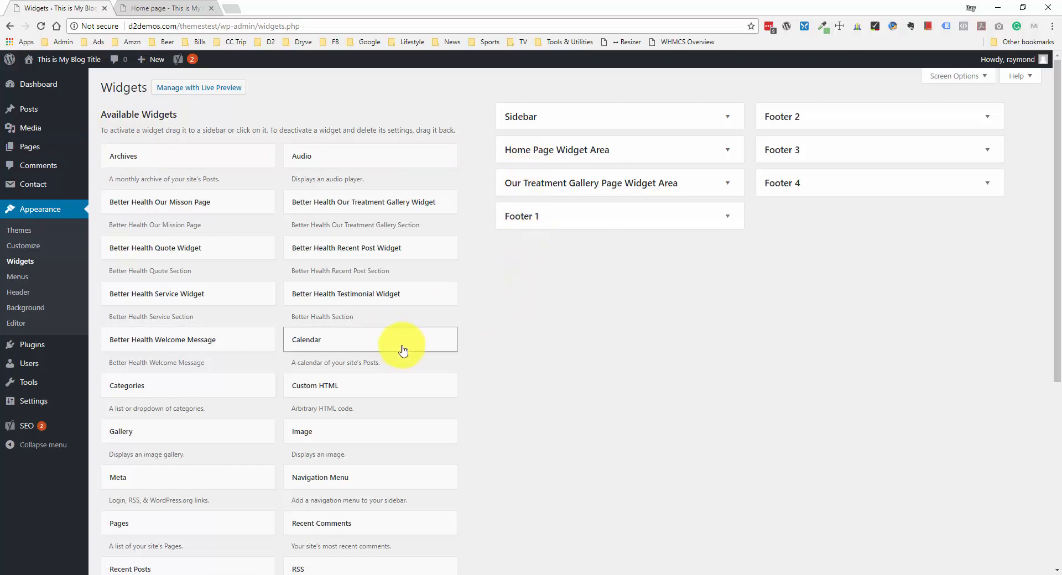
# Open the list of all users and check the role assigned to the existing account
pyautogui.moveTo(45, 372)
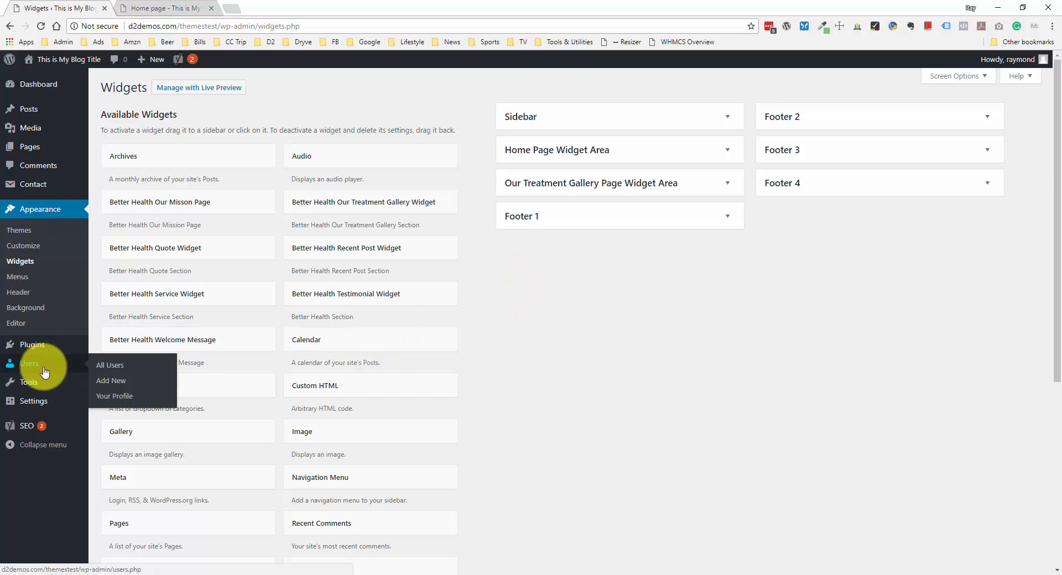
pyautogui.click(45, 372)
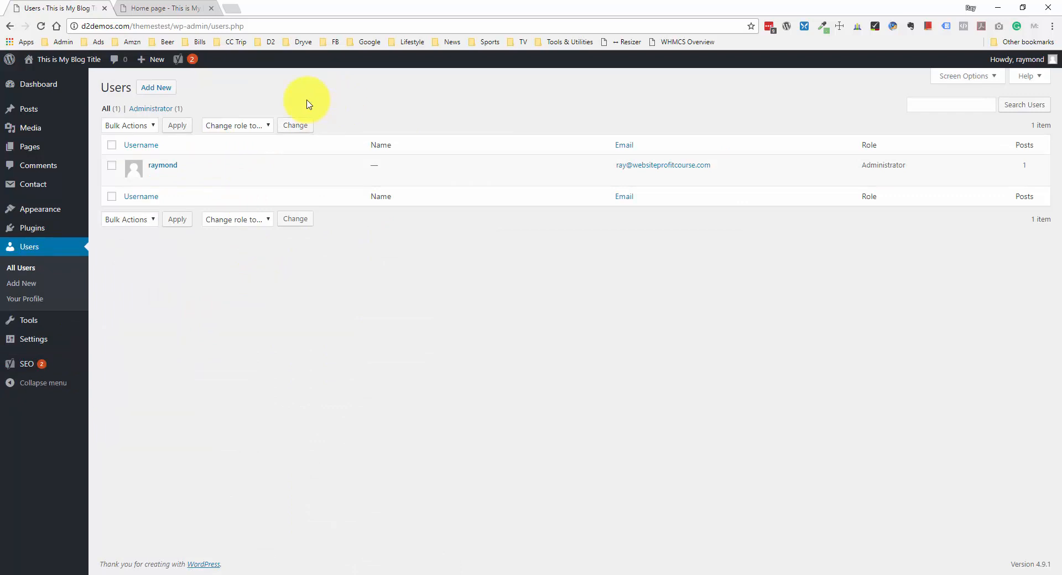
pyautogui.moveTo(863, 165); pyautogui.dragTo(915, 169)
pyautogui.click(915, 169)
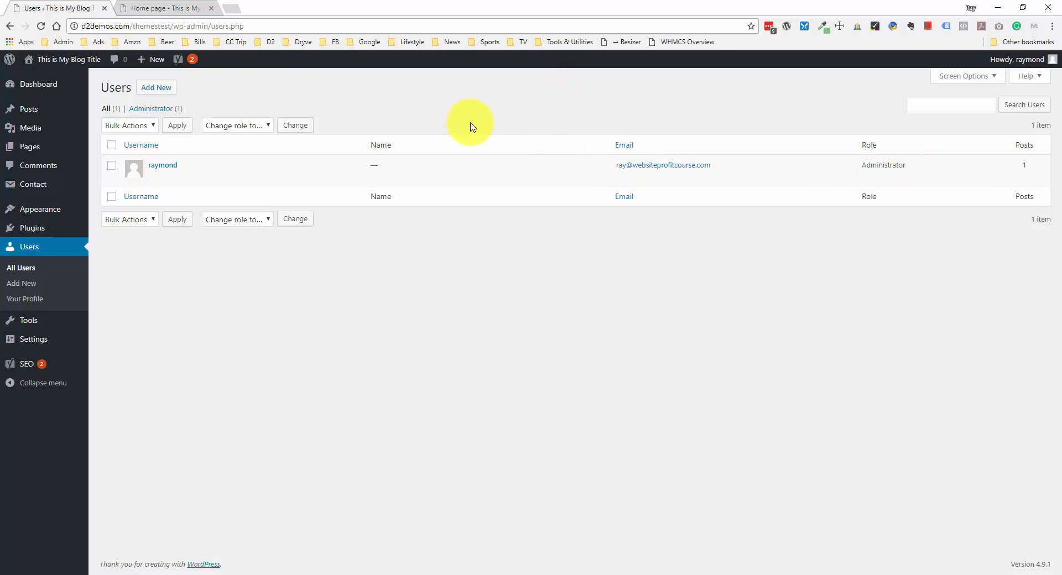
# Open the form for adding a new user and look over its username, email and name fields
pyautogui.click(147, 89)
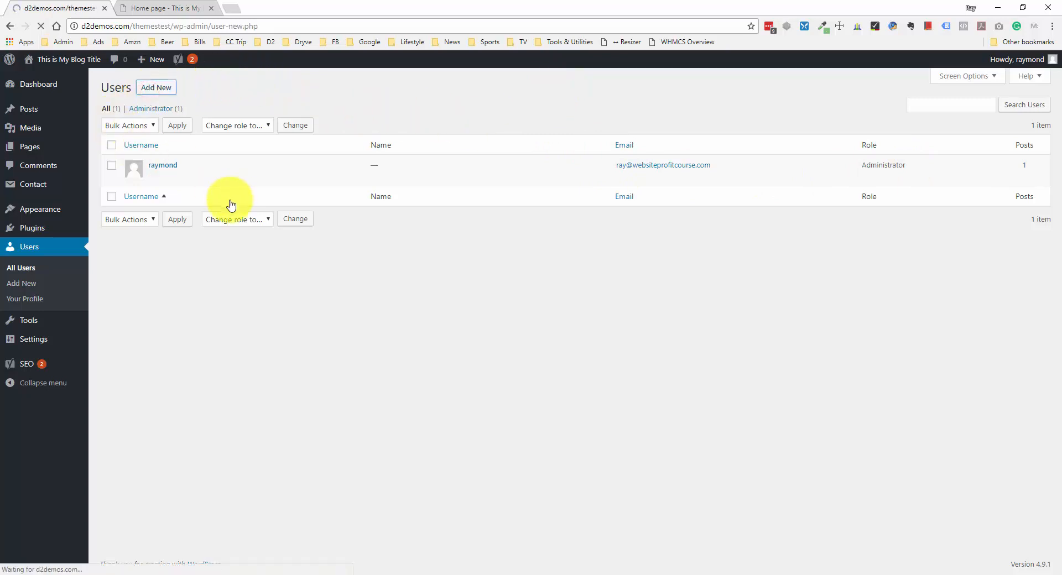
pyautogui.click(249, 139)
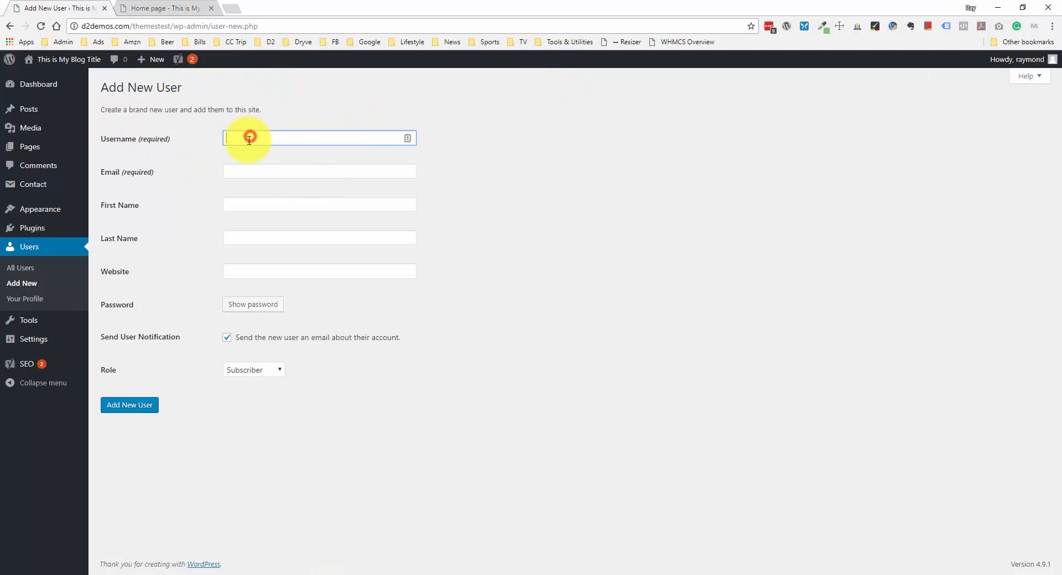
pyautogui.click(254, 171)
pyautogui.click(226, 216)
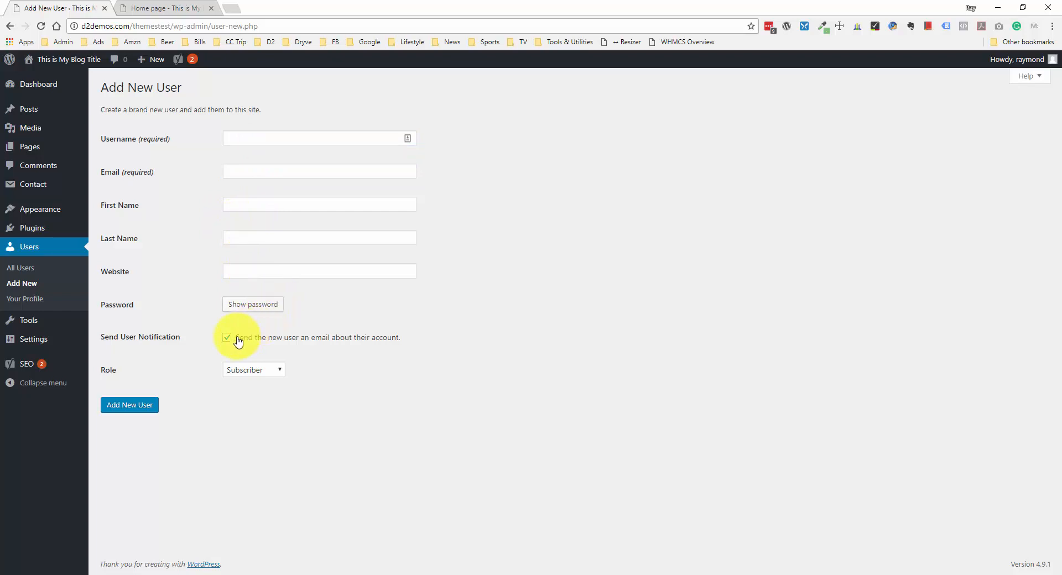
# Turn the email notification for the new user off and back on
pyautogui.moveTo(239, 340); pyautogui.dragTo(400, 346)
pyautogui.click(400, 346)
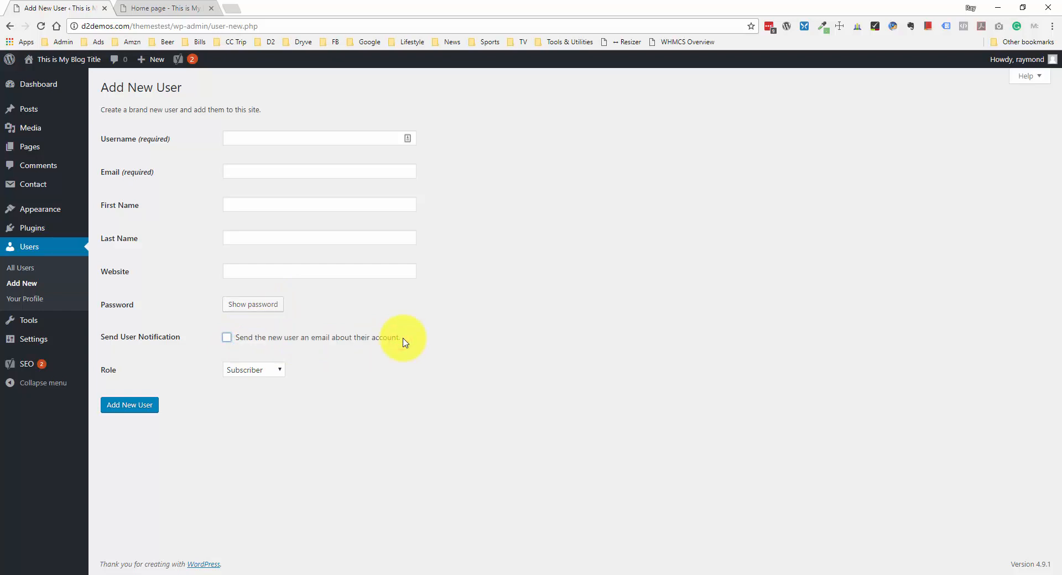
pyautogui.click(252, 343)
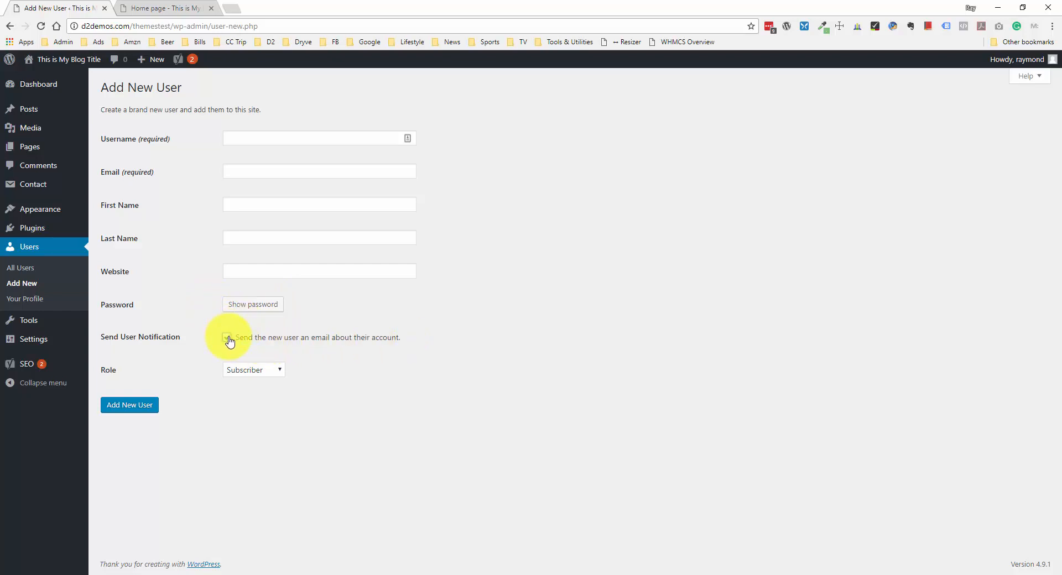
pyautogui.click(229, 340)
pyautogui.click(227, 341)
# Set the new user's role to Editor
pyautogui.click(270, 374)
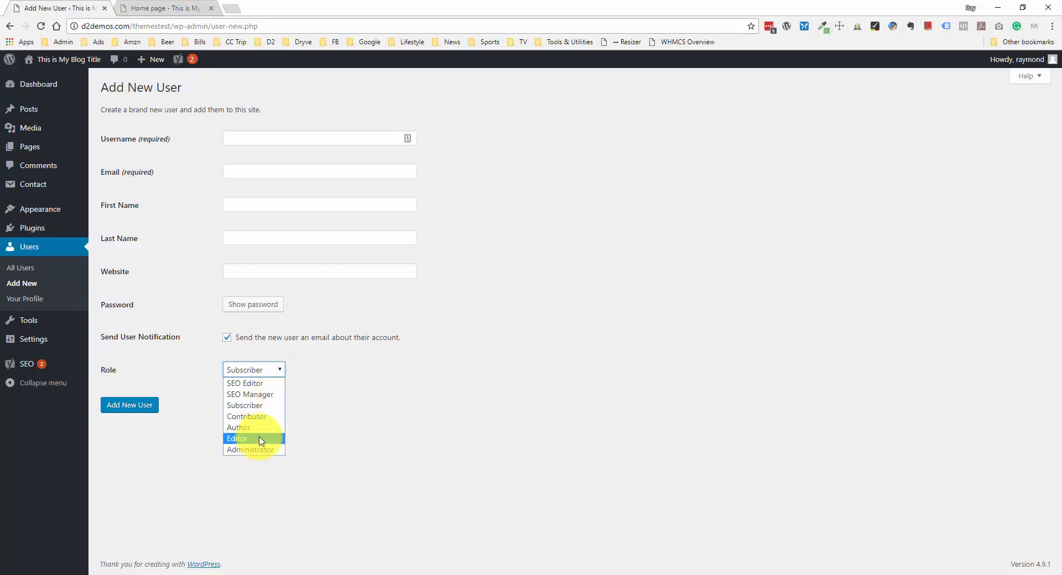
pyautogui.click(260, 438)
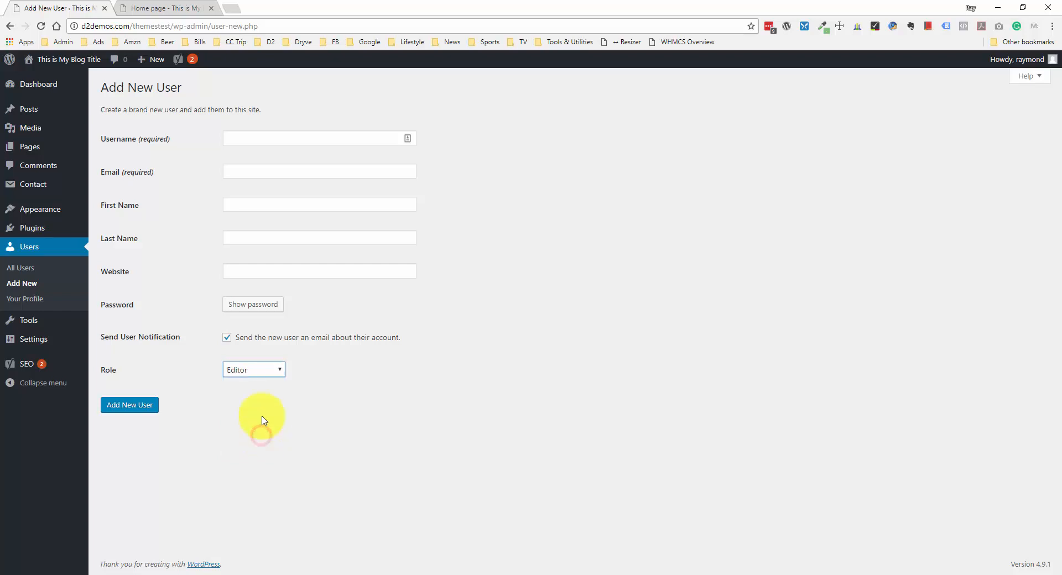
pyautogui.click(325, 372)
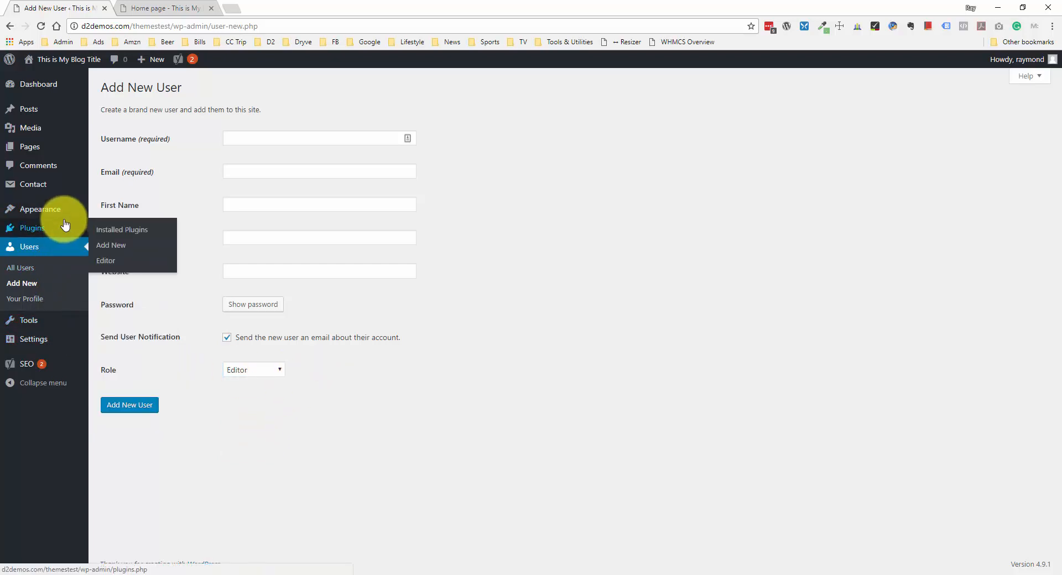
pyautogui.moveTo(51, 158)
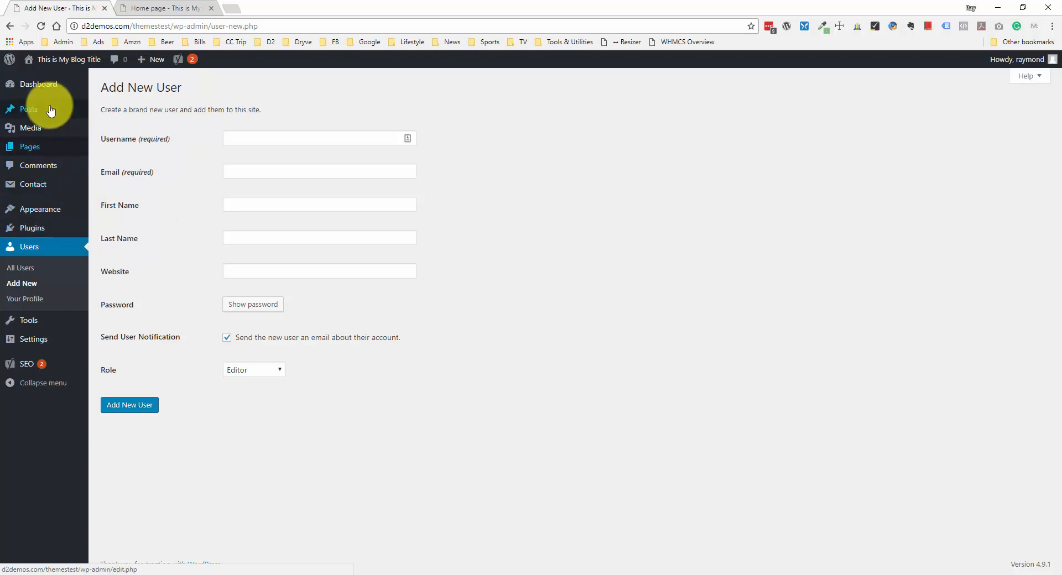
# Review the available roles and change the new user's role to Subscriber
pyautogui.click(271, 369)
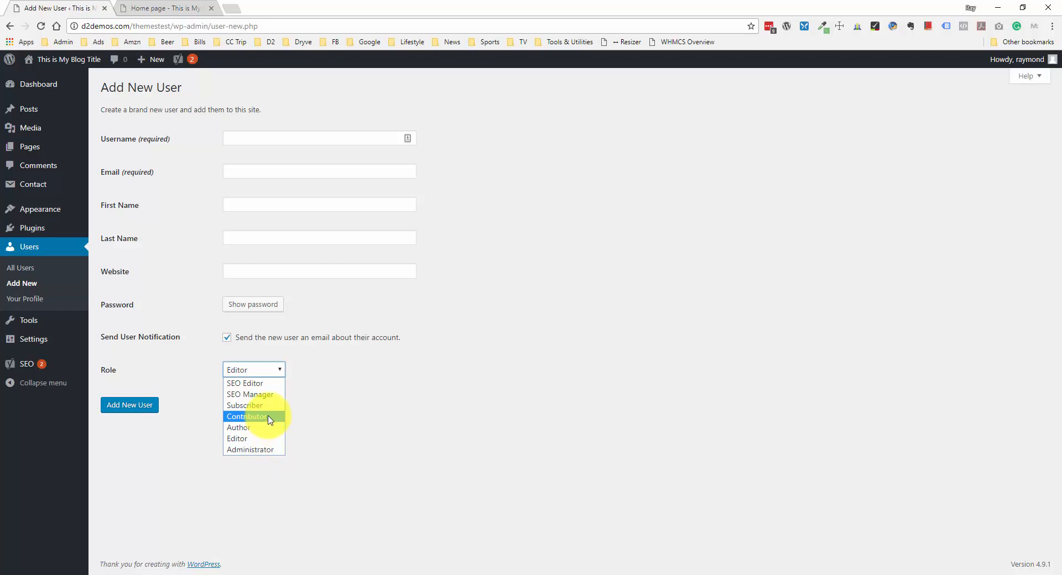
pyautogui.click(267, 406)
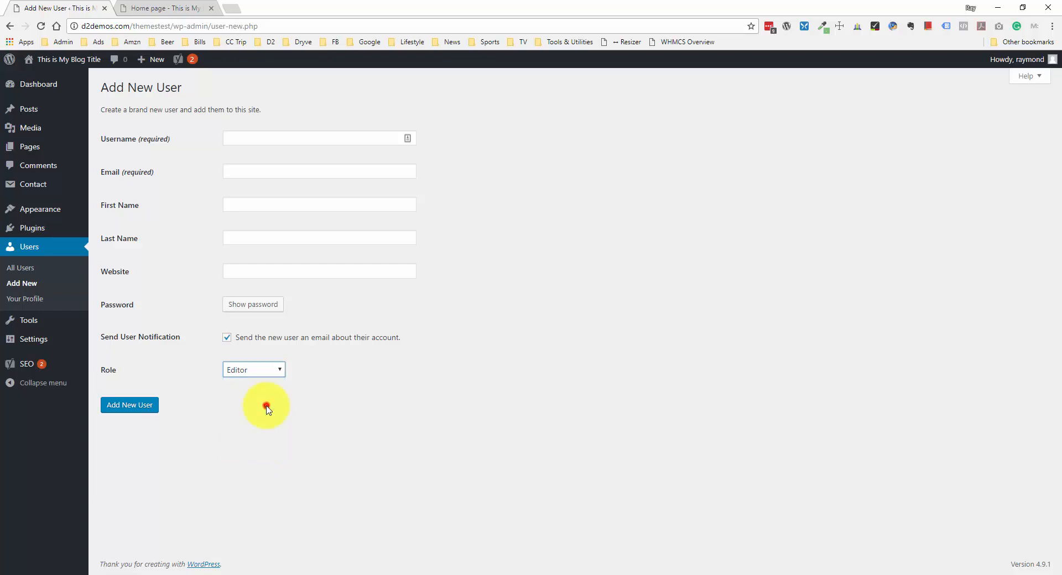
pyautogui.click(313, 363)
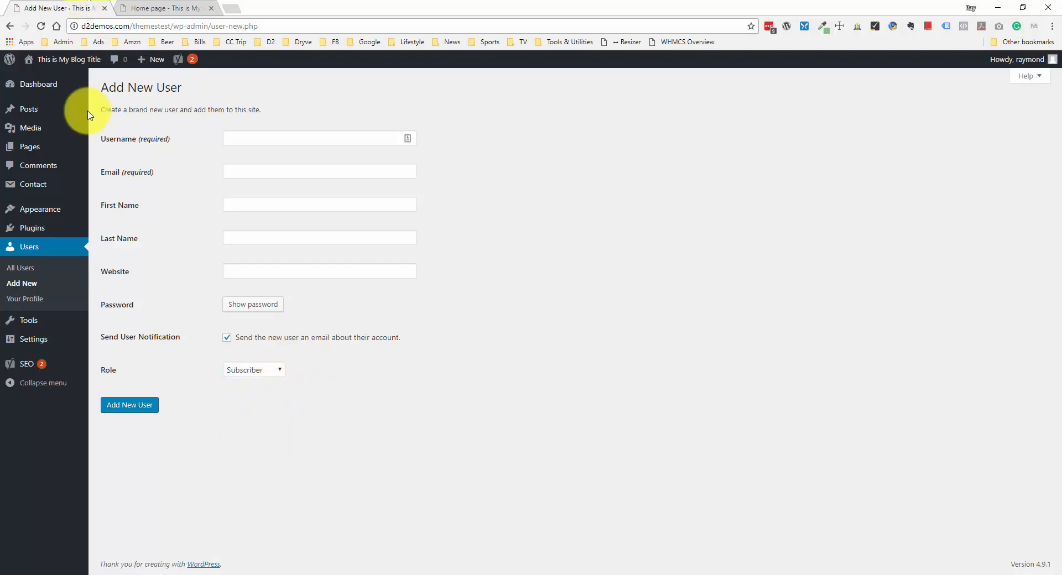
pyautogui.moveTo(80, 114)
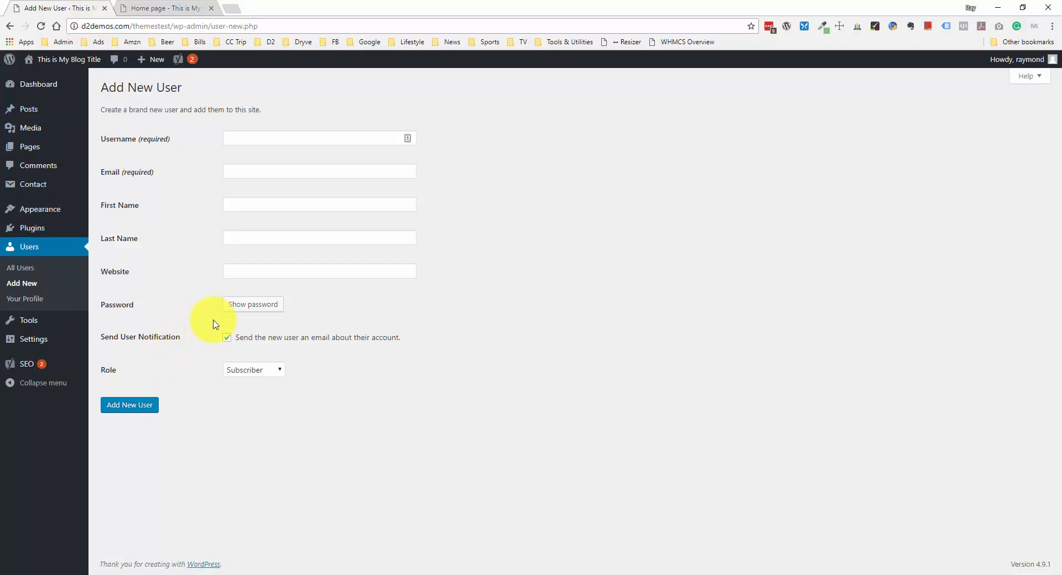
pyautogui.click(439, 301)
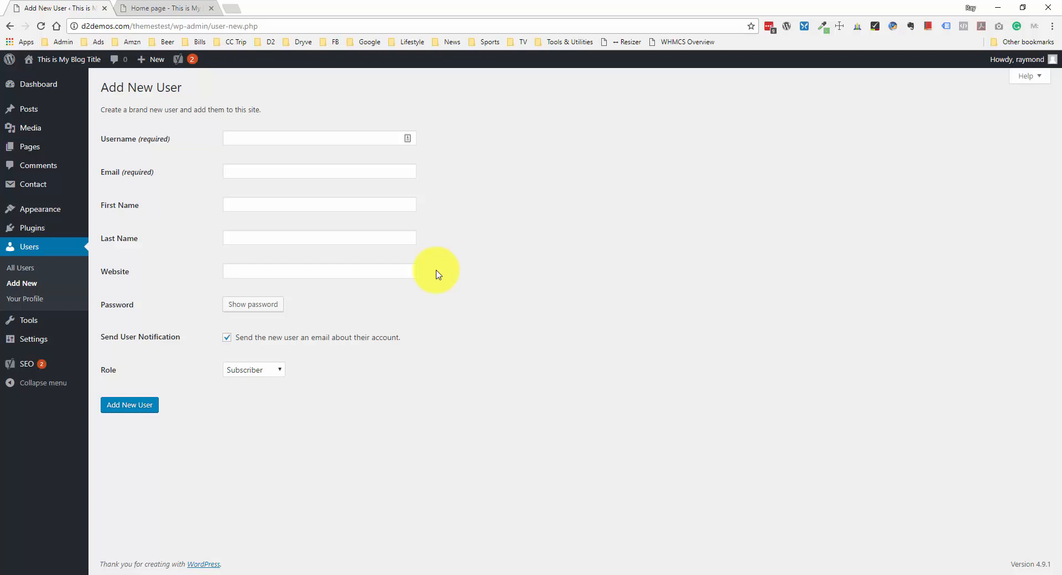
# Open the General settings and compare the site title and tagline with the header of the live home page
pyautogui.moveTo(69, 350)
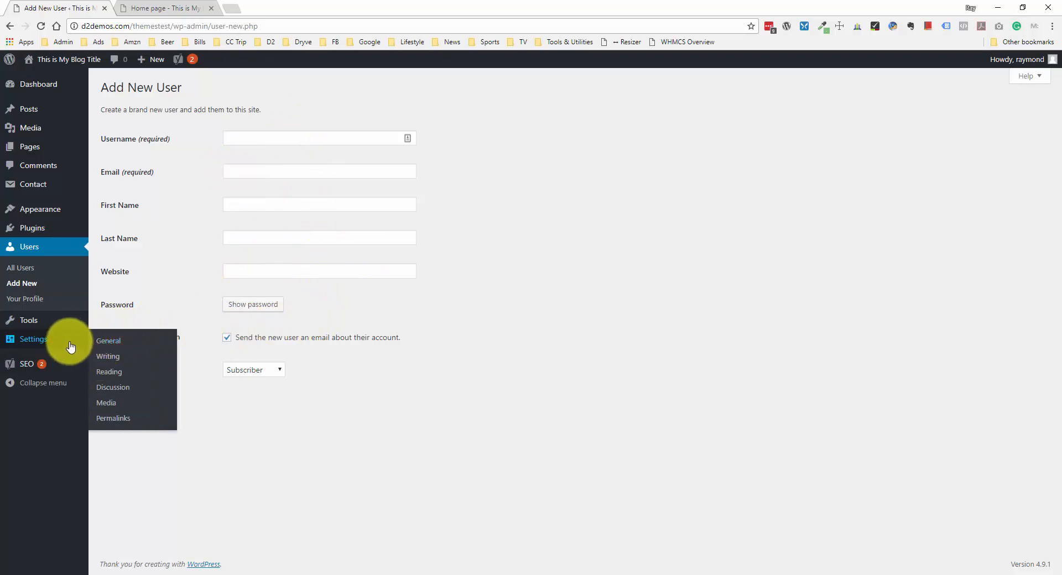
pyautogui.click(125, 346)
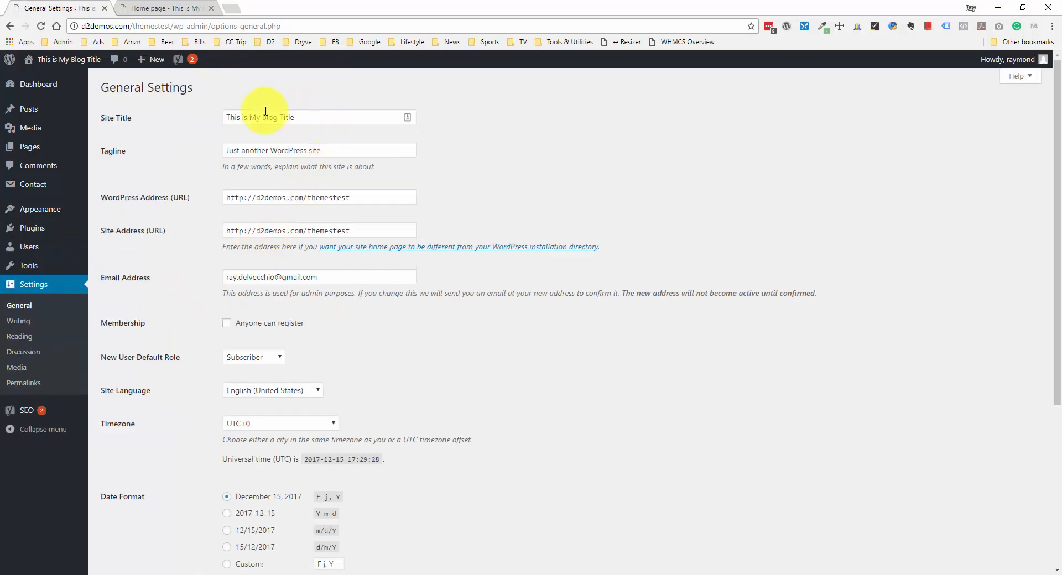
pyautogui.click(193, 12)
pyautogui.moveTo(324, 109); pyautogui.dragTo(227, 107)
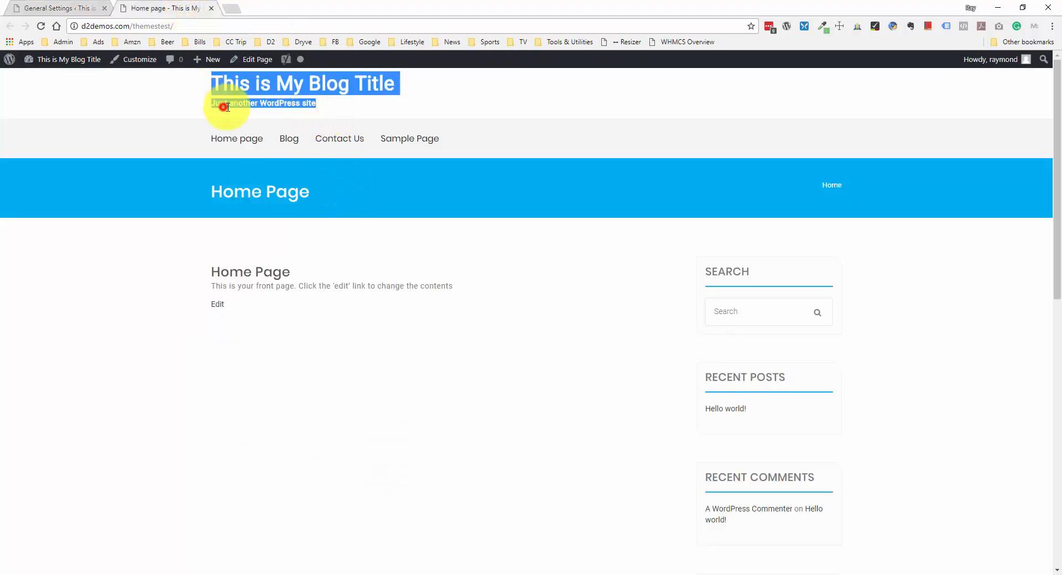
pyautogui.click(313, 109)
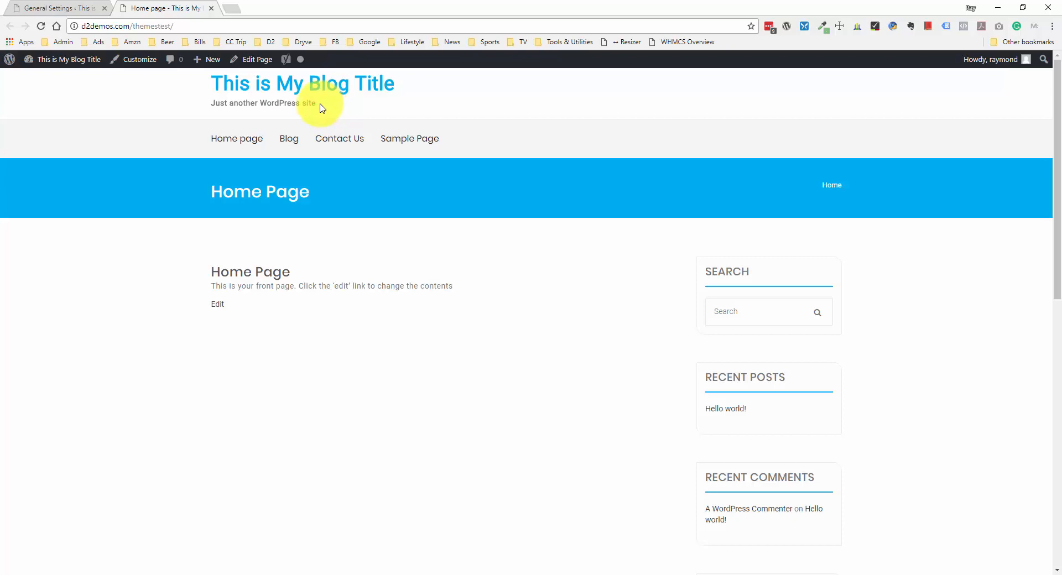
pyautogui.click(57, 10)
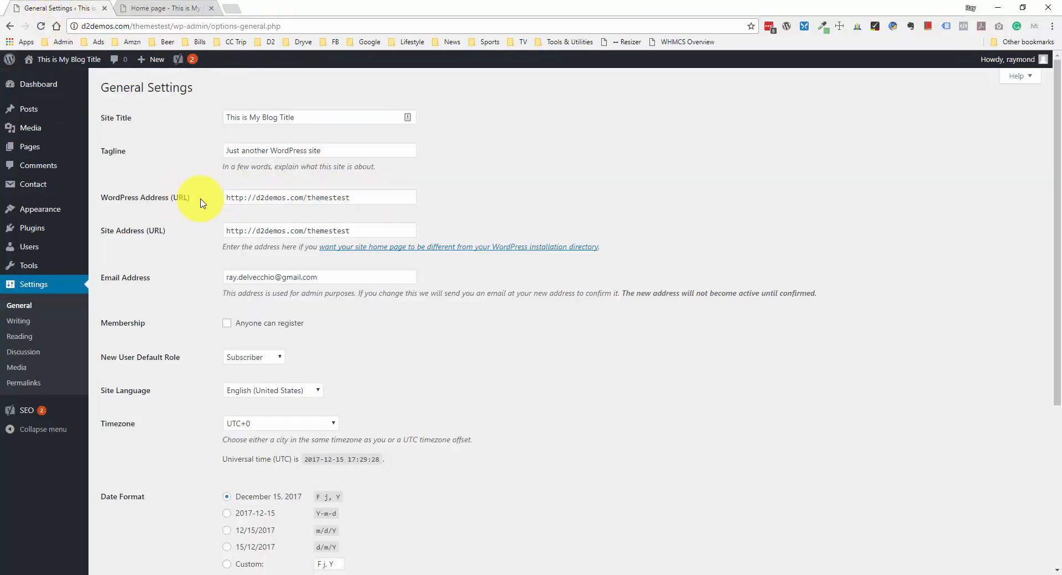
# Review the General settings for admin email, membership, default role, language, timezone, and date and time formats
pyautogui.scroll(-1, 280, 200)
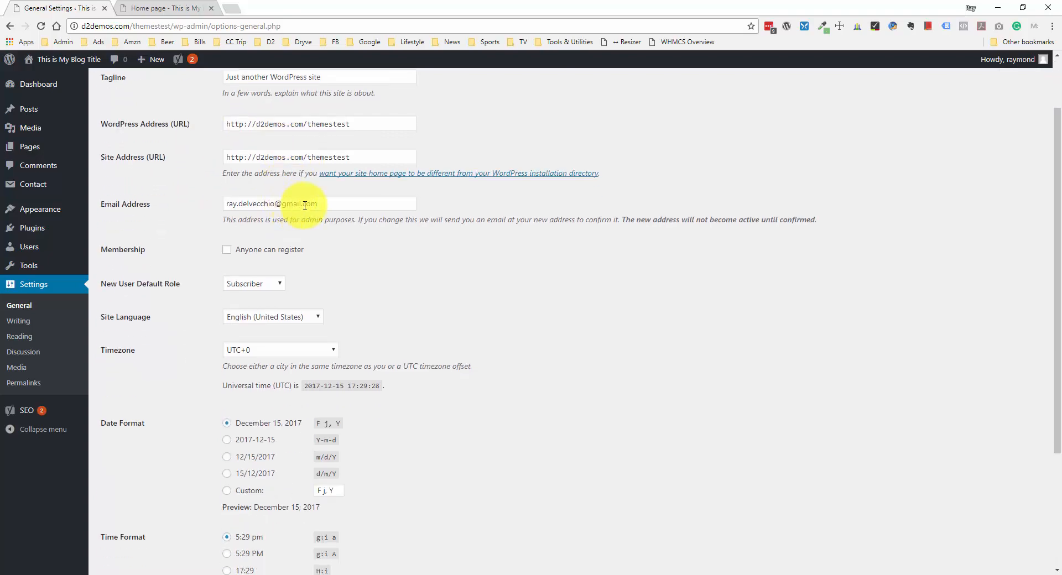
pyautogui.scroll(-3, 304, 208)
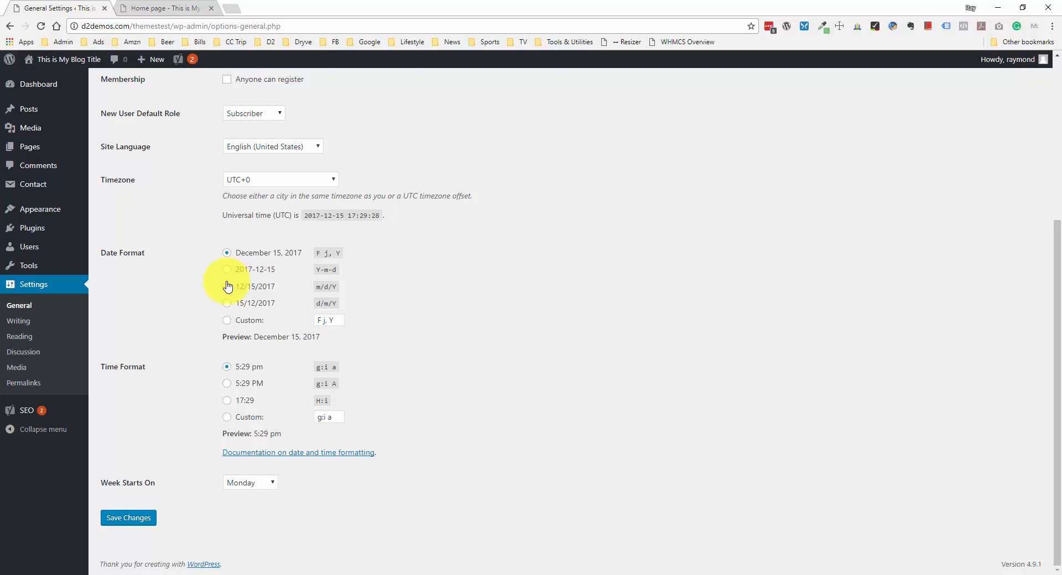
pyautogui.scroll(4, 227, 286)
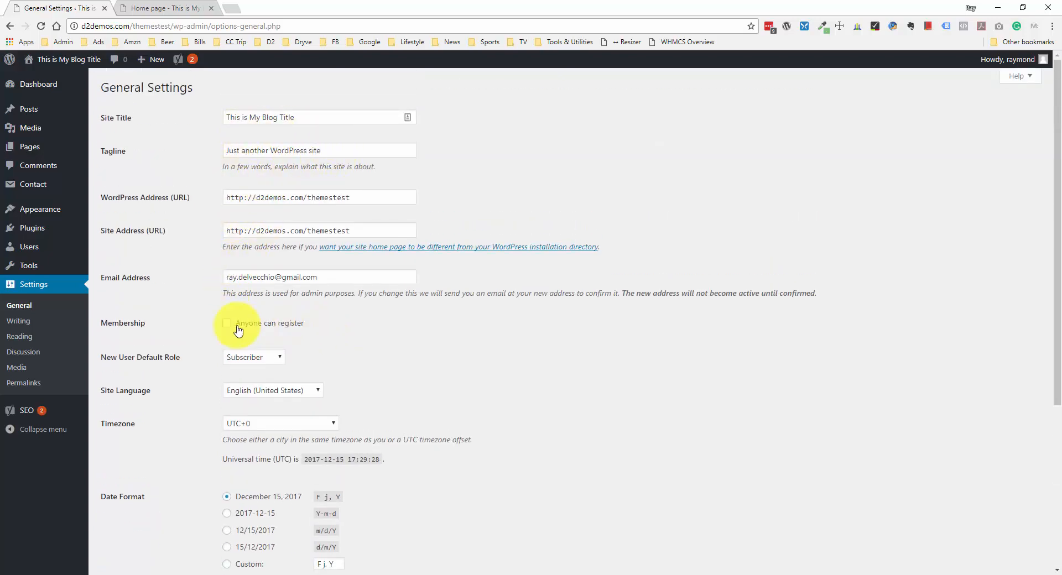
# Open the Writing settings and examine the choices for the default post format
pyautogui.click(18, 321)
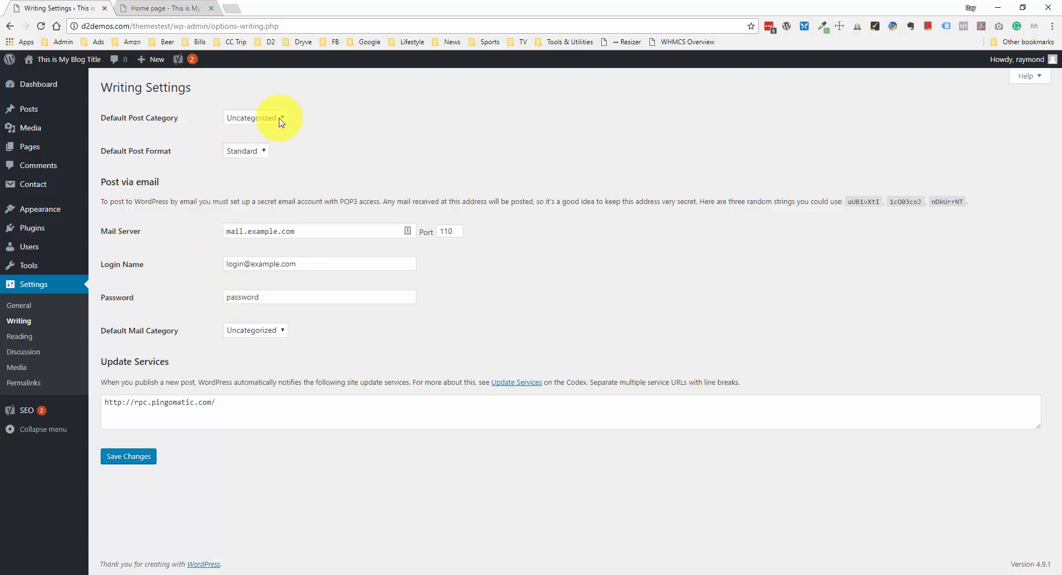
pyautogui.click(260, 152)
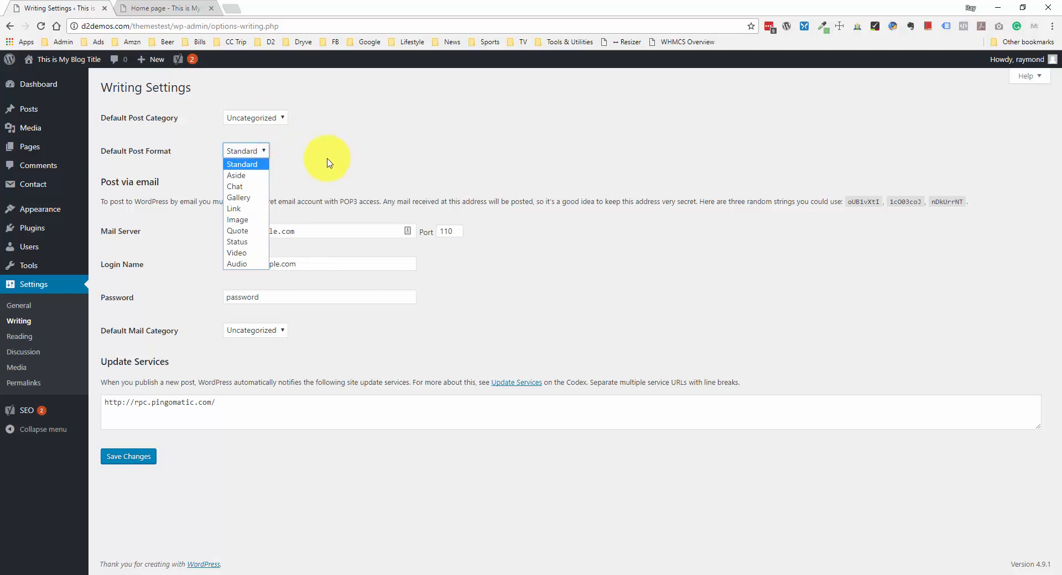
pyautogui.click(311, 171)
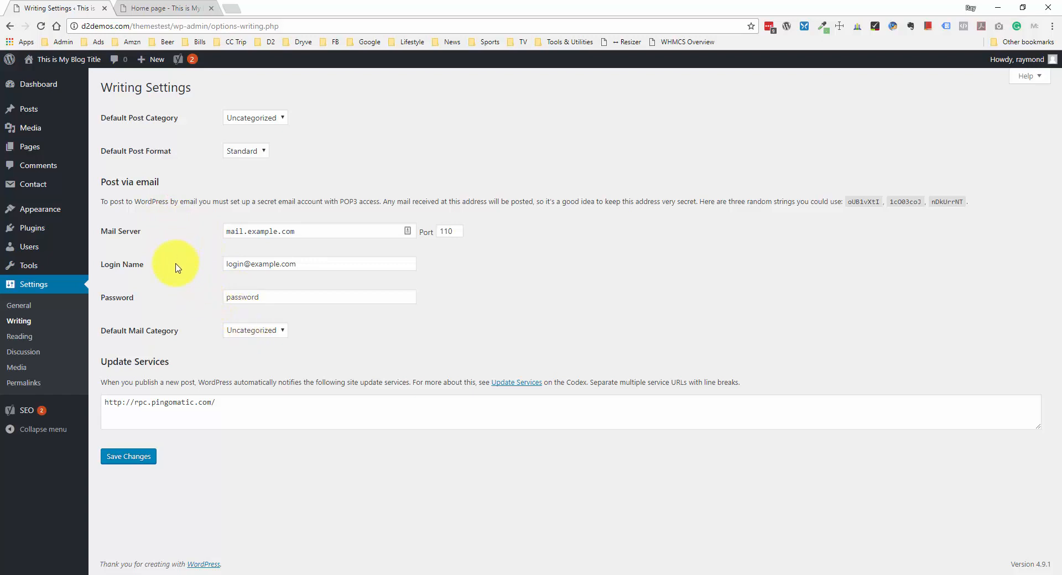
# Open the Reading settings and examine which pages can serve as the static homepage
pyautogui.click(19, 336)
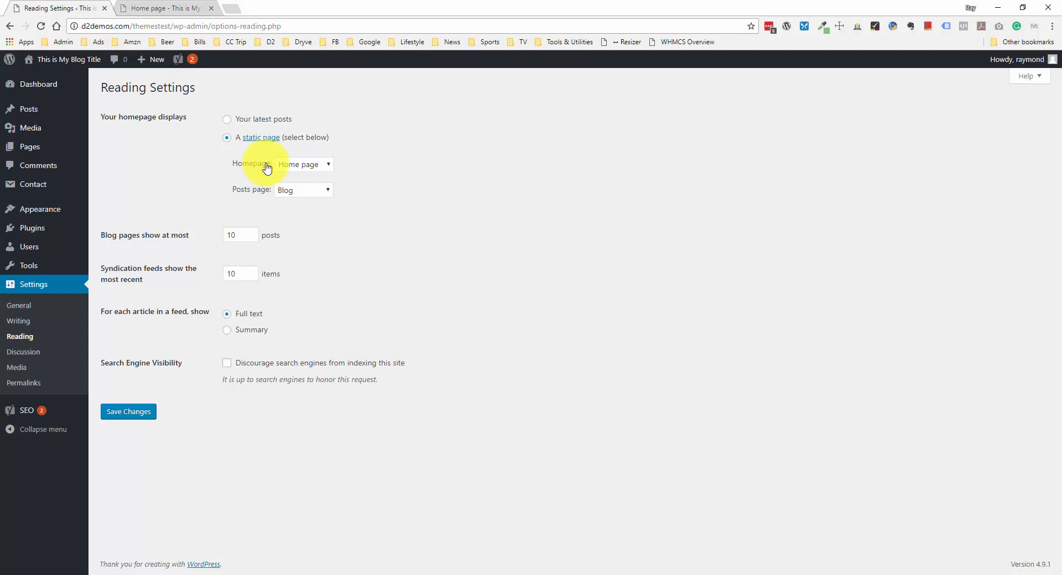
pyautogui.click(321, 164)
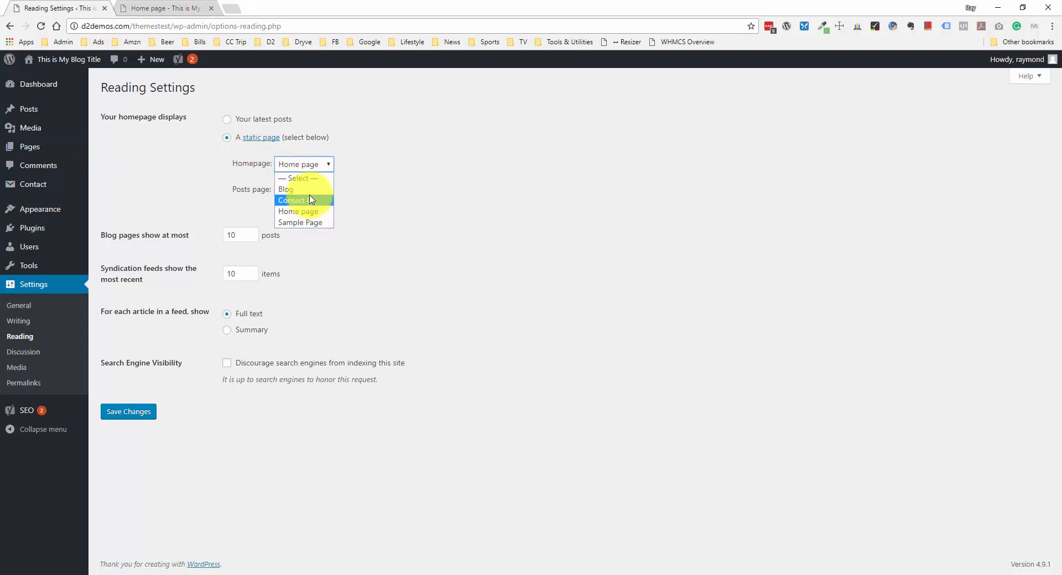
pyautogui.click(237, 161)
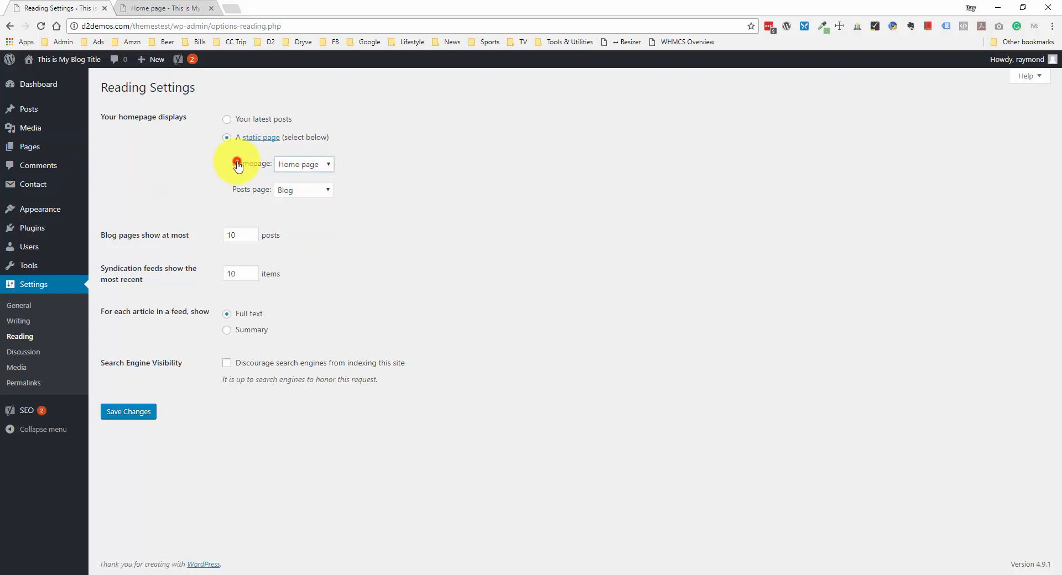
# Examine which pages can serve as the posts page in the Reading settings
pyautogui.click(328, 191)
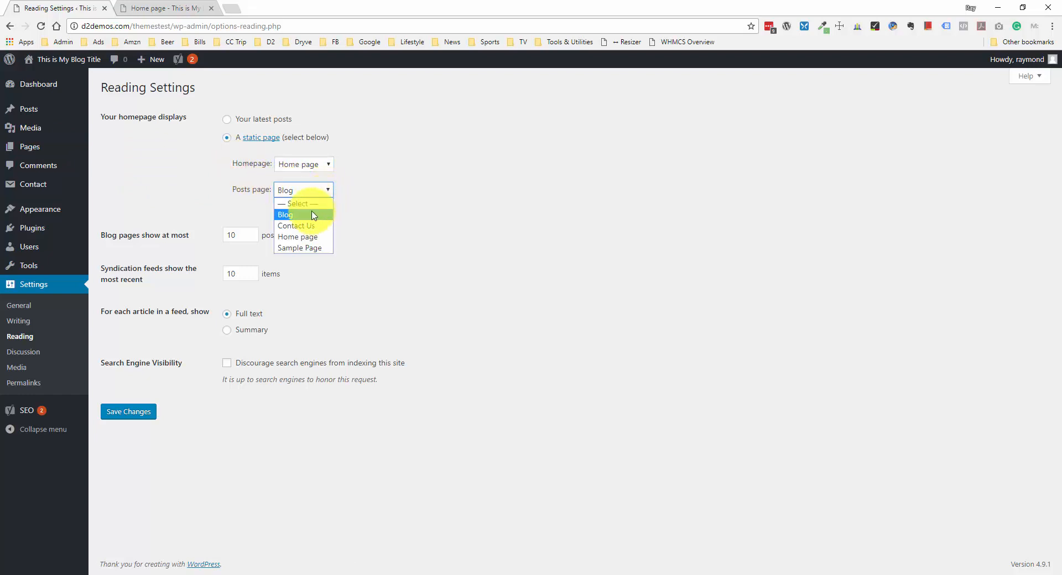
pyautogui.click(222, 183)
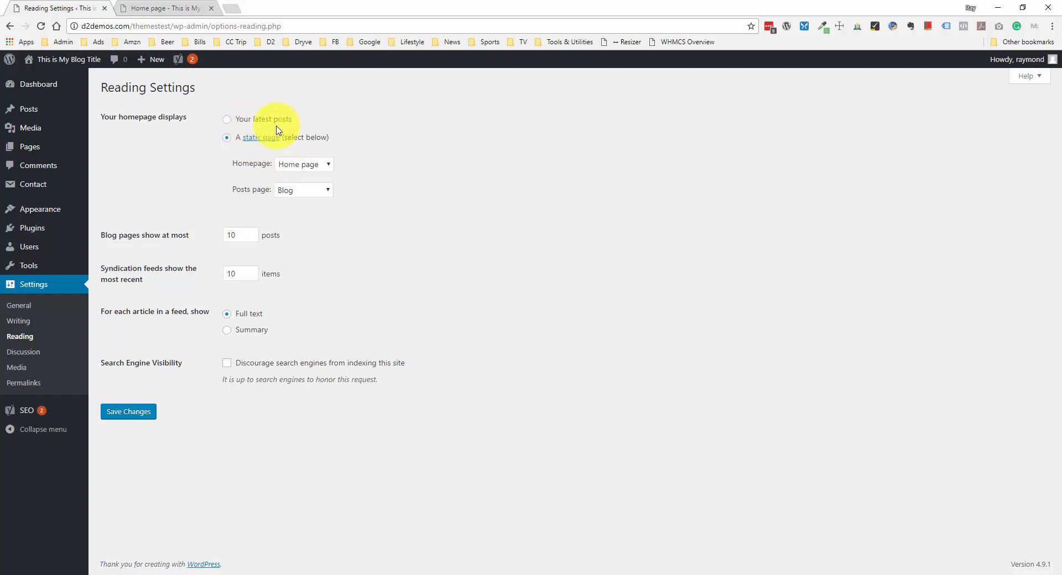
# Open the Discussion settings and review the options for comments, email notifications, moderation, blacklist and avatars
pyautogui.click(34, 353)
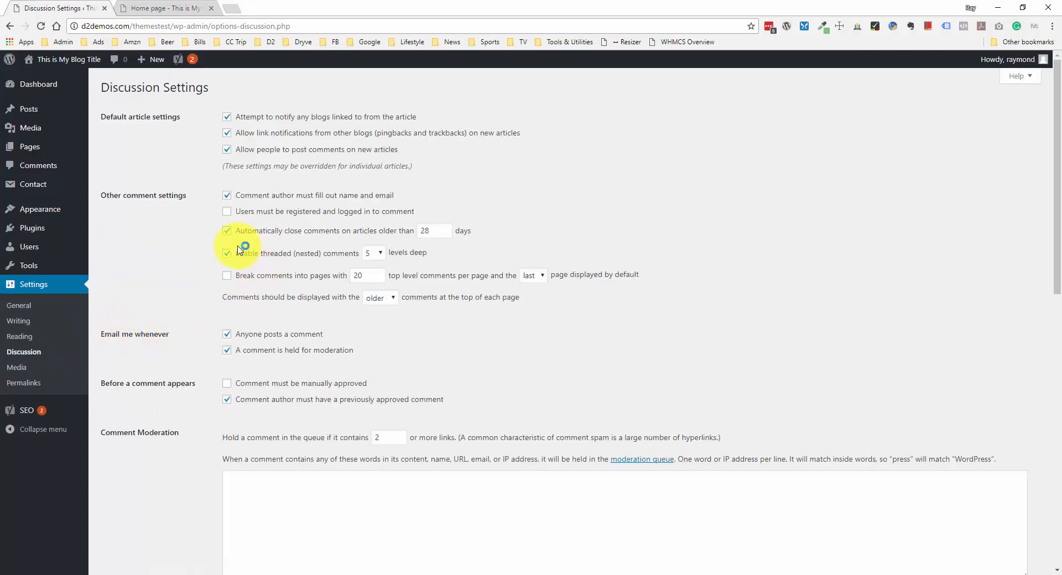
pyautogui.scroll(-4, 244, 217)
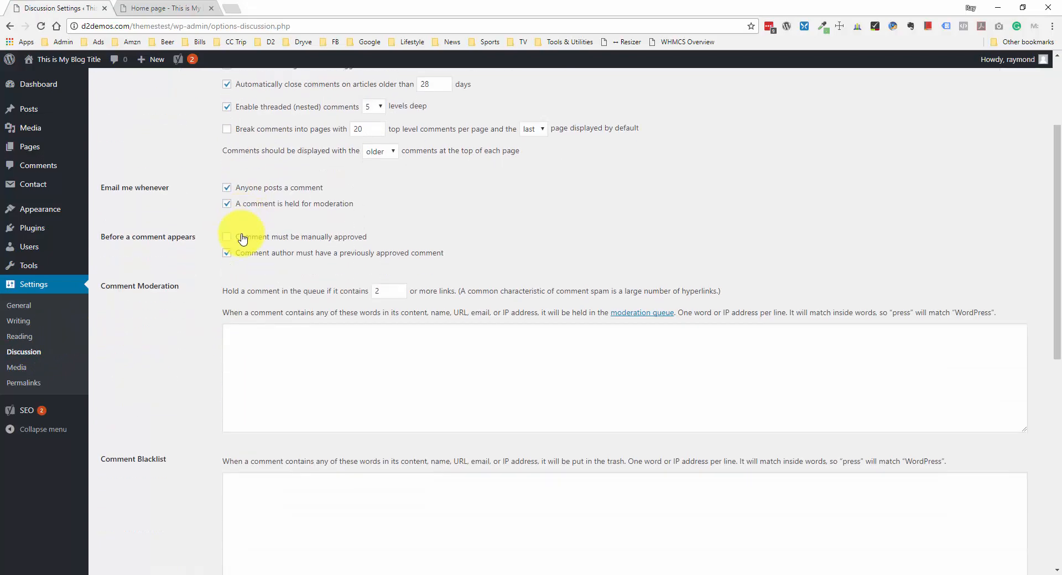
pyautogui.scroll(4, 240, 243)
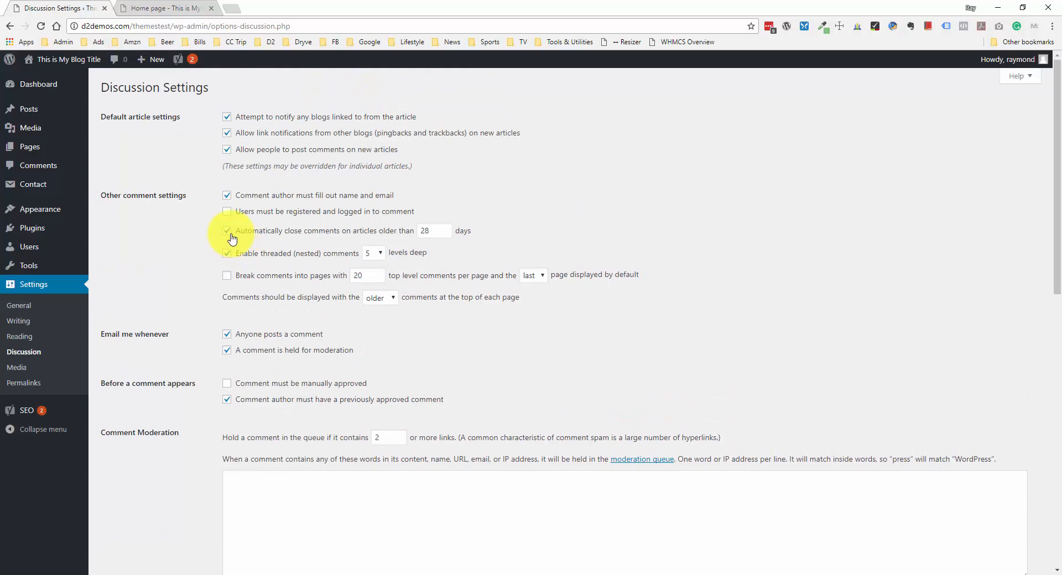
pyautogui.scroll(-9, 229, 242)
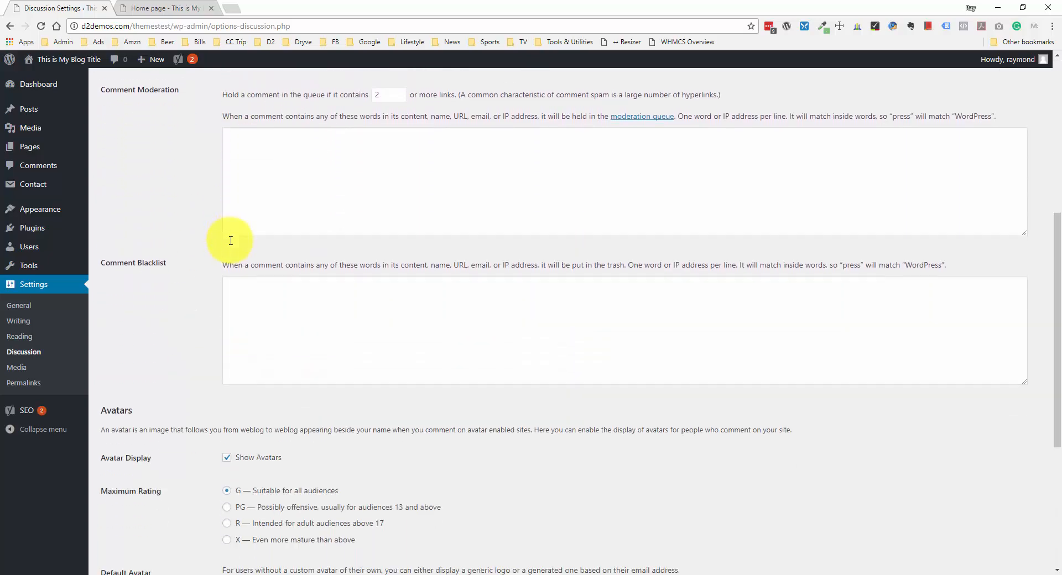
pyautogui.scroll(-2, 230, 244)
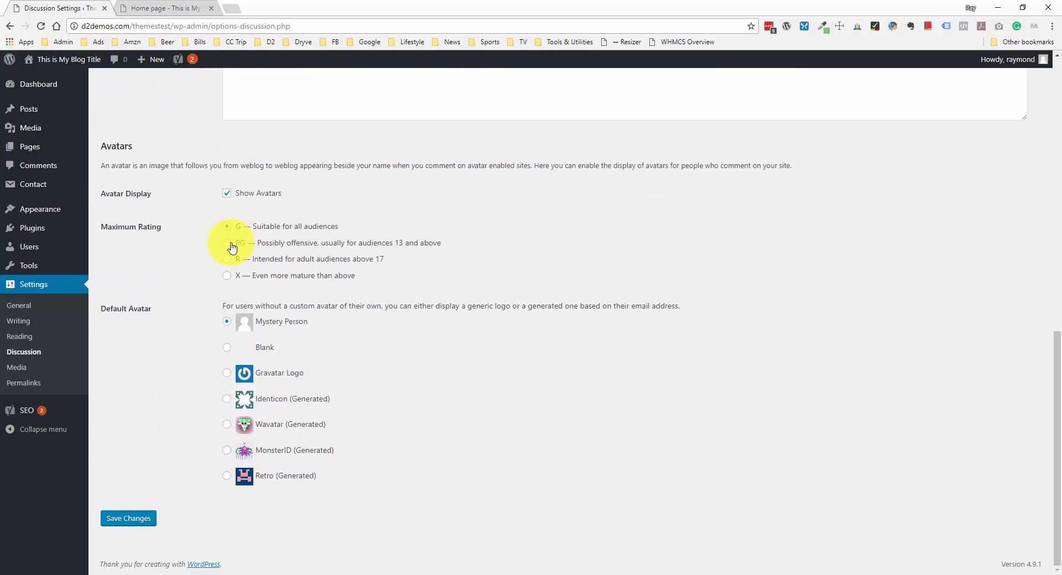
pyautogui.scroll(11, 231, 247)
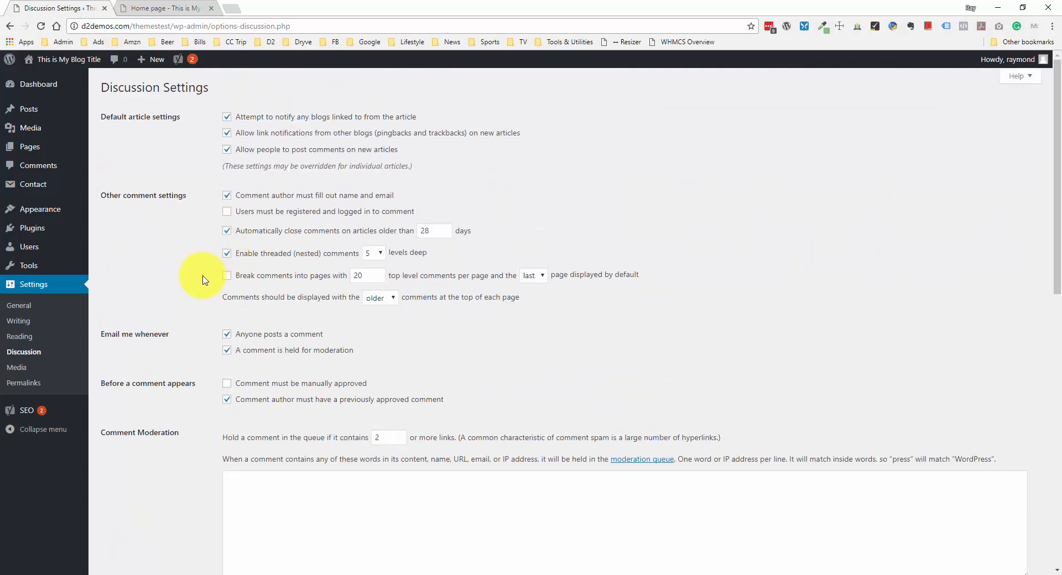
# Open the Permalink settings, and examine the index.php part of the Blog page's address on the live site
pyautogui.click(24, 382)
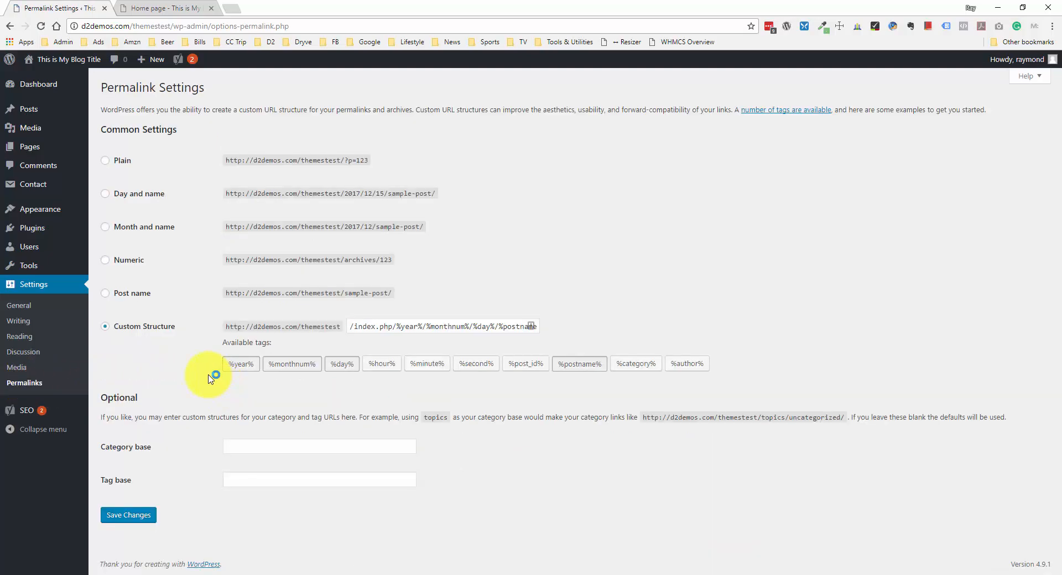
pyautogui.click(157, 7)
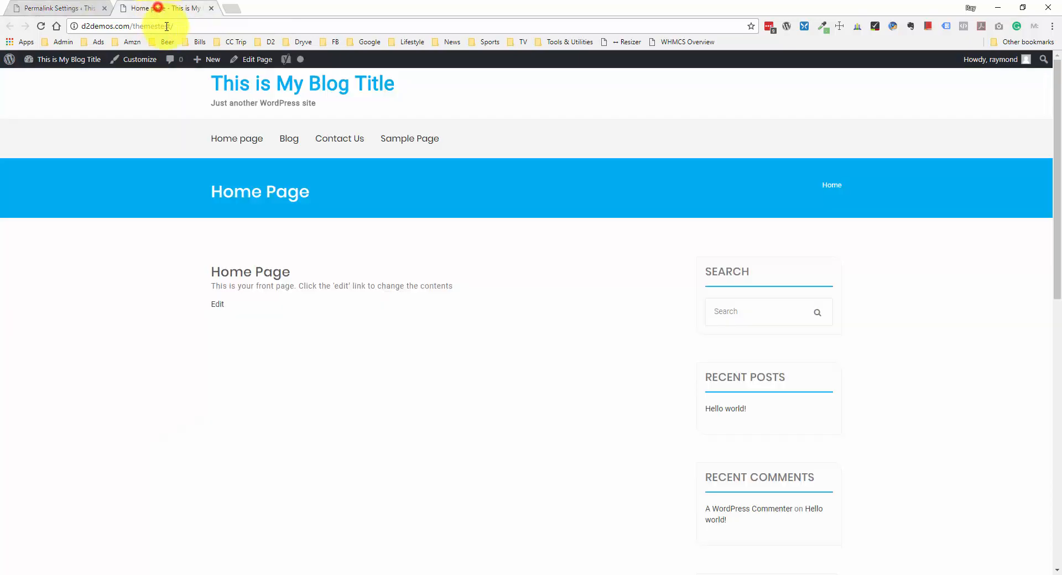
pyautogui.click(293, 143)
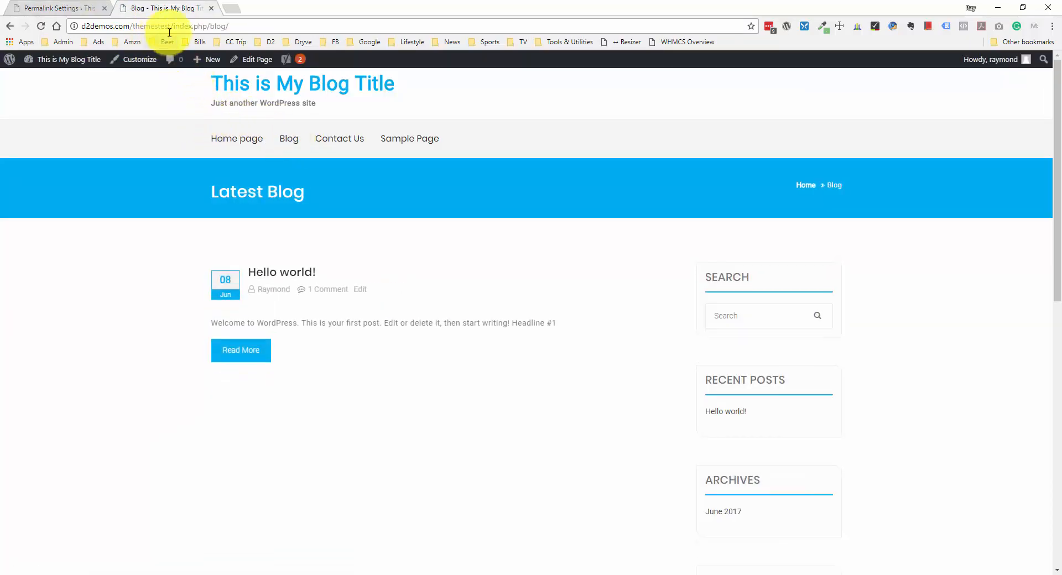
pyautogui.moveTo(174, 26); pyautogui.dragTo(207, 30)
pyautogui.click(208, 28)
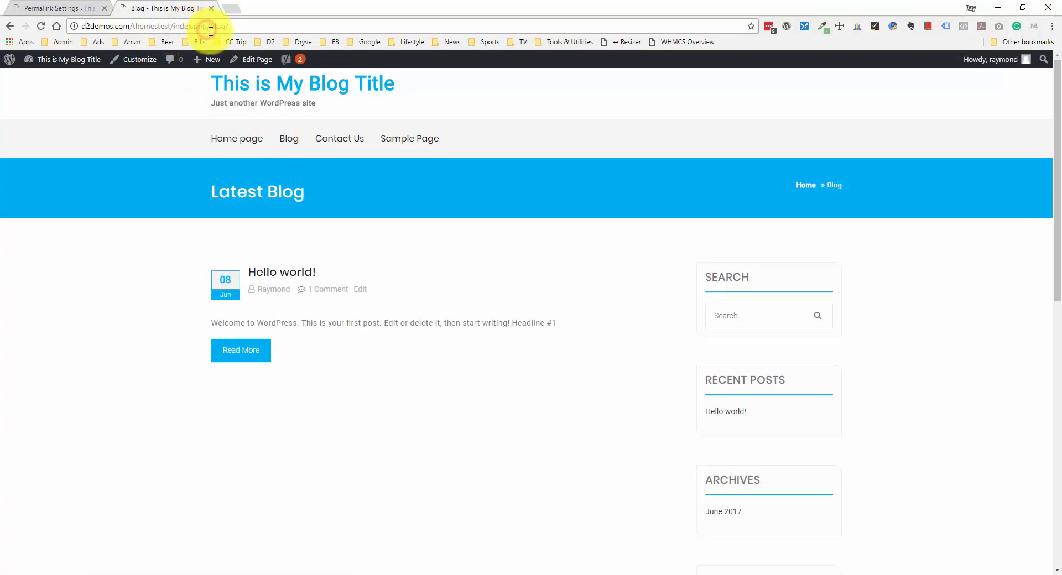
# Open the "Hello world!" post from the blog and examine the date portion of its address
pyautogui.click(303, 273)
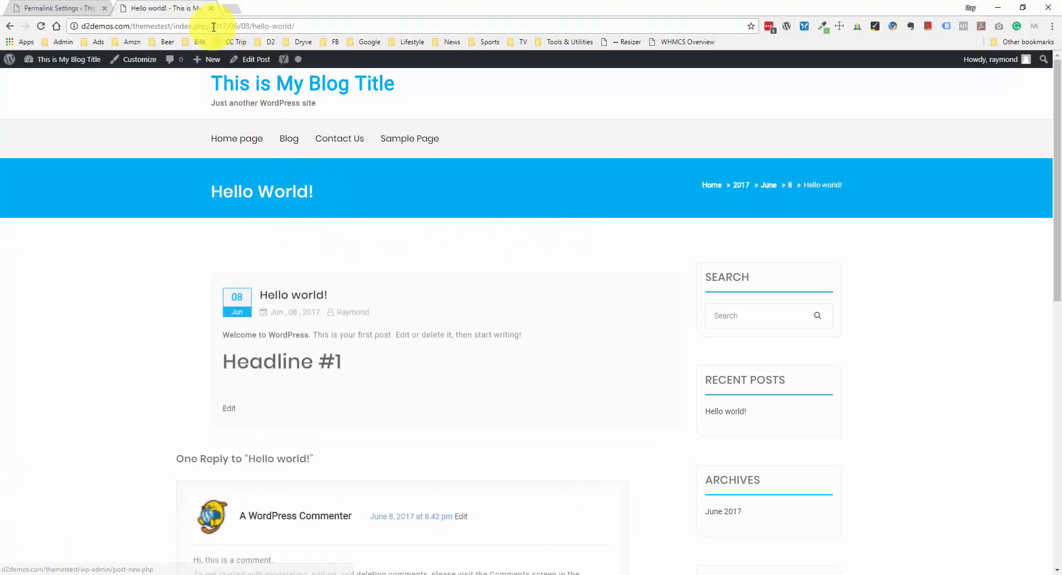
pyautogui.moveTo(210, 26); pyautogui.dragTo(255, 28)
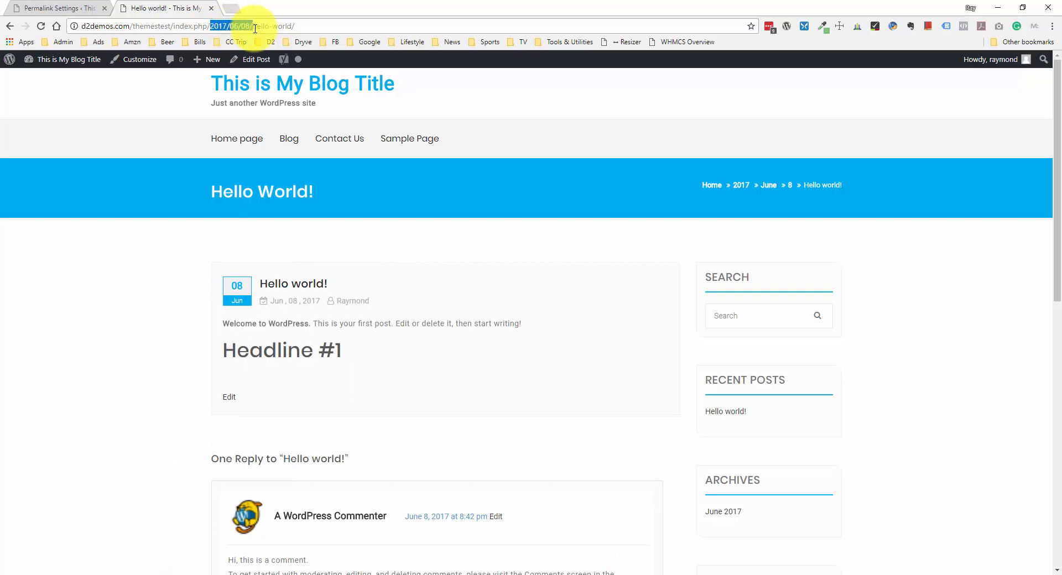
pyautogui.click(254, 28)
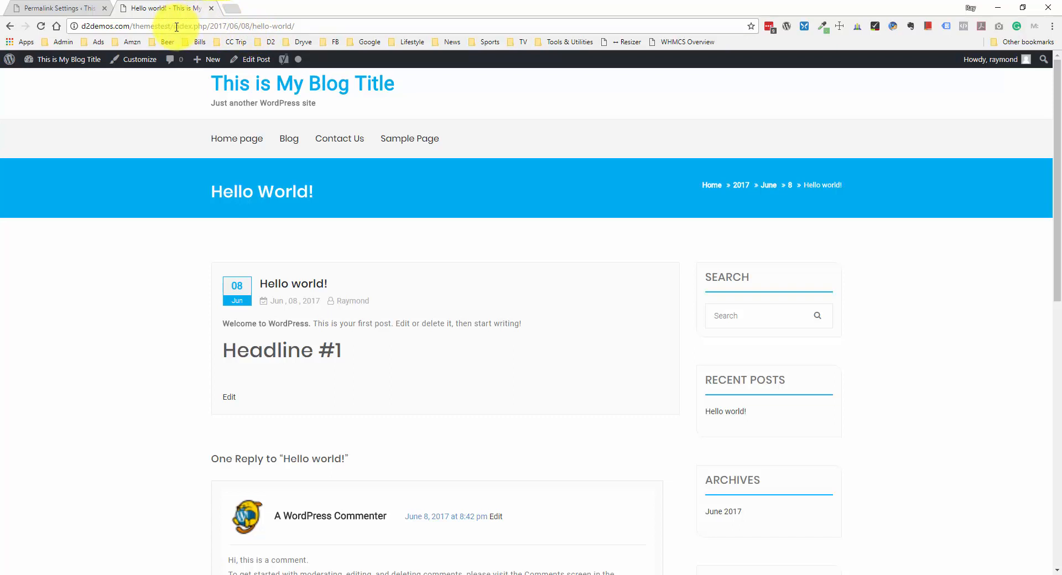
# Remove index.php and the date from the post's address and load d2demos.com/themestest/hello-world/
pyautogui.moveTo(173, 26); pyautogui.dragTo(263, 25)
pyautogui.press('Delete')
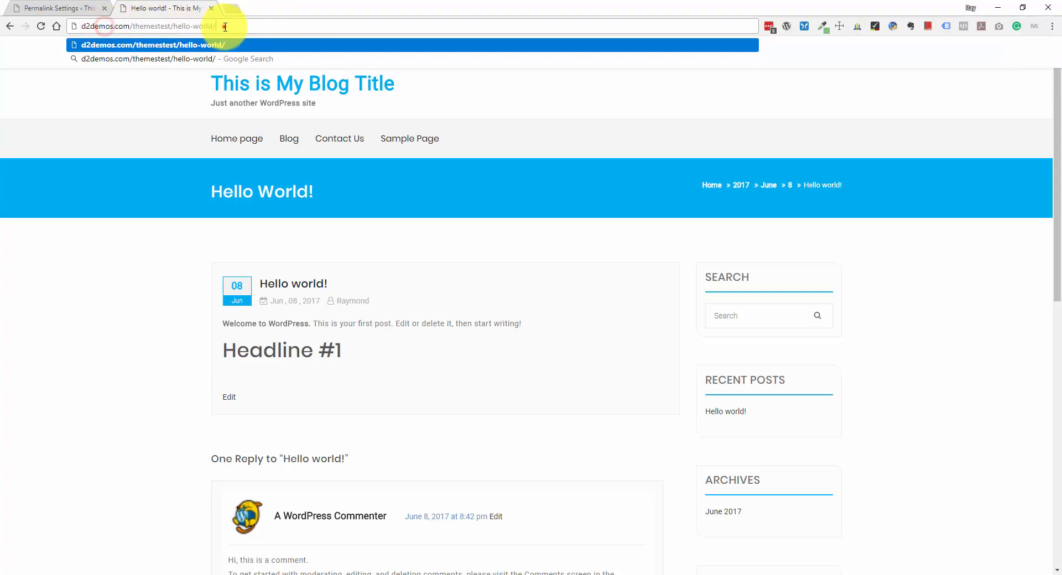
pyautogui.press('Return')
# Set the site's permalink structure to Post name in the Permalink settings and save the change
pyautogui.click(77, 7)
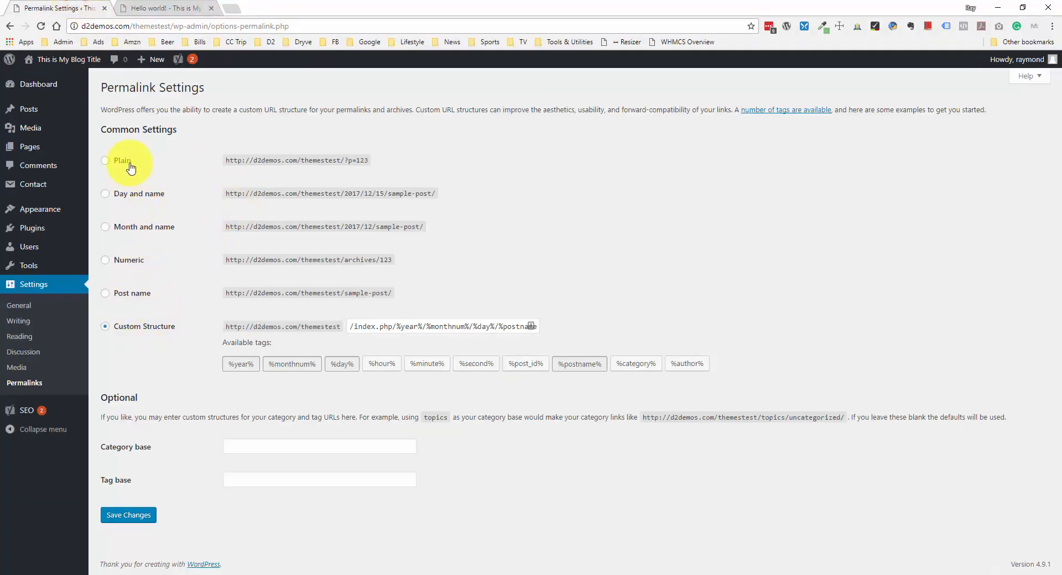
pyautogui.click(105, 294)
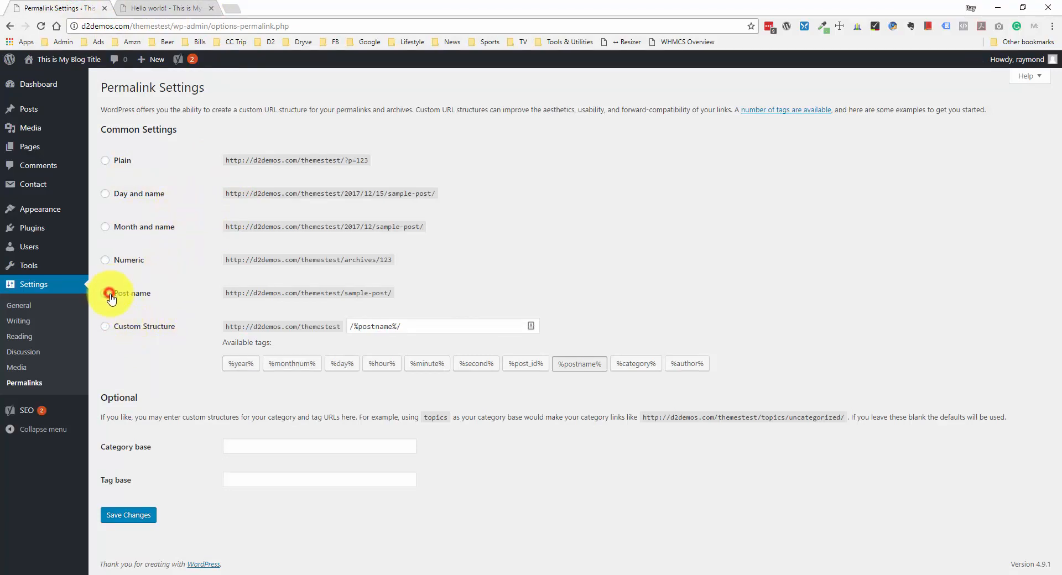
pyautogui.click(141, 515)
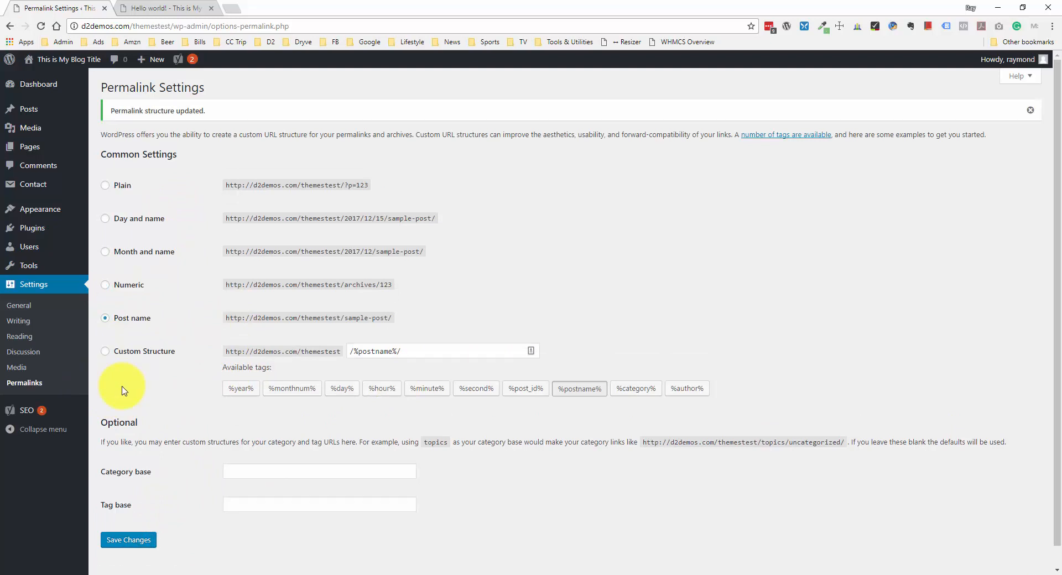
pyautogui.scroll(-1, 123, 391)
pyautogui.scroll(1, 121, 394)
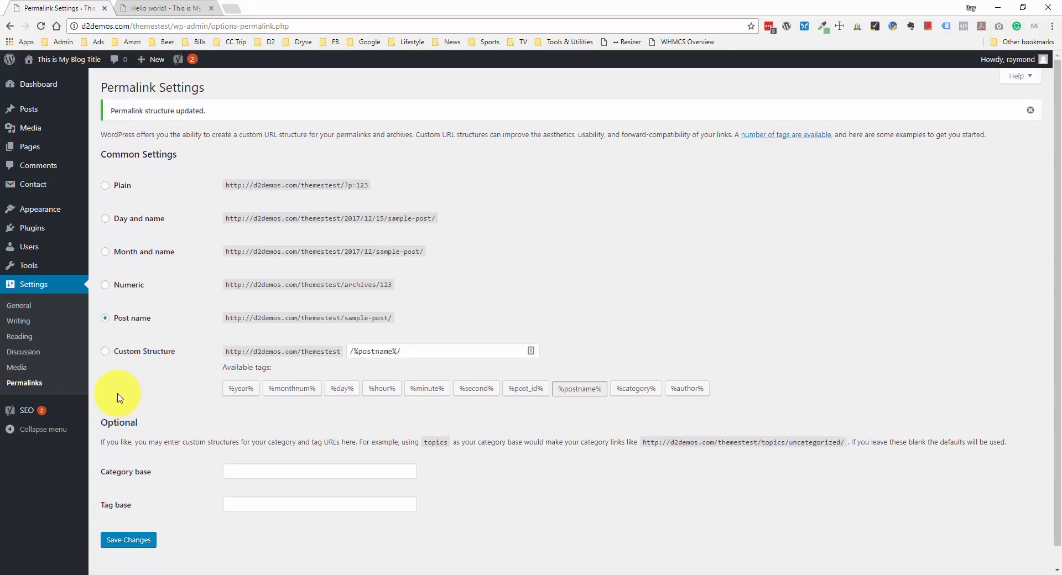